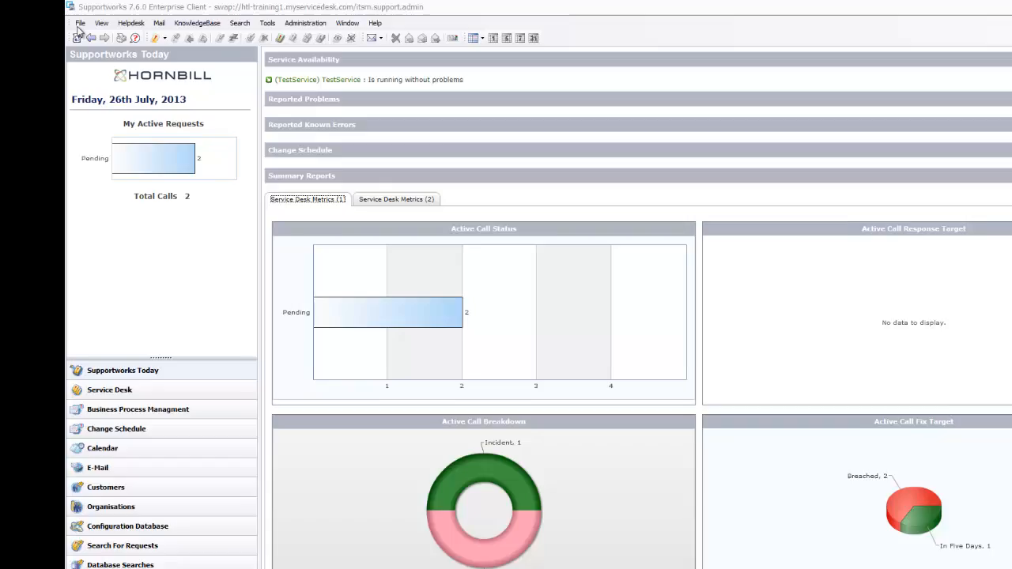
# Step: Find the TestOrg organisation record through organisation management and open its list of contracts
pyautogui.click(62, 18)
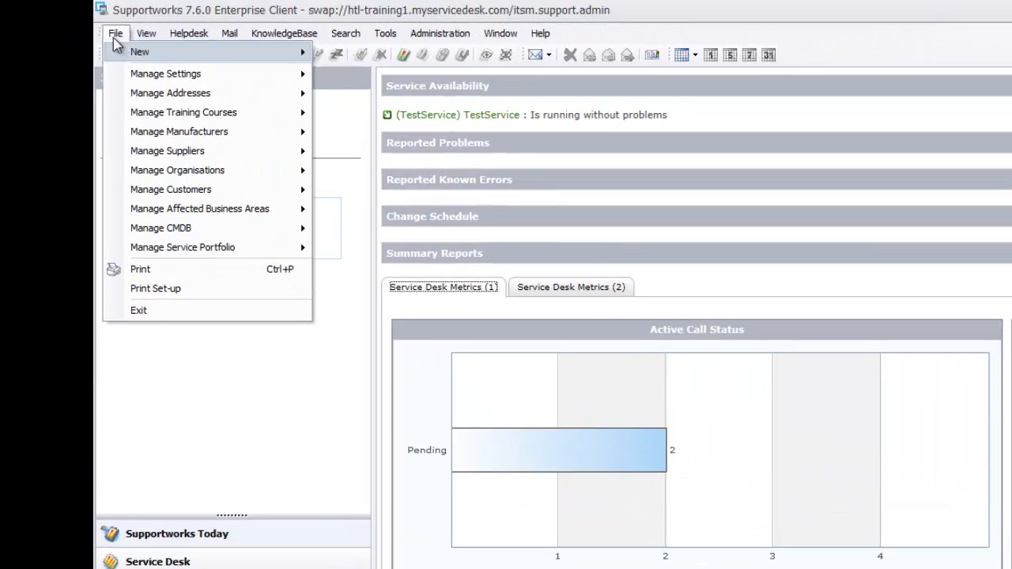
pyautogui.moveTo(223, 174)
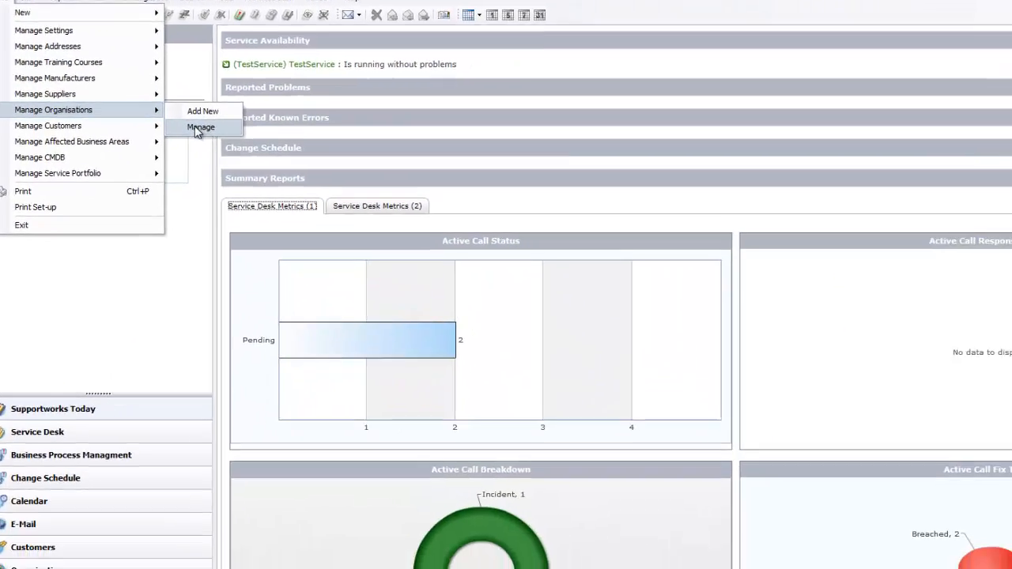
pyautogui.click(356, 192)
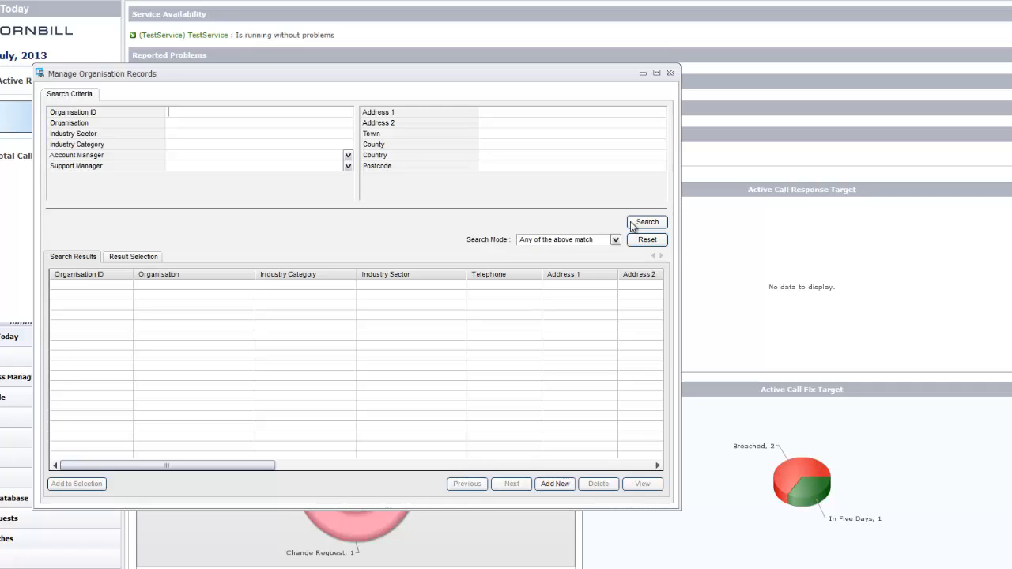
pyautogui.click(646, 222)
pyautogui.click(149, 286)
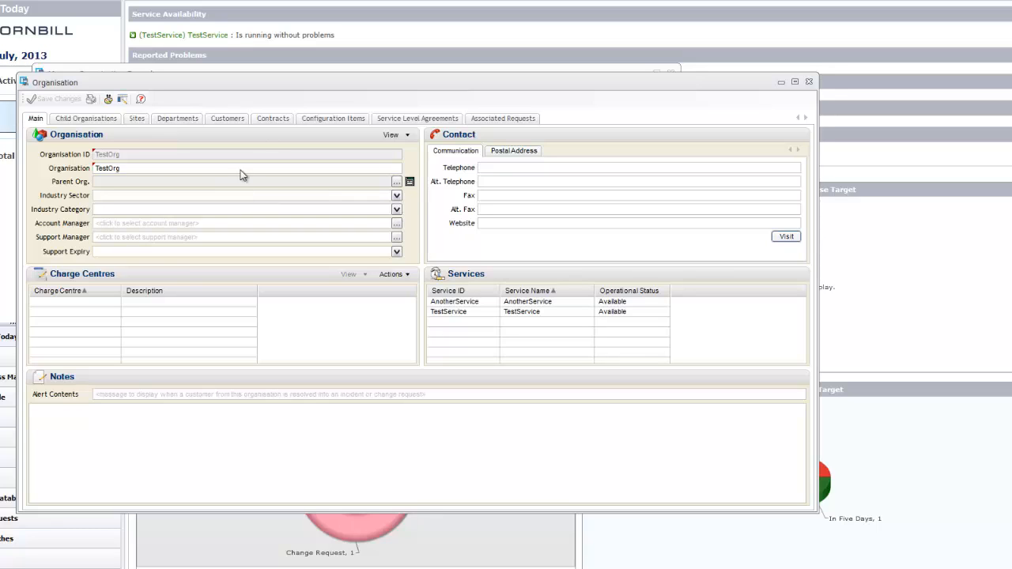
pyautogui.click(270, 120)
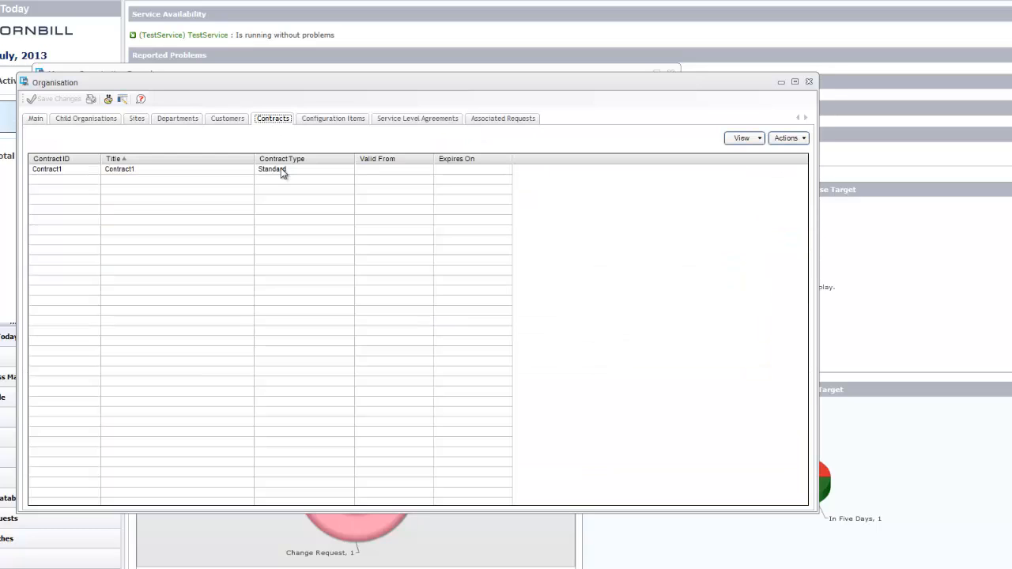
pyautogui.click(136, 171)
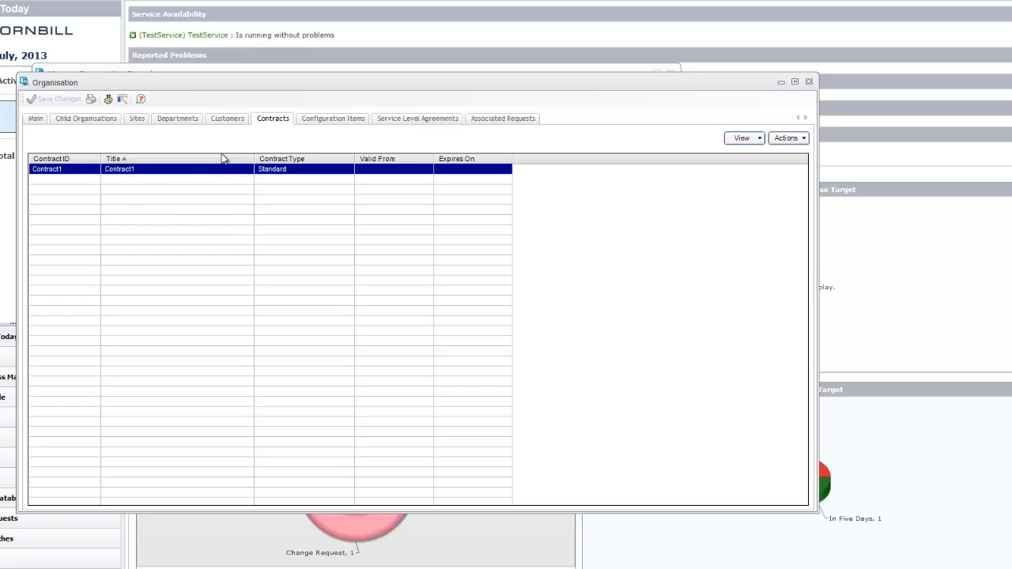
# Step: Create a new contract for TestOrg with ID NewContract, title Contract2 and type Standard
pyautogui.click(787, 138)
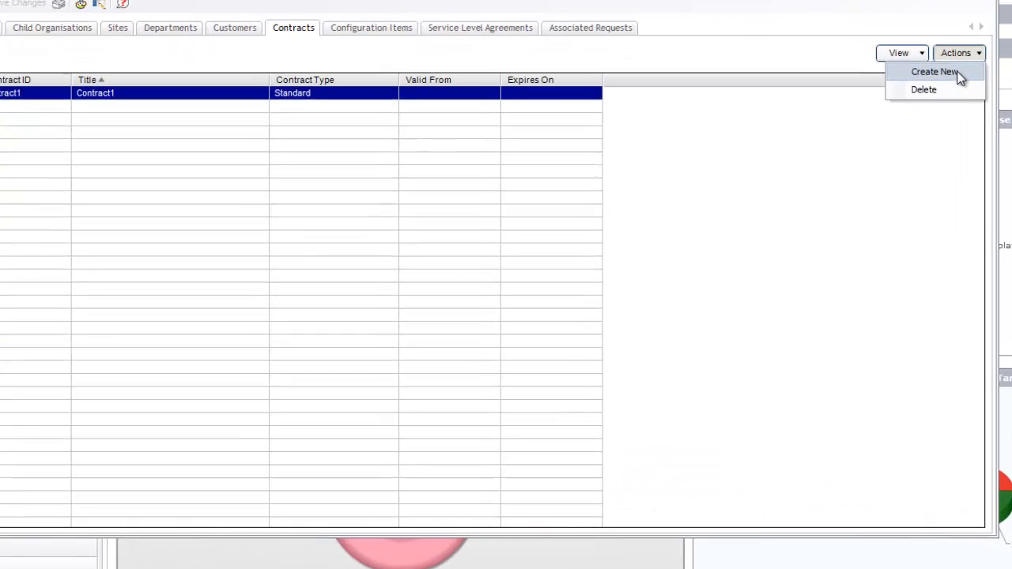
pyautogui.click(846, 114)
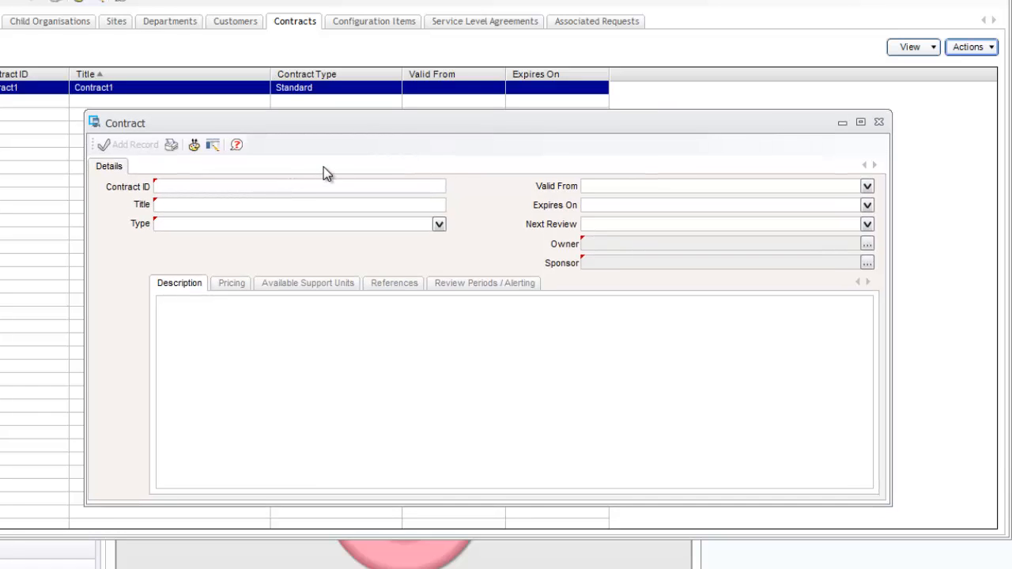
pyautogui.write('NewContract')
pyautogui.click(323, 205)
pyautogui.write('Contract')
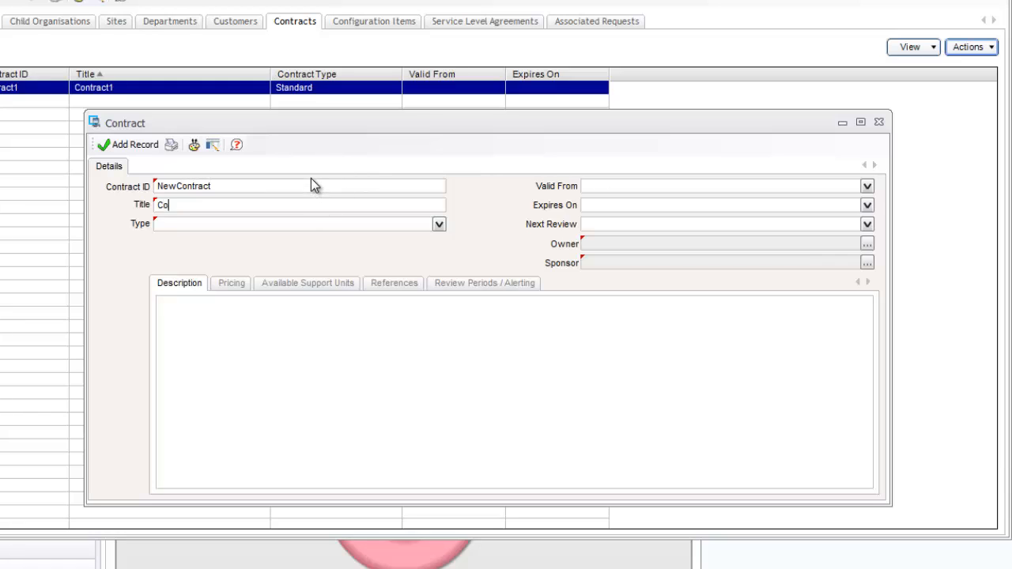
pyautogui.write('2')
pyautogui.click(438, 224)
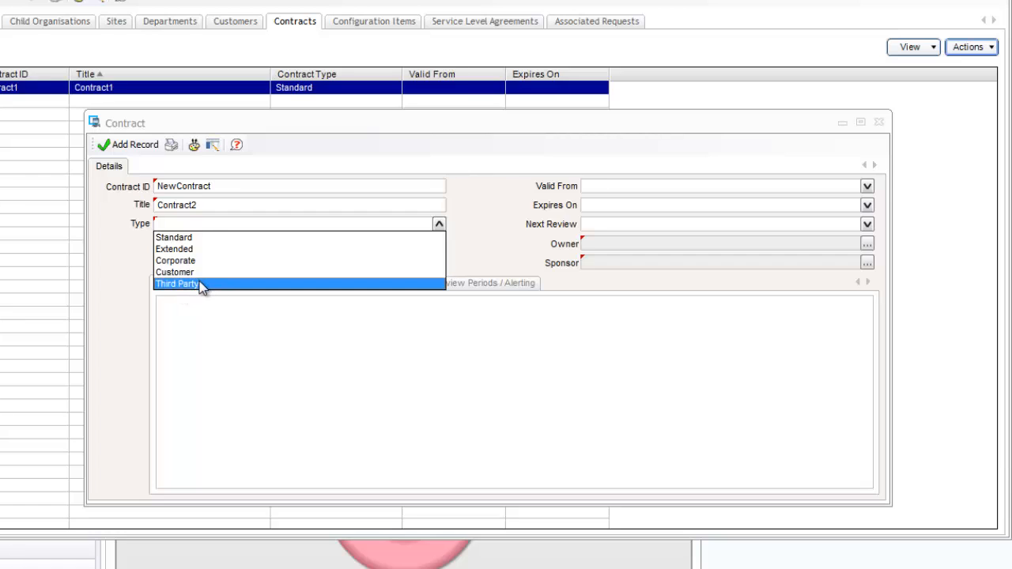
pyautogui.click(218, 240)
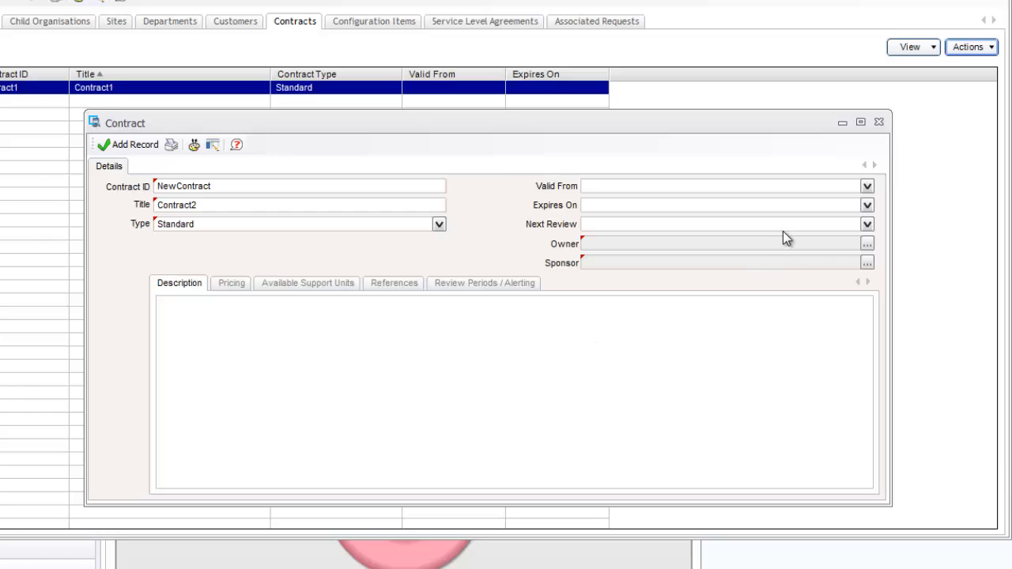
# Step: Set the contract's validity to start on 2013-07-26 and expire on 2013-08-02
pyautogui.click(867, 187)
pyautogui.click(688, 294)
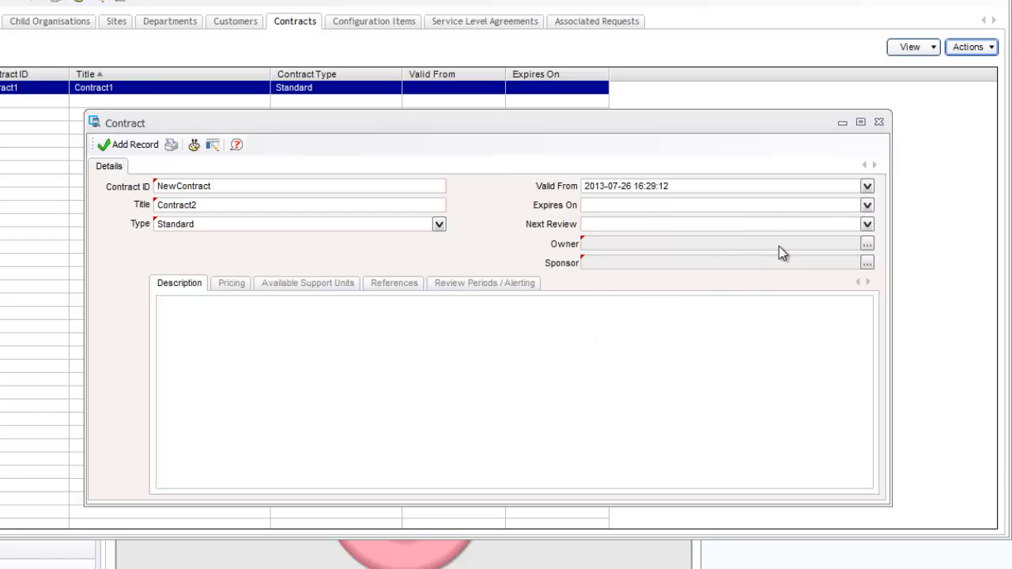
pyautogui.click(867, 205)
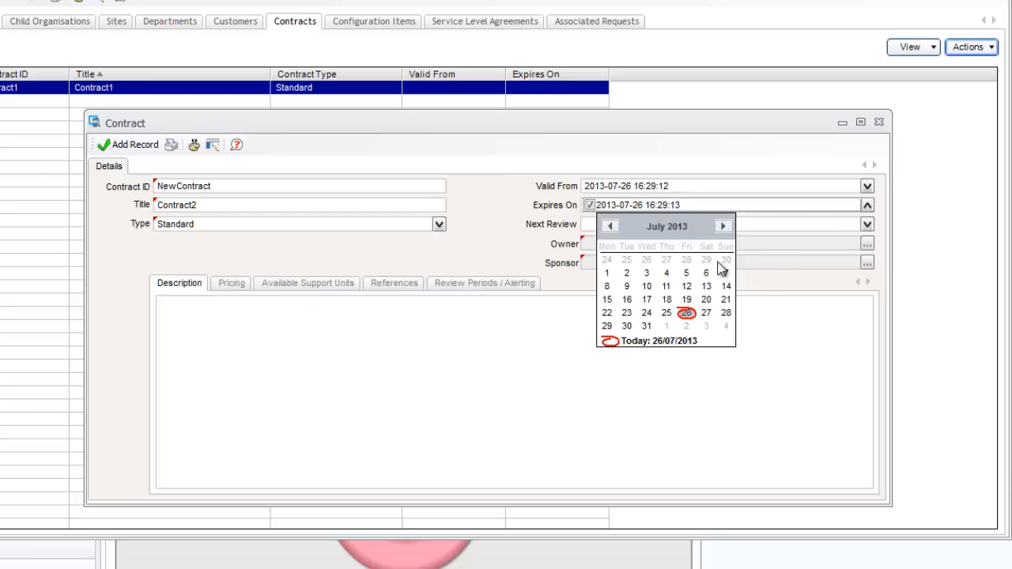
pyautogui.click(689, 327)
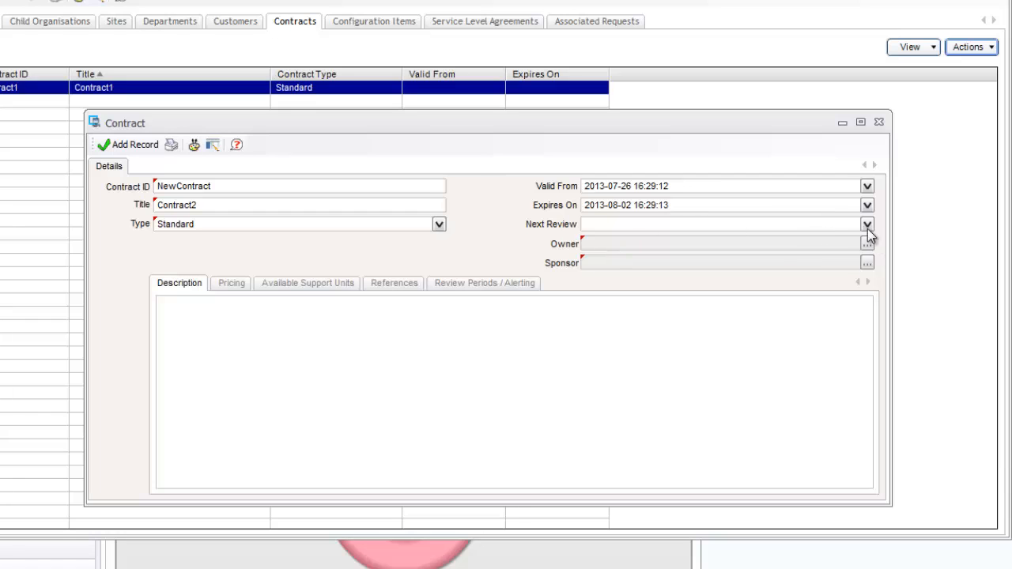
pyautogui.click(649, 249)
# Step: Assign Administrator as the contract's owner and the test customer of TestOrg as its sponsor
pyautogui.click(868, 244)
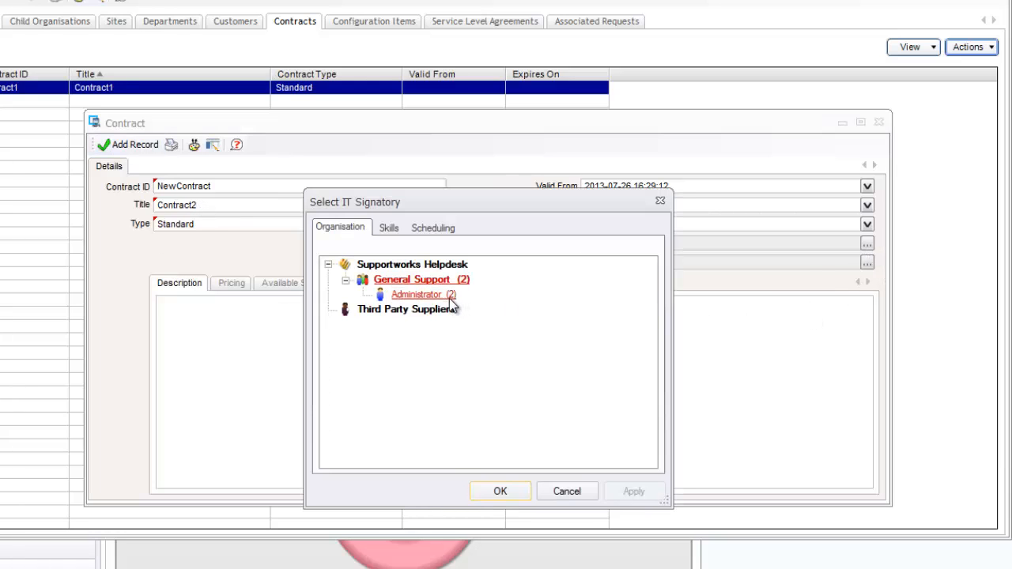
pyautogui.click(499, 491)
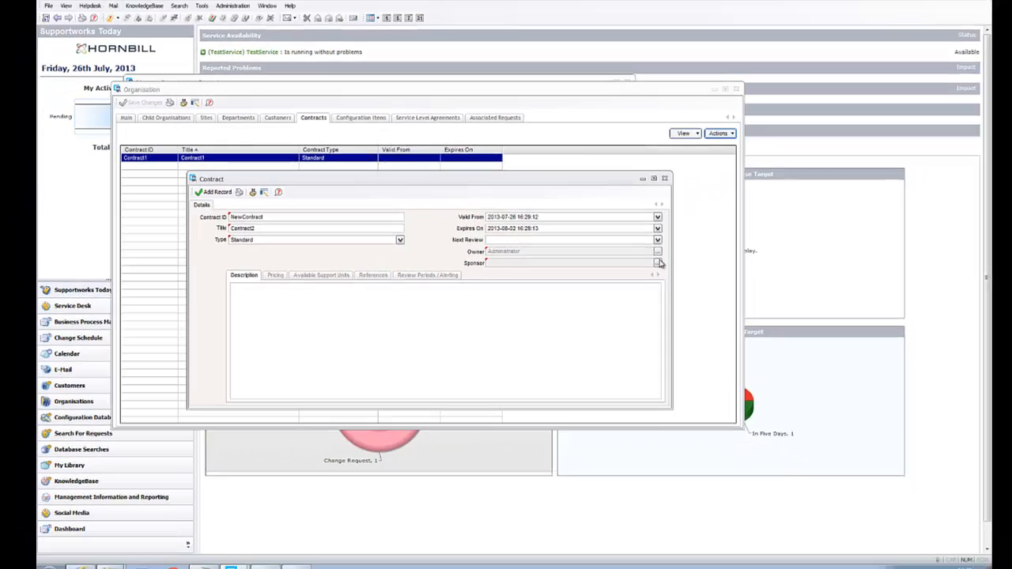
pyautogui.click(658, 262)
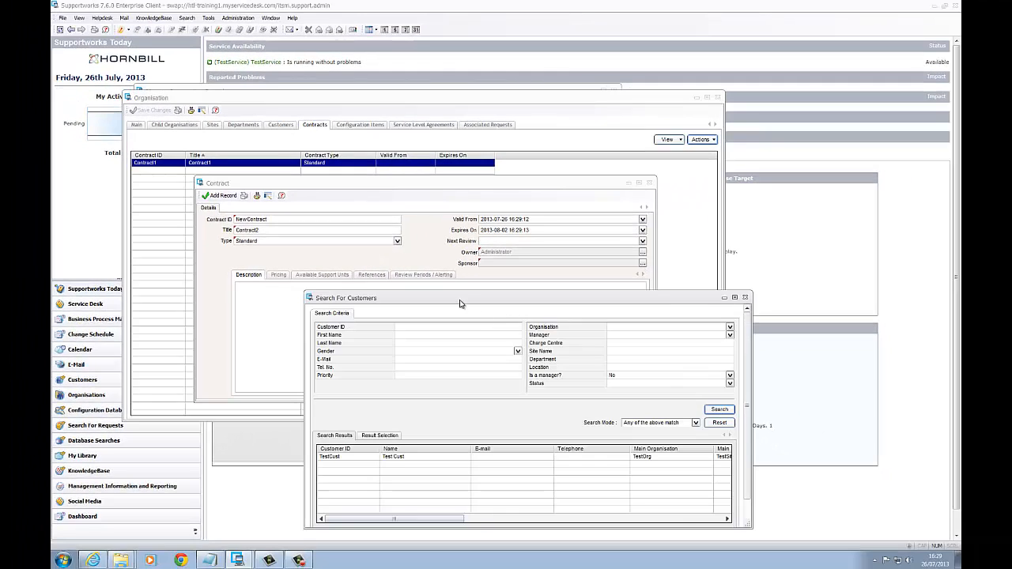
pyautogui.moveTo(460, 304); pyautogui.dragTo(398, 196)
pyautogui.click(330, 351)
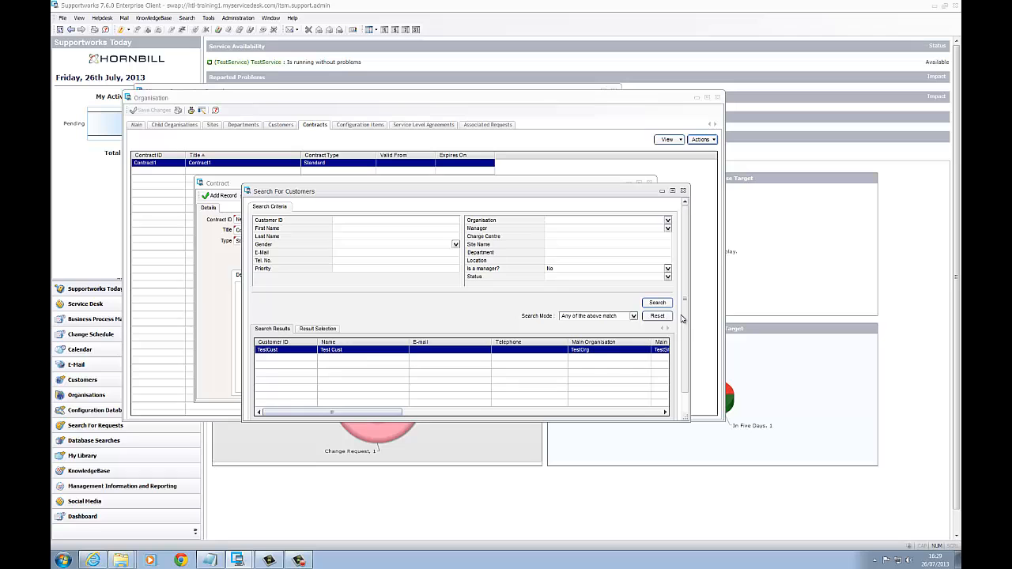
pyautogui.scroll(-1, 681, 318)
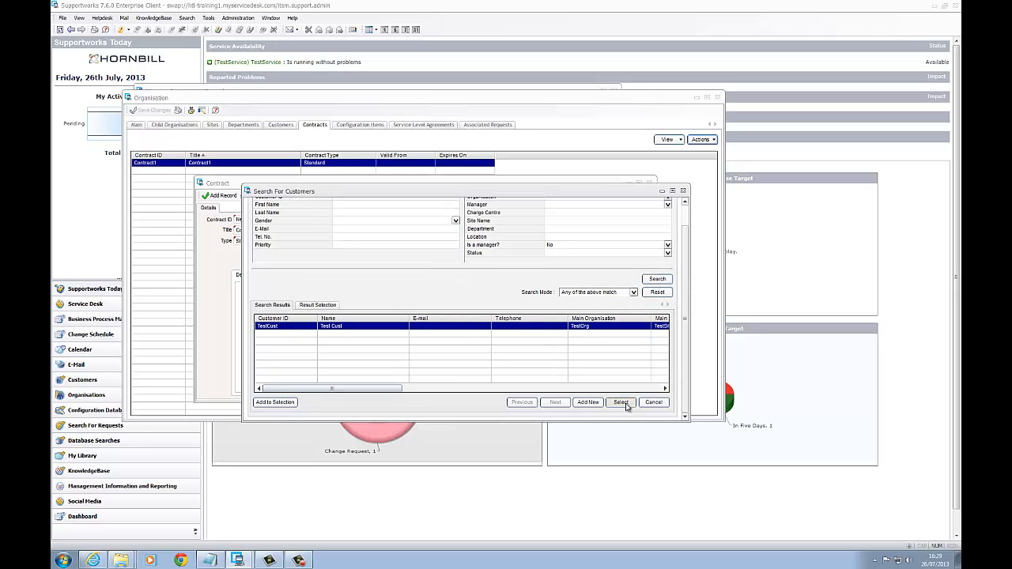
pyautogui.click(621, 402)
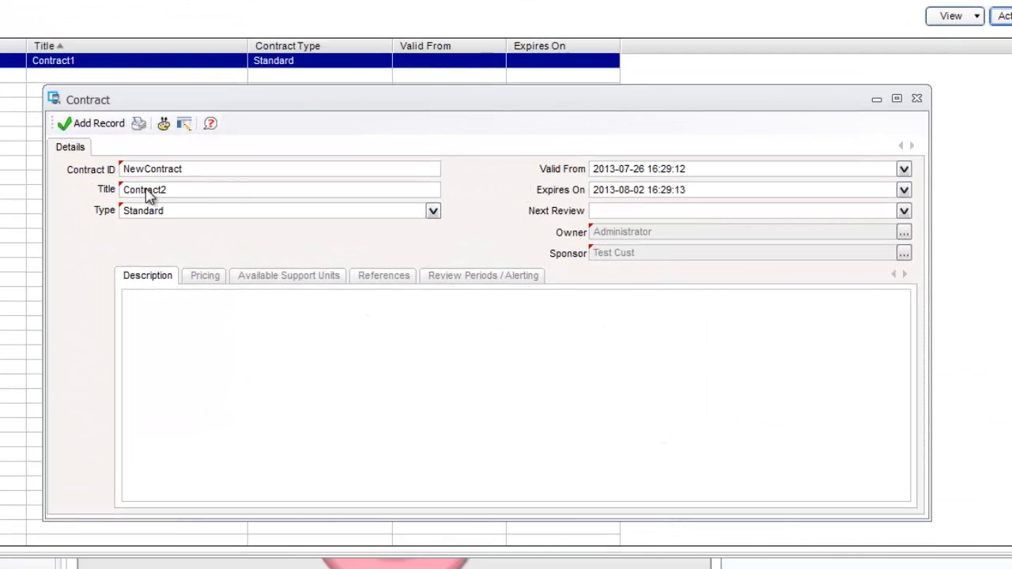
# Step: Enter the description "This is a support contract for TestOrg." and add the contract record
pyautogui.click(195, 316)
pyautogui.write('This is a support contrac')
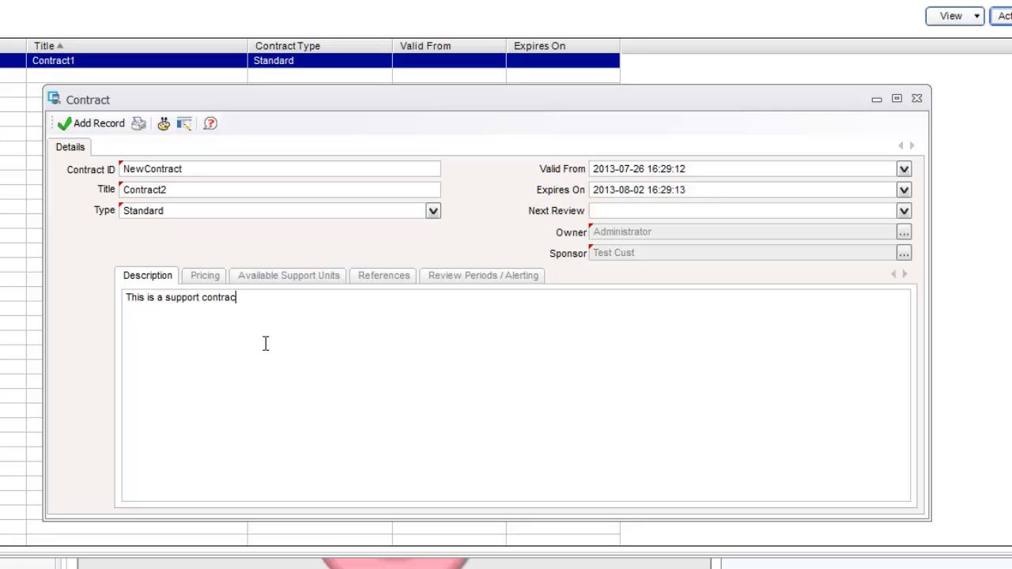
pyautogui.write('t for TestOrg')
pyautogui.click(78, 274)
pyautogui.click(91, 127)
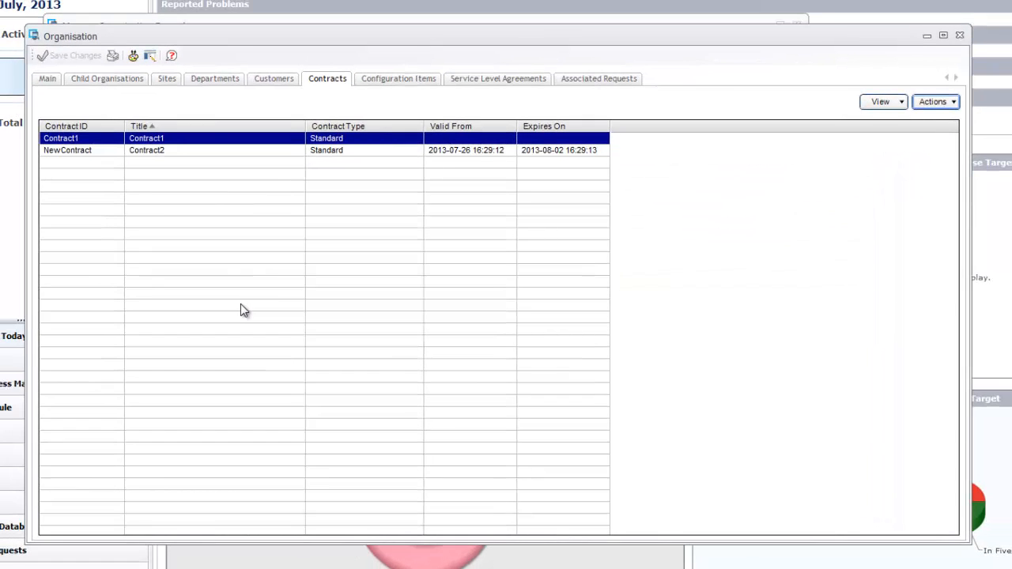
# Step: Open the Contract2 record and examine its review periods and alerting settings and its description
pyautogui.click(146, 128)
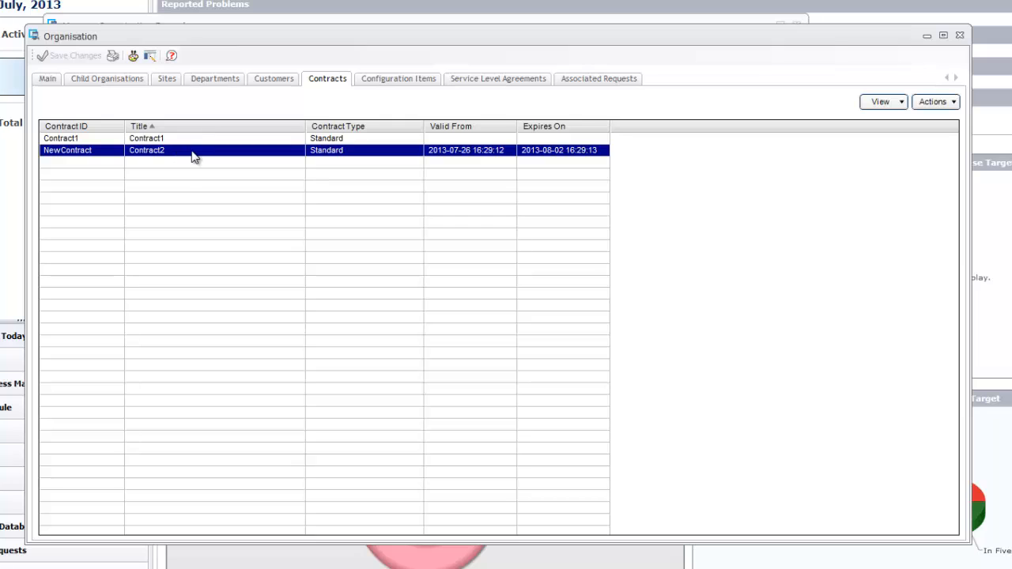
pyautogui.doubleClick(193, 152)
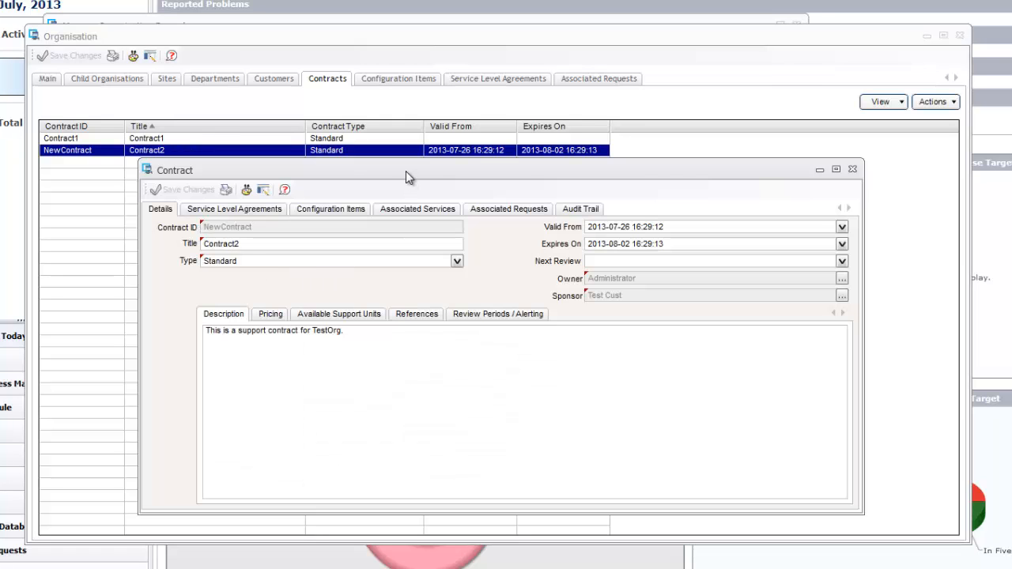
pyautogui.moveTo(406, 170)
pyautogui.mouseDown()
pyautogui.moveTo(382, 190)
pyautogui.moveTo(390, 184)
pyautogui.mouseUp()
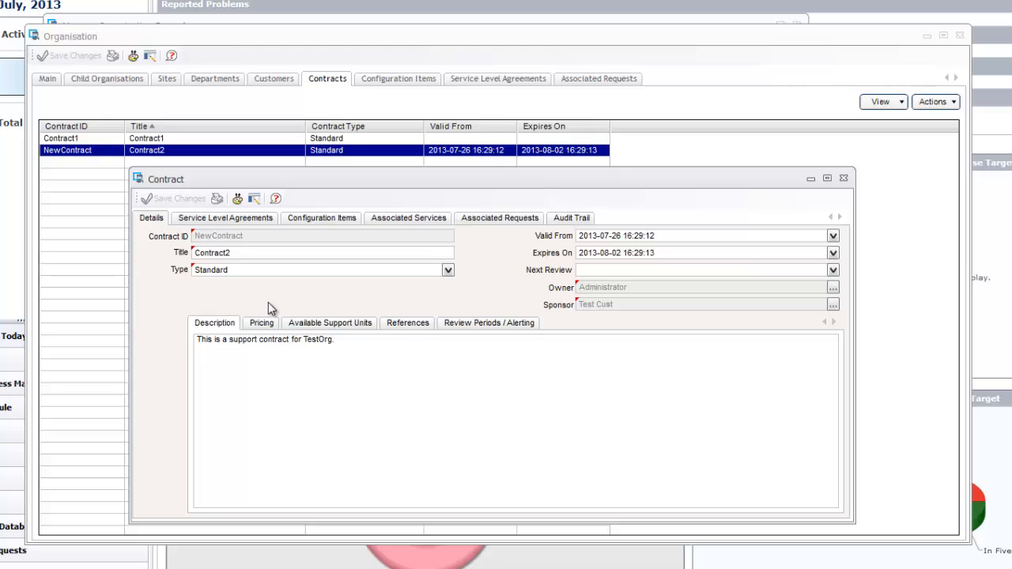
pyautogui.click(459, 323)
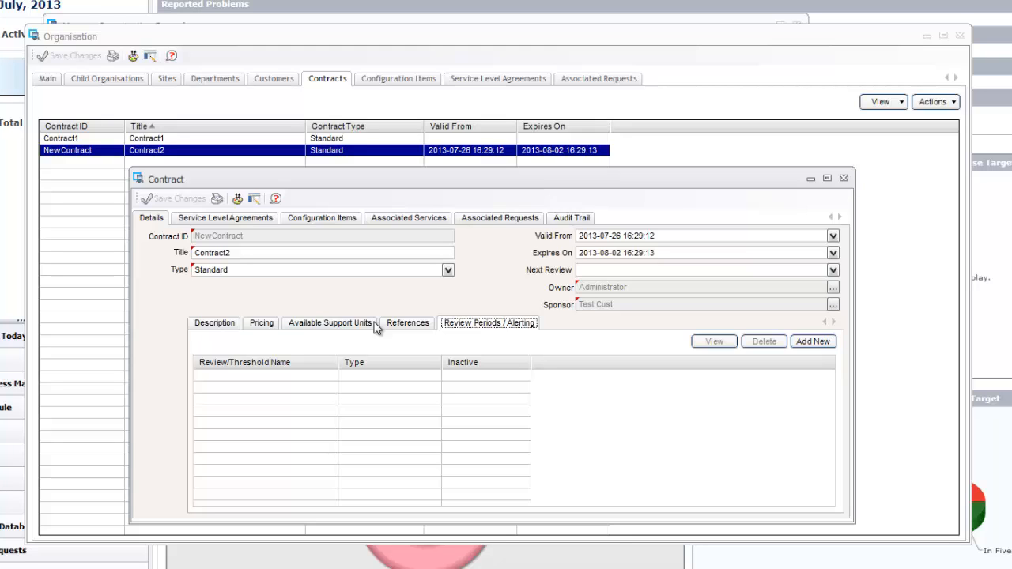
pyautogui.click(221, 324)
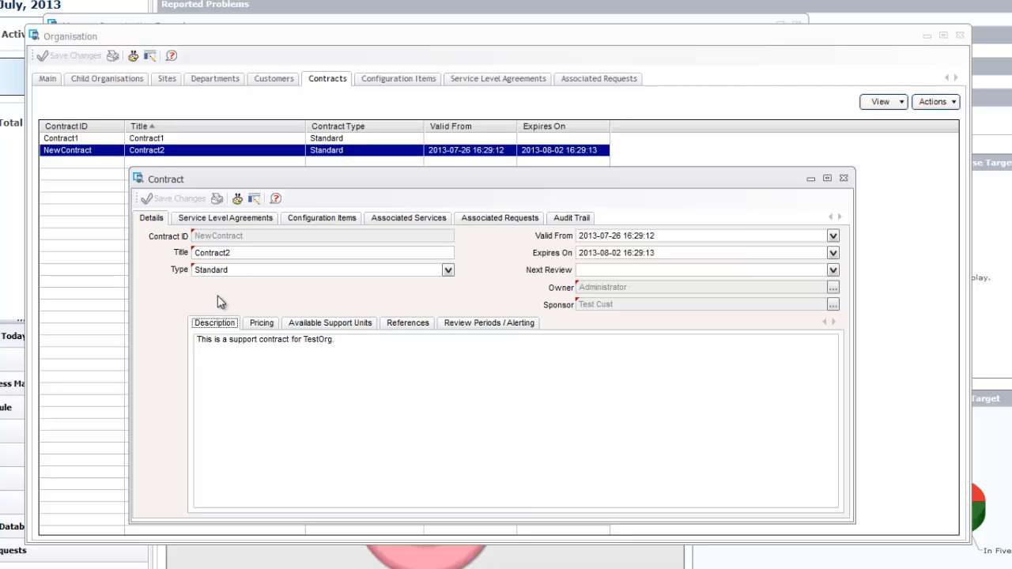
# Step: Associate the customer service level agreement TestSLA with Contract2
pyautogui.click(234, 221)
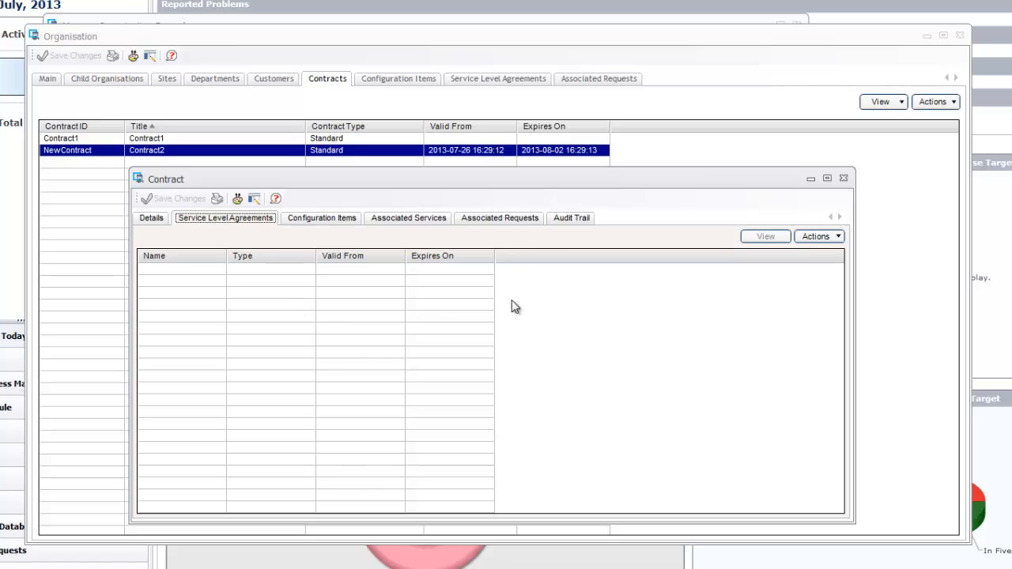
pyautogui.click(830, 238)
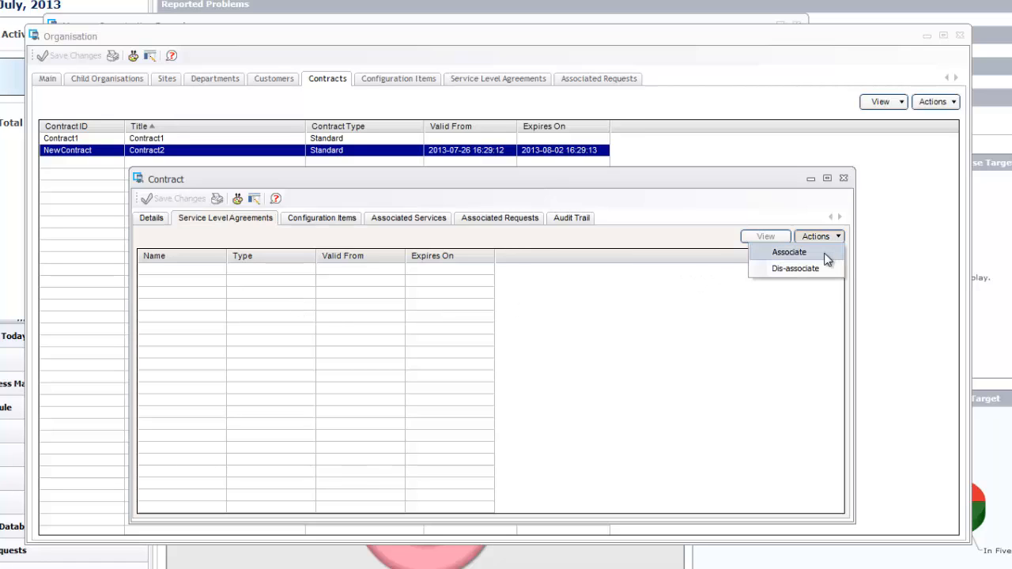
pyautogui.click(826, 256)
pyautogui.moveTo(495, 365); pyautogui.dragTo(810, 499)
pyautogui.moveTo(354, 328); pyautogui.dragTo(281, 252)
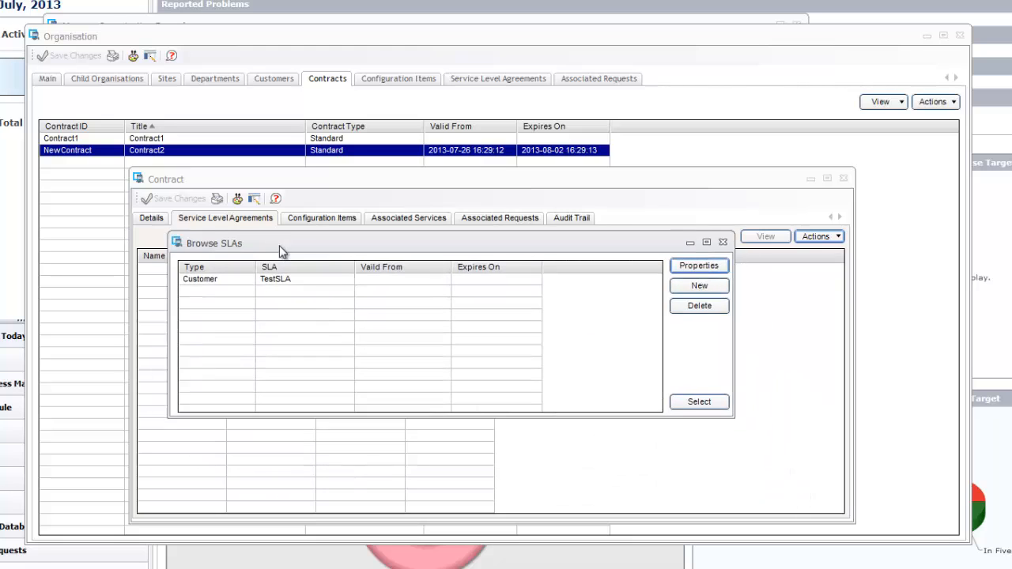
pyautogui.click(199, 281)
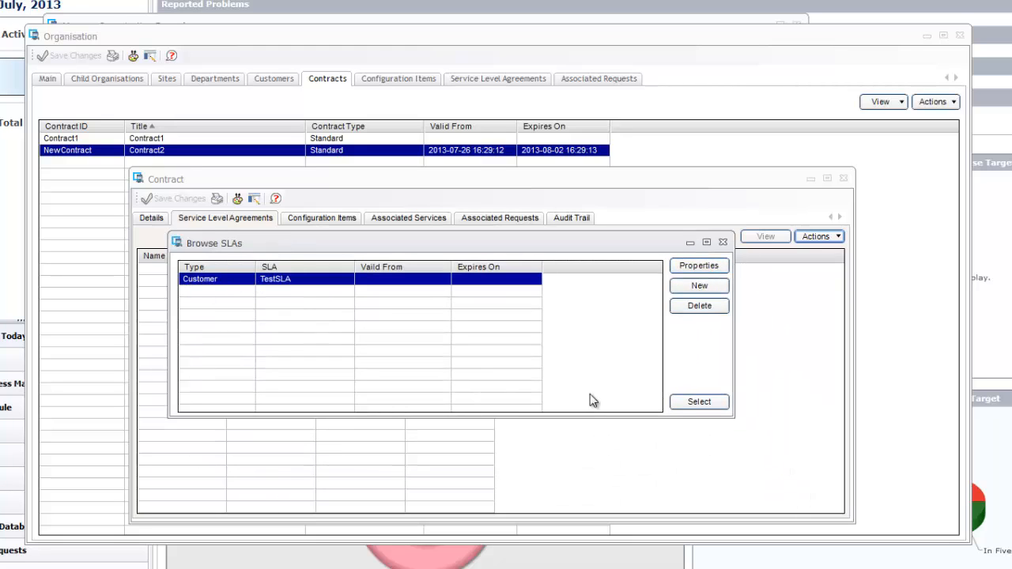
pyautogui.click(694, 405)
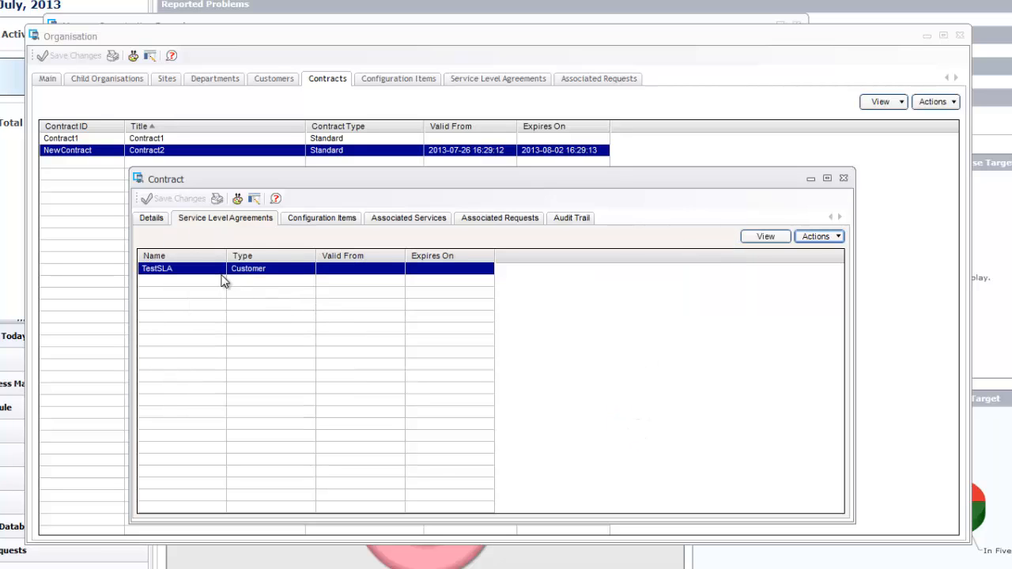
# Step: Open the associated TestSLA agreement, set its standard price to 50.00 and save the change
pyautogui.doubleClick(214, 275)
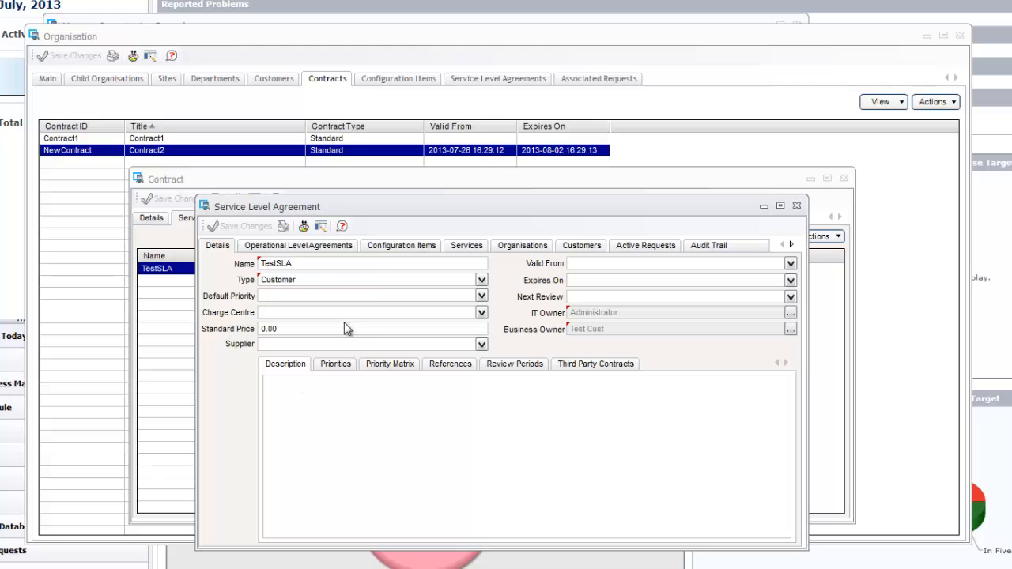
pyautogui.click(265, 329)
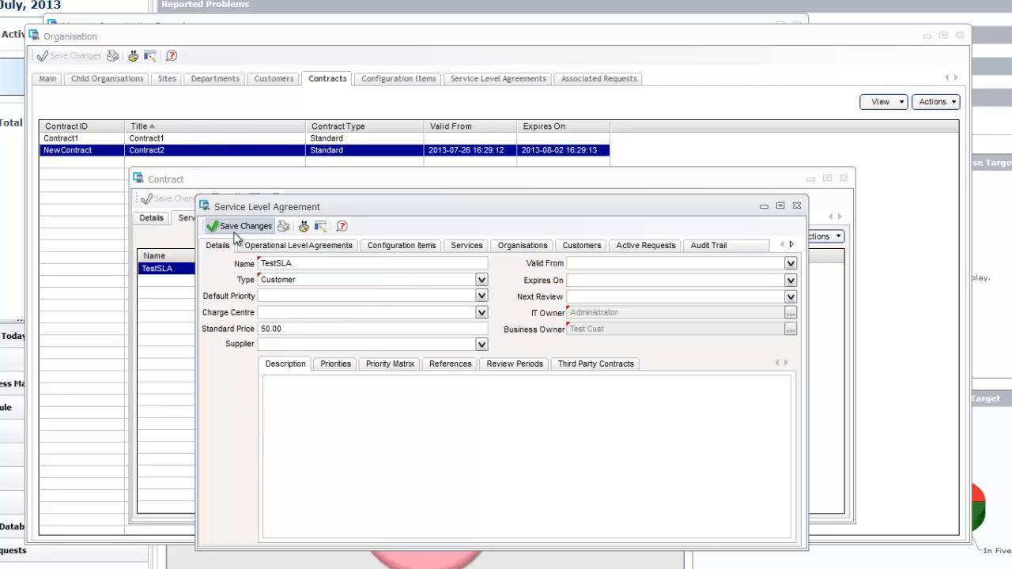
pyautogui.click(229, 227)
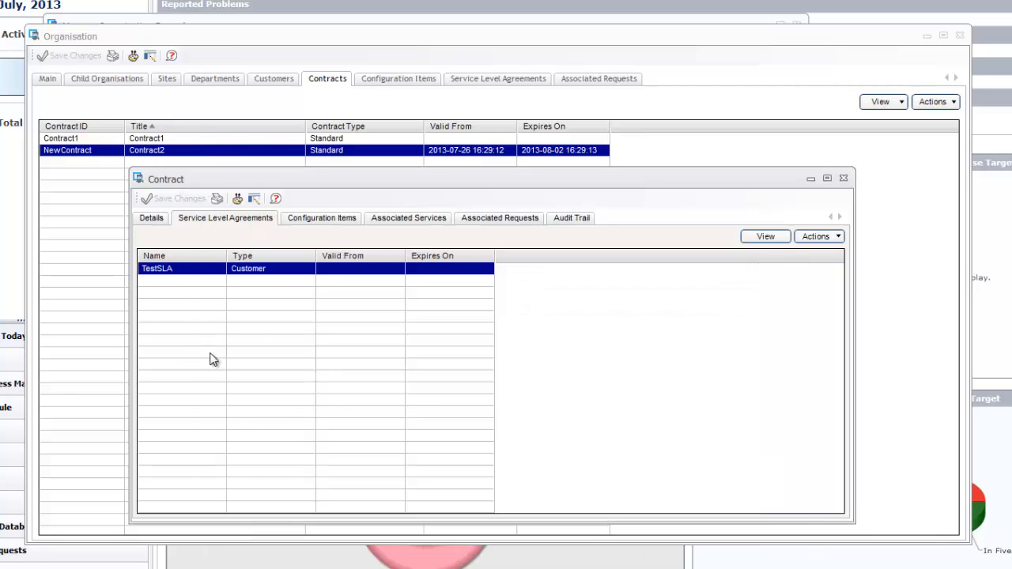
# Step: Dis-associate the TestSLA service level agreement from Contract2 and confirm the removal
pyautogui.click(152, 218)
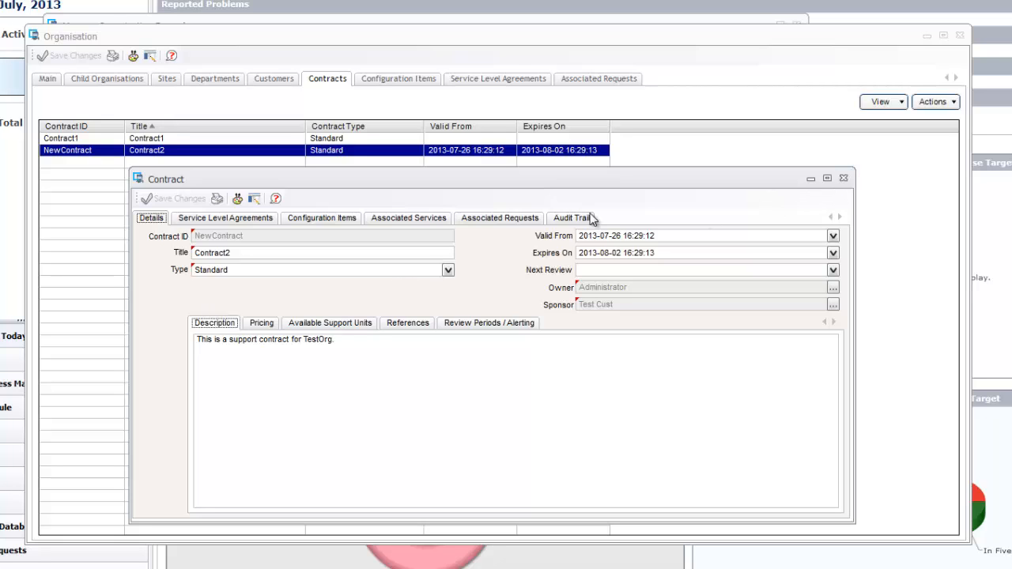
pyautogui.click(248, 218)
pyautogui.click(172, 270)
pyautogui.click(813, 236)
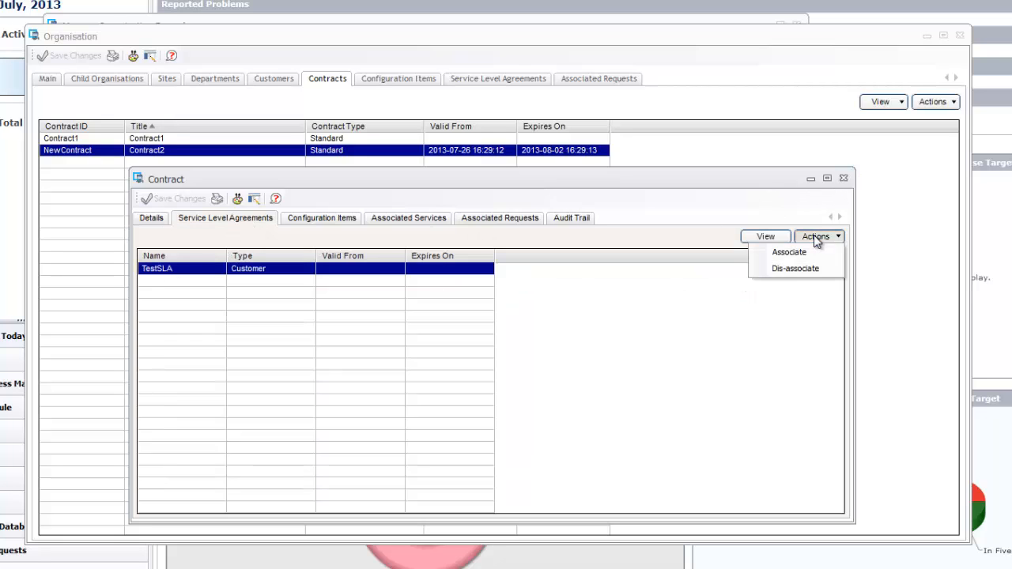
pyautogui.click(787, 269)
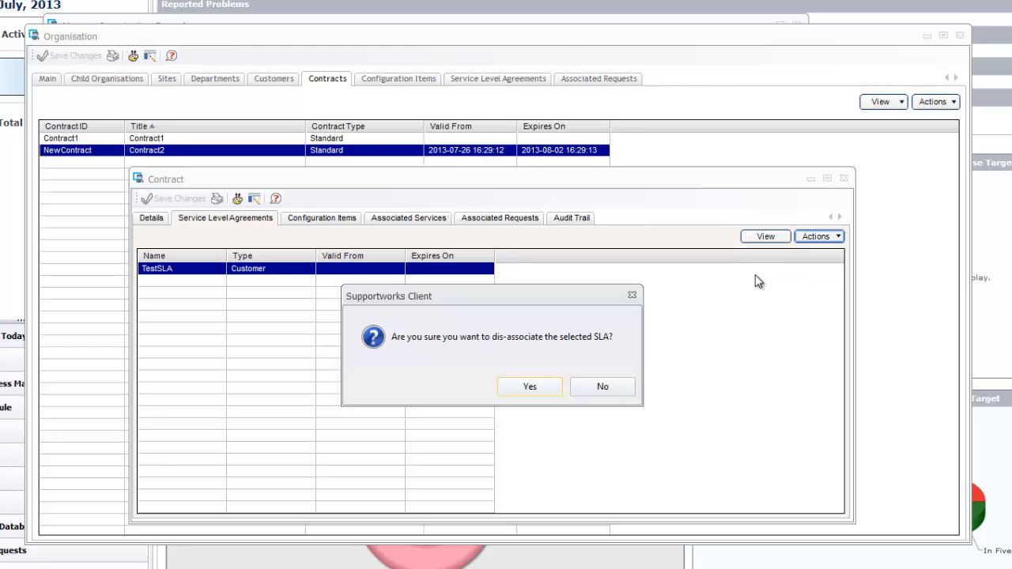
pyautogui.click(527, 384)
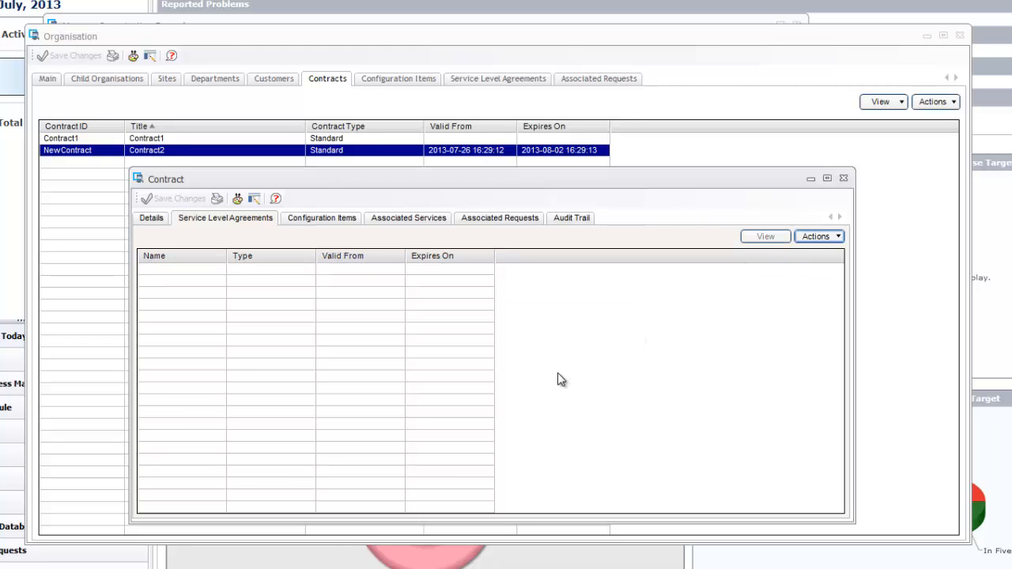
# Step: Associate the customer agreement TestSLA with Contract2 again and close the contract record
pyautogui.click(819, 235)
pyautogui.click(799, 252)
pyautogui.click(289, 279)
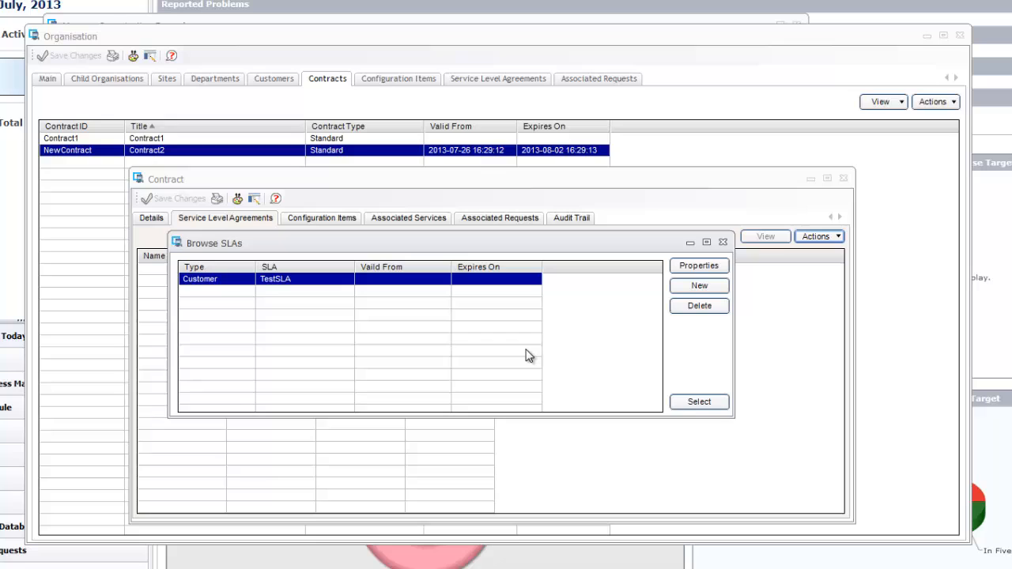
pyautogui.click(699, 402)
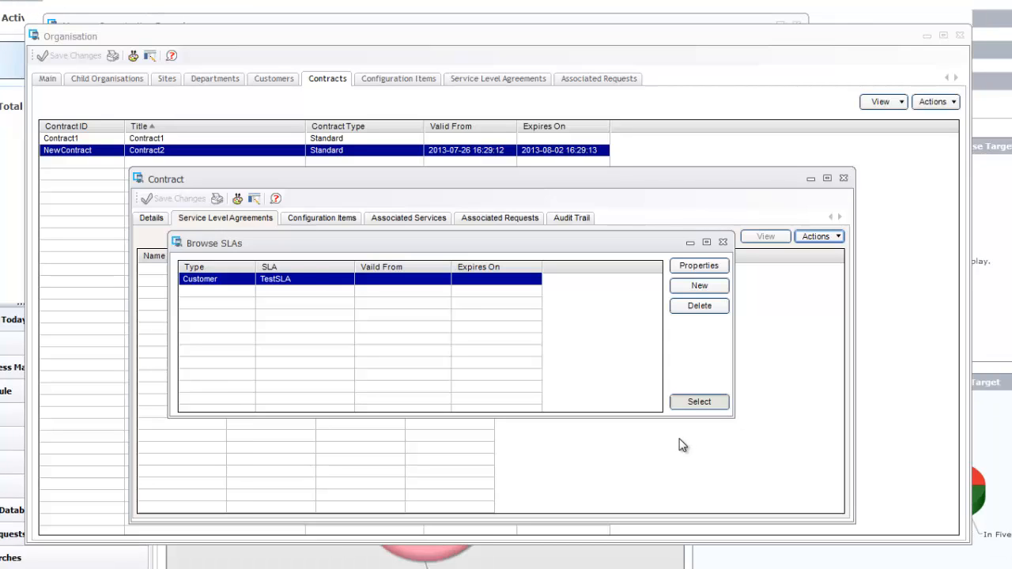
pyautogui.click(150, 219)
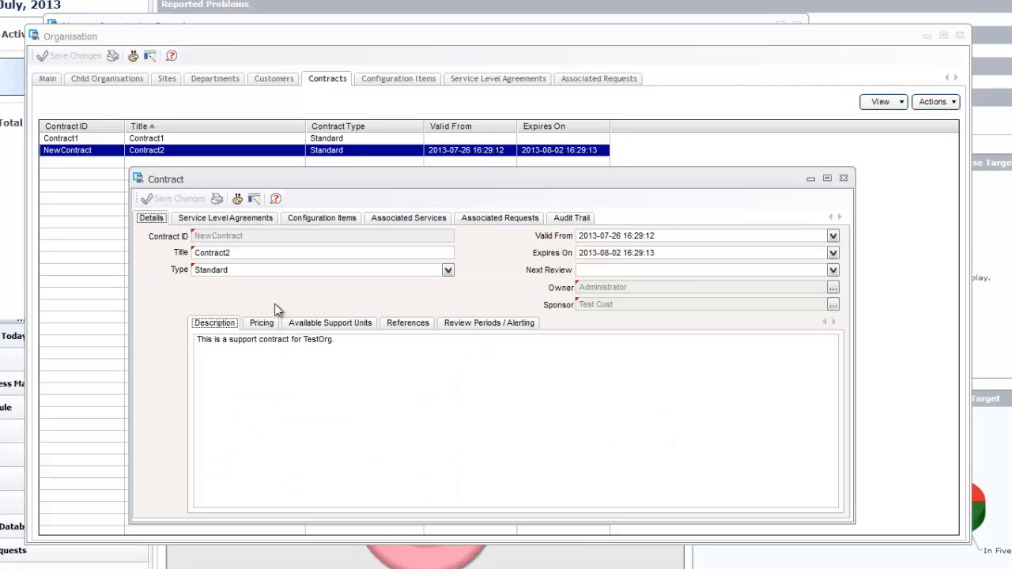
pyautogui.click(843, 177)
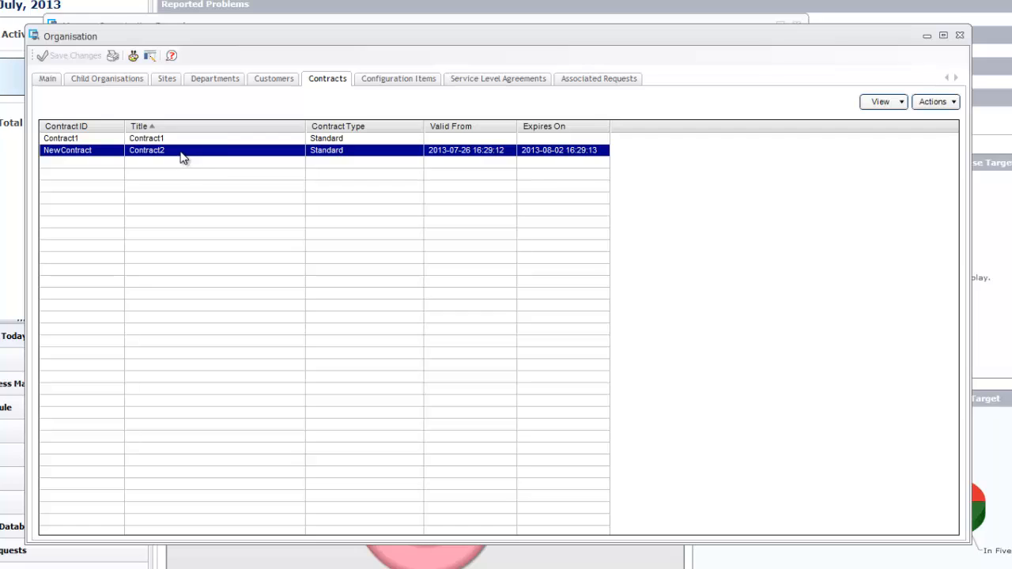
# Step: In Contract2's pricing breakdown, give the TestSLA item a negative adjustment of 10 percent and save it
pyautogui.click(261, 322)
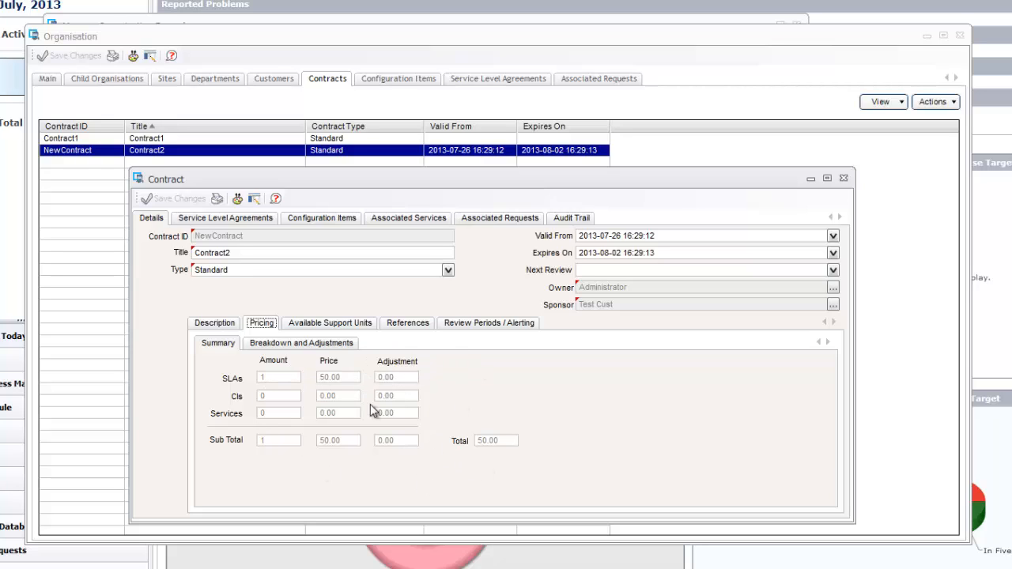
pyautogui.click(296, 344)
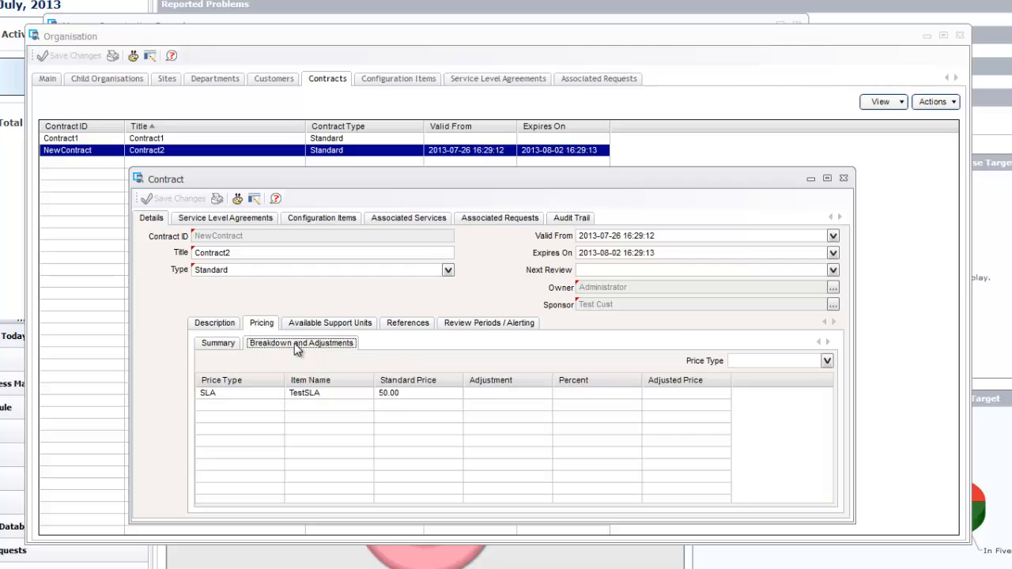
pyautogui.doubleClick(242, 392)
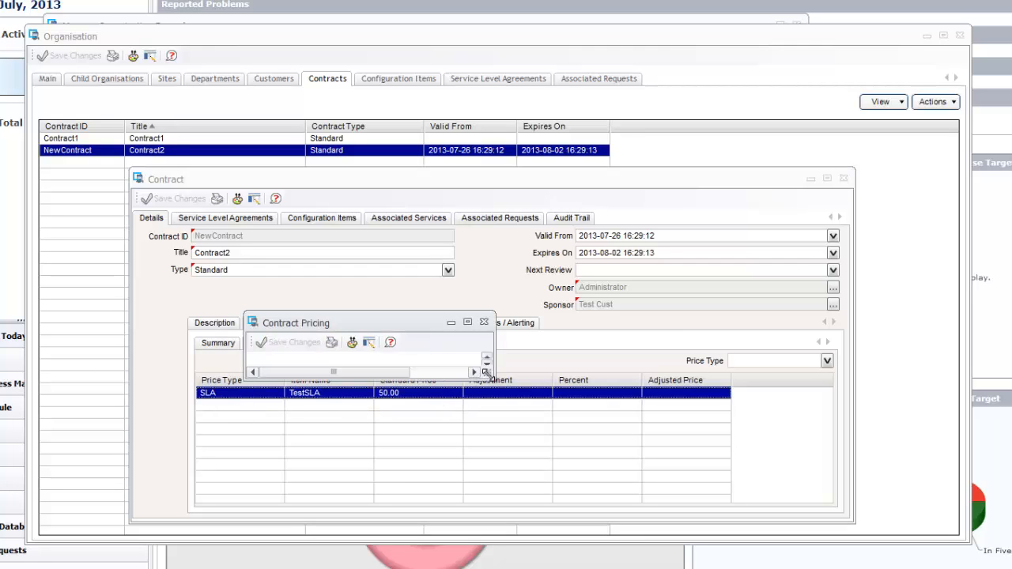
pyautogui.moveTo(489, 372); pyautogui.dragTo(699, 507)
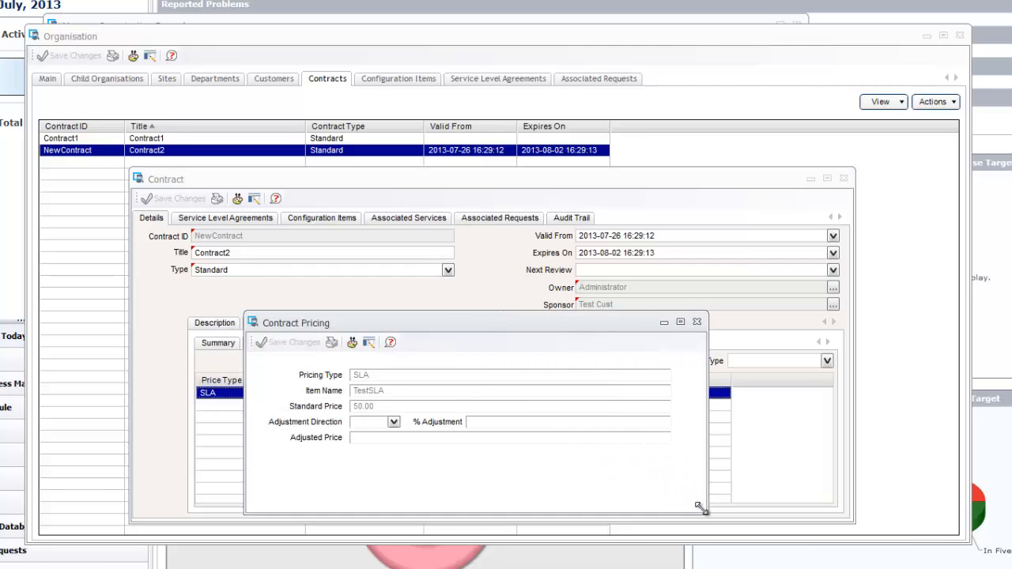
pyautogui.click(393, 422)
pyautogui.click(363, 443)
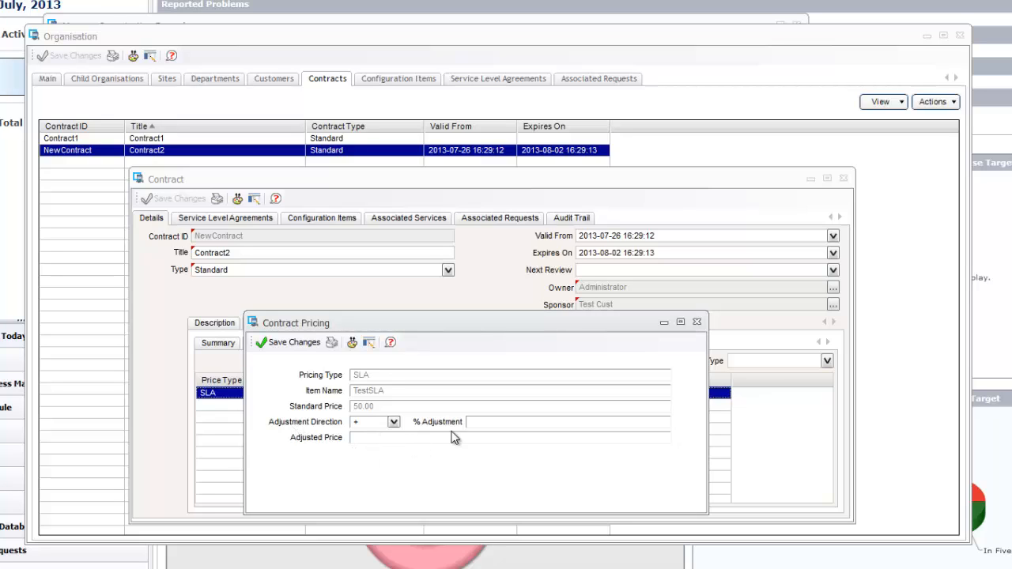
pyautogui.click(486, 421)
pyautogui.click(393, 422)
pyautogui.click(368, 454)
pyautogui.click(412, 436)
pyautogui.click(286, 344)
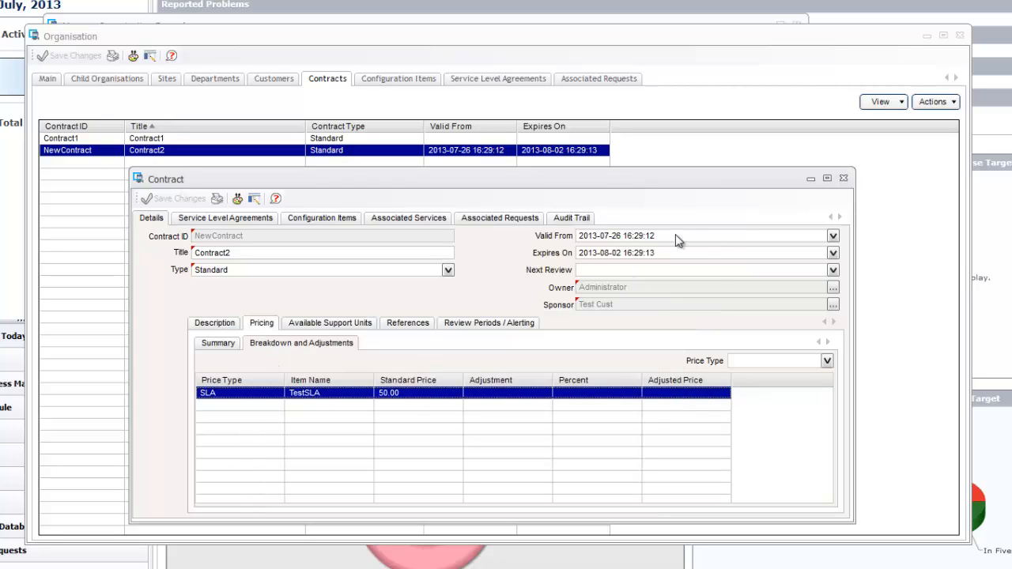
# Step: Reopen Contract2 and examine the adjusted TestSLA entry in its pricing breakdown
pyautogui.click(843, 178)
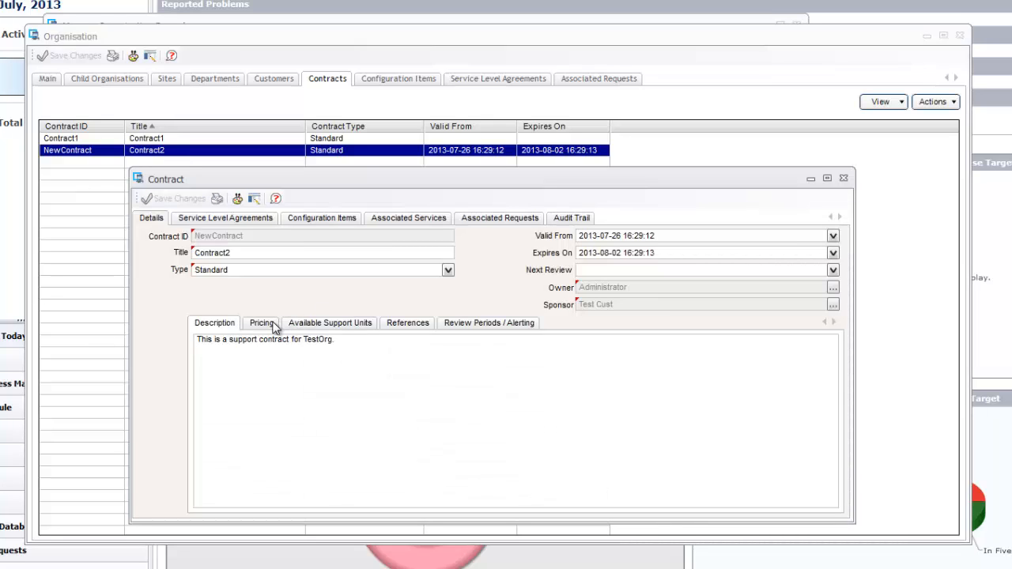
pyautogui.click(262, 322)
pyautogui.click(269, 345)
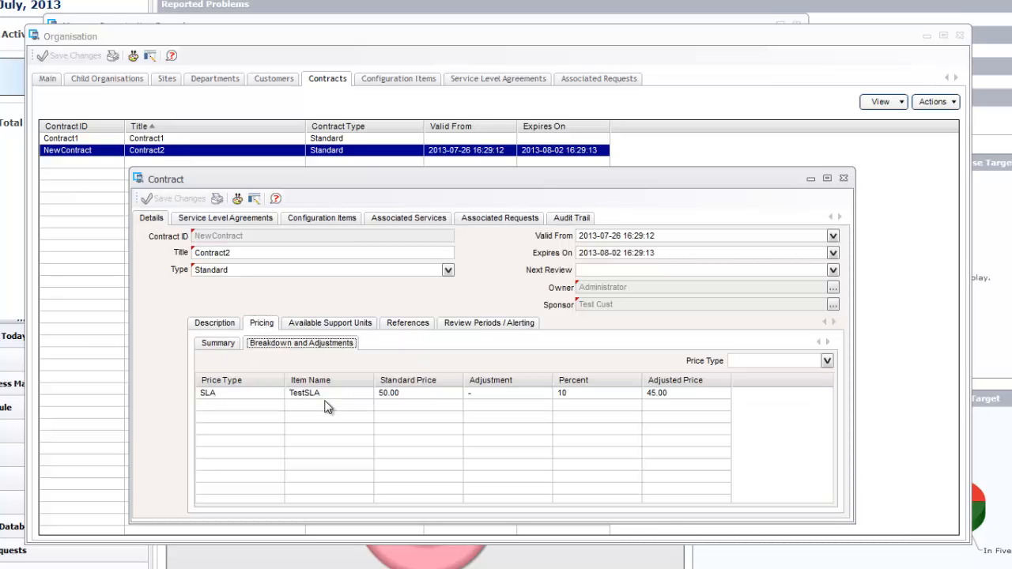
pyautogui.click(291, 393)
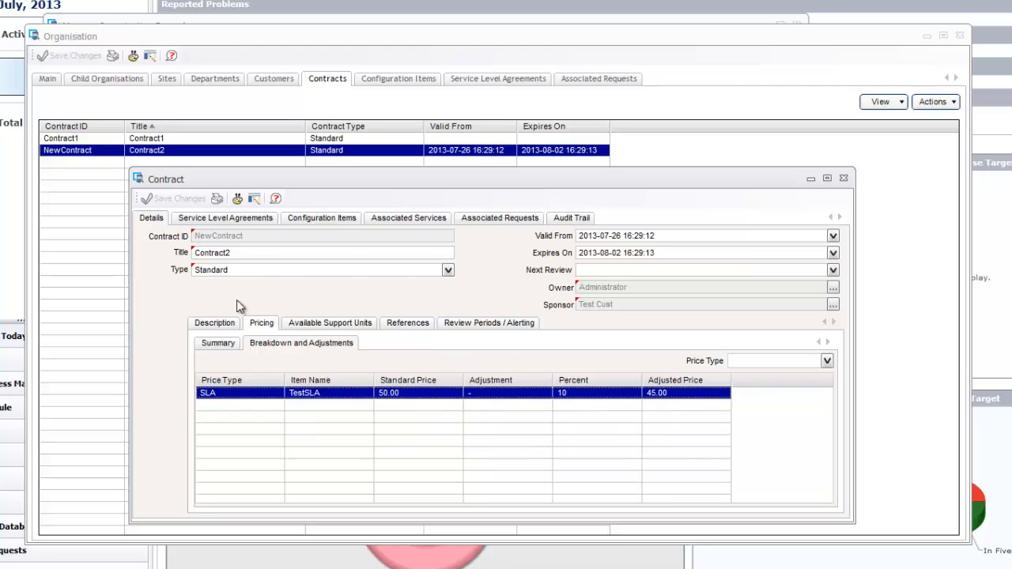
pyautogui.click(227, 324)
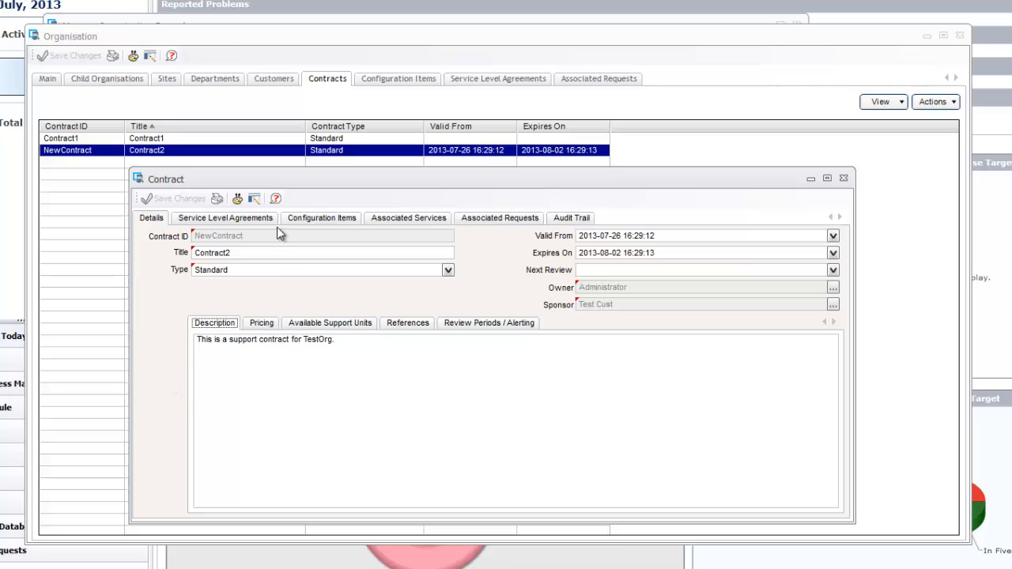
# Step: View Contract2's configuration items, and close the contract, organisation and organisation search windows
pyautogui.click(312, 219)
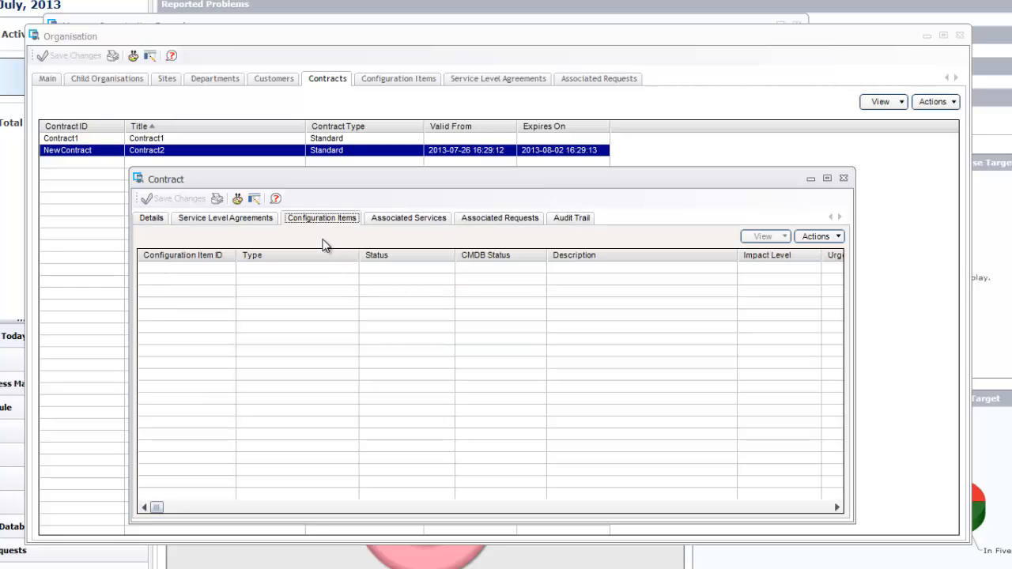
pyautogui.moveTo(338, 183); pyautogui.dragTo(398, 165)
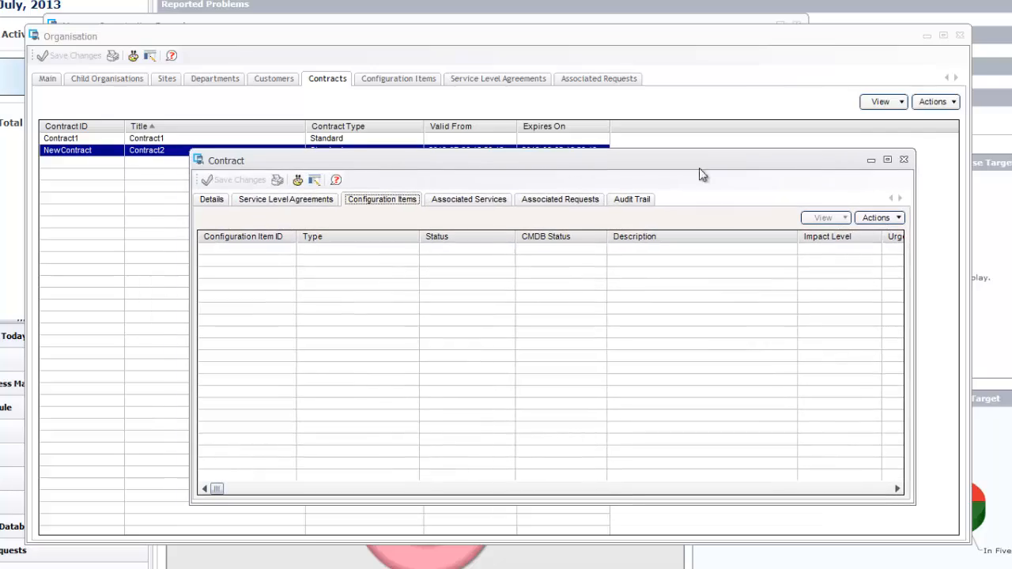
pyautogui.click(903, 161)
pyautogui.click(959, 35)
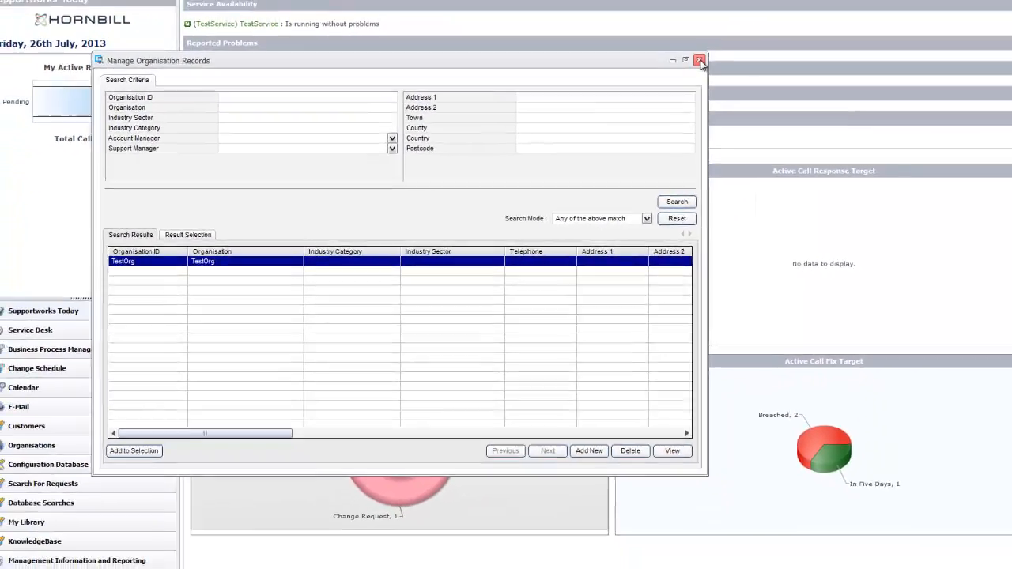
pyautogui.click(700, 61)
# Step: Search the CMDB for all configuration items, examine the Asset2 desktop record and close the search
pyautogui.click(62, 19)
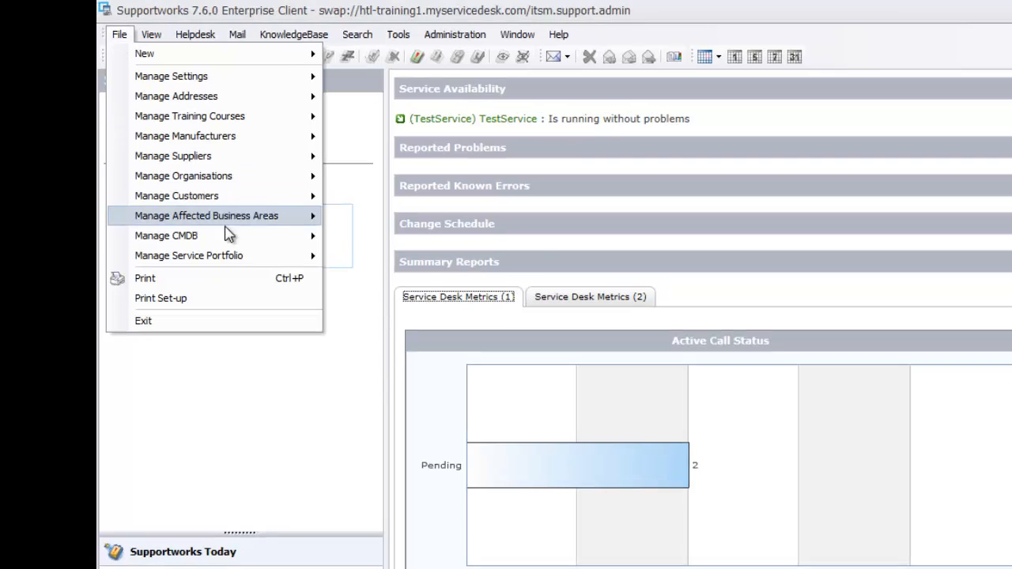
pyautogui.click(348, 256)
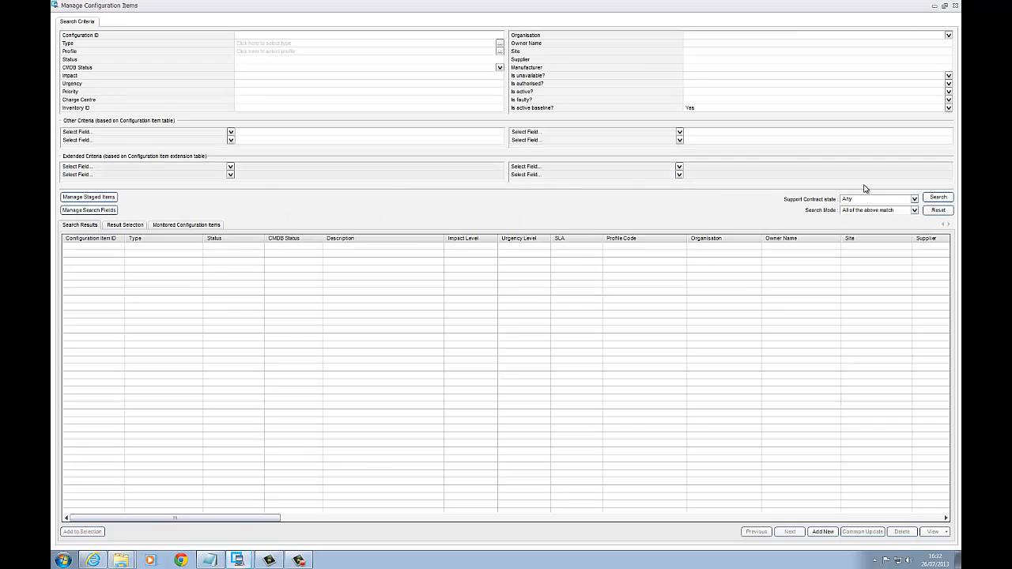
pyautogui.click(937, 198)
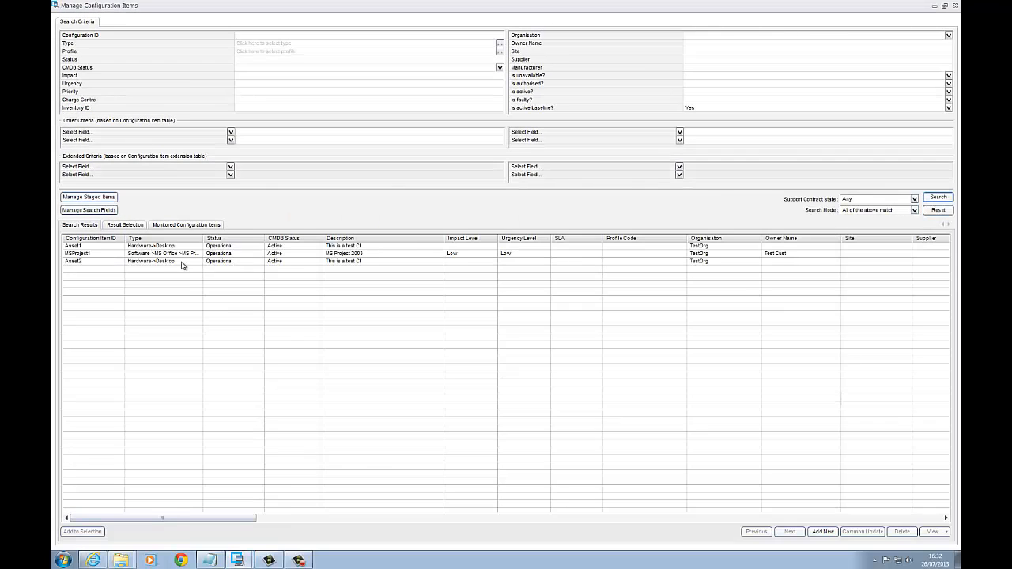
pyautogui.doubleClick(170, 264)
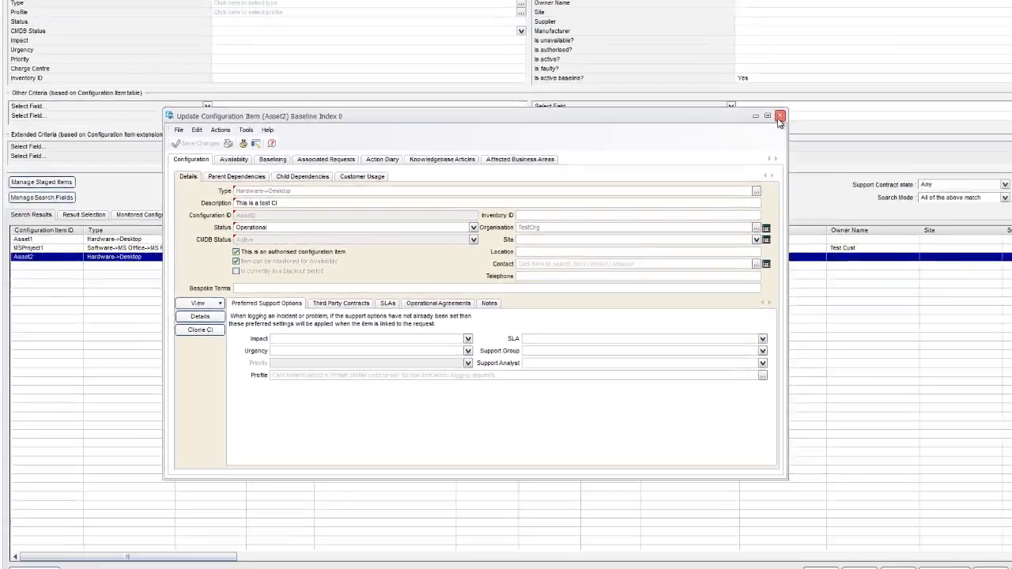
pyautogui.click(971, 35)
pyautogui.click(955, 6)
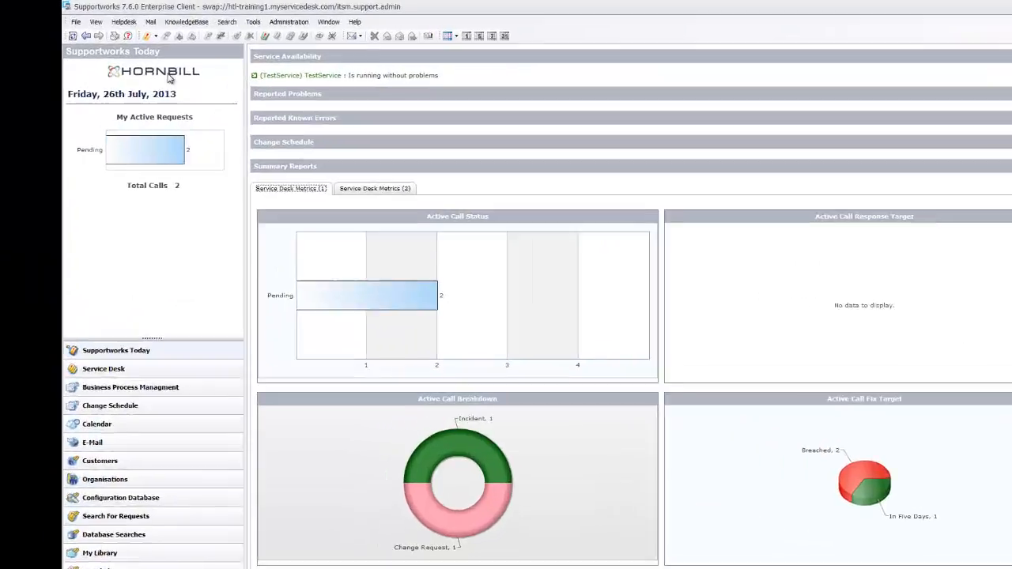
# Step: Open the Desktop configuration type of the Hardware category in the CMDB categories and configuration types
pyautogui.click(62, 16)
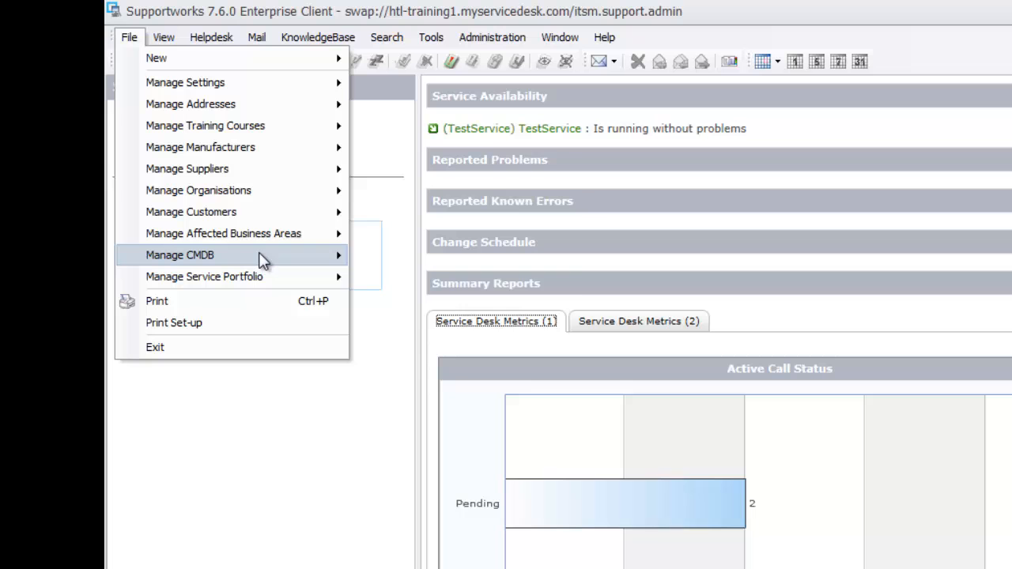
pyautogui.moveTo(261, 256)
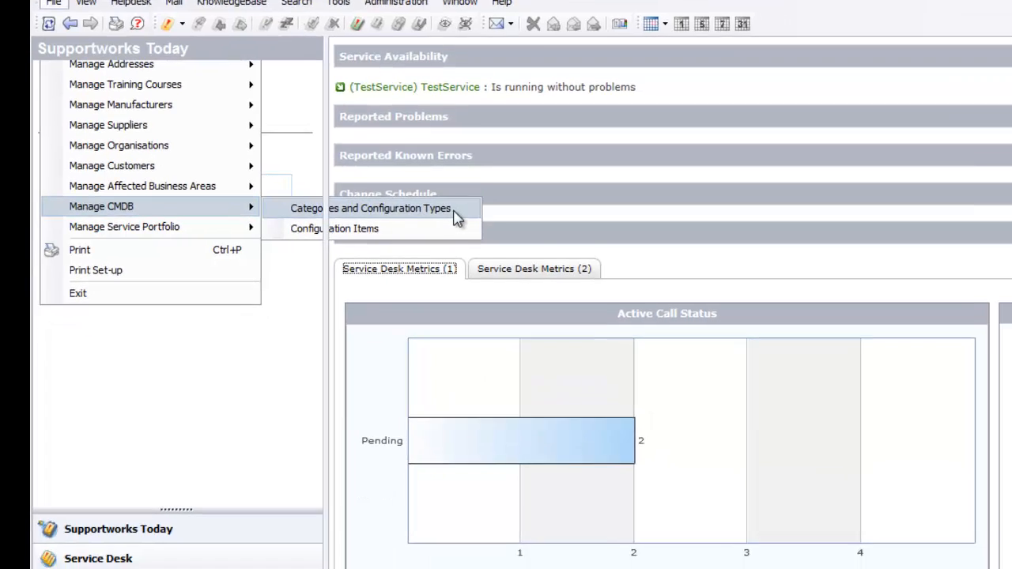
pyautogui.click(554, 259)
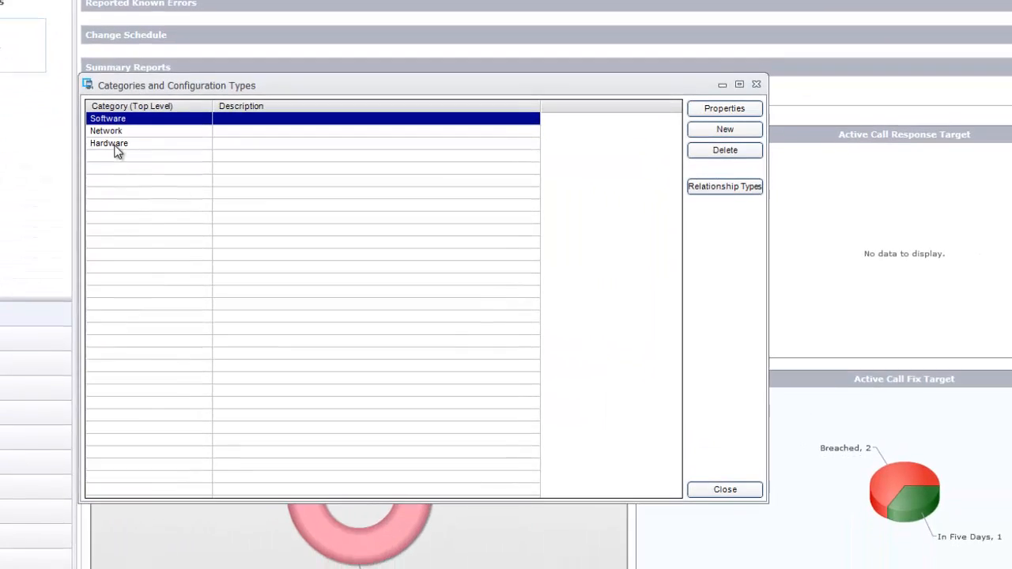
pyautogui.doubleClick(116, 145)
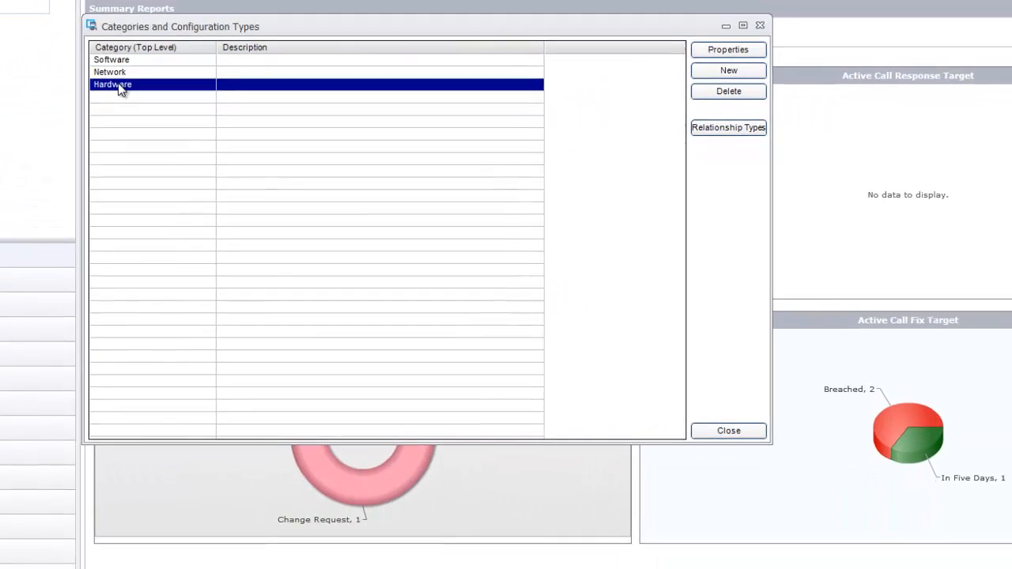
pyautogui.click(443, 367)
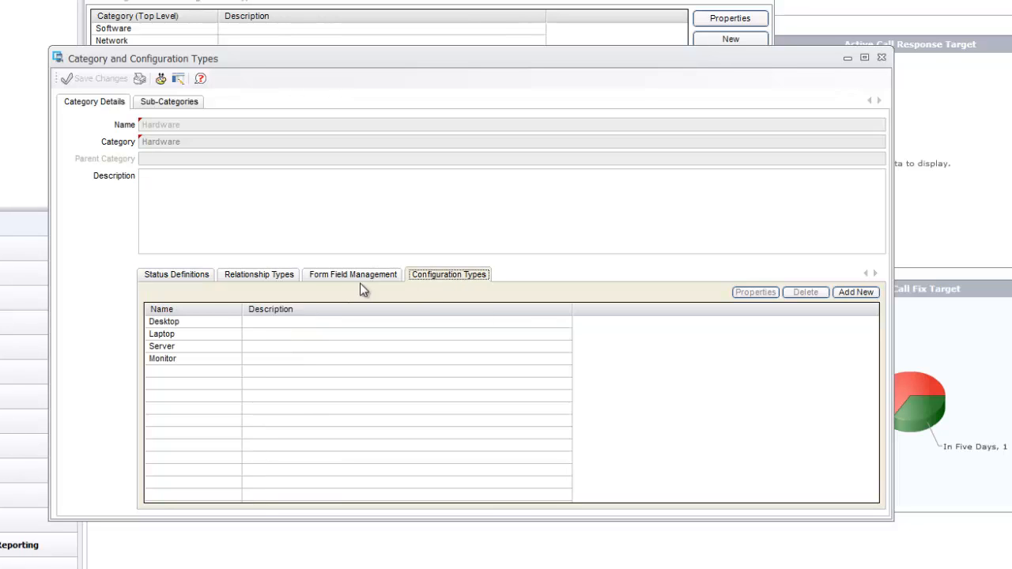
pyautogui.doubleClick(176, 323)
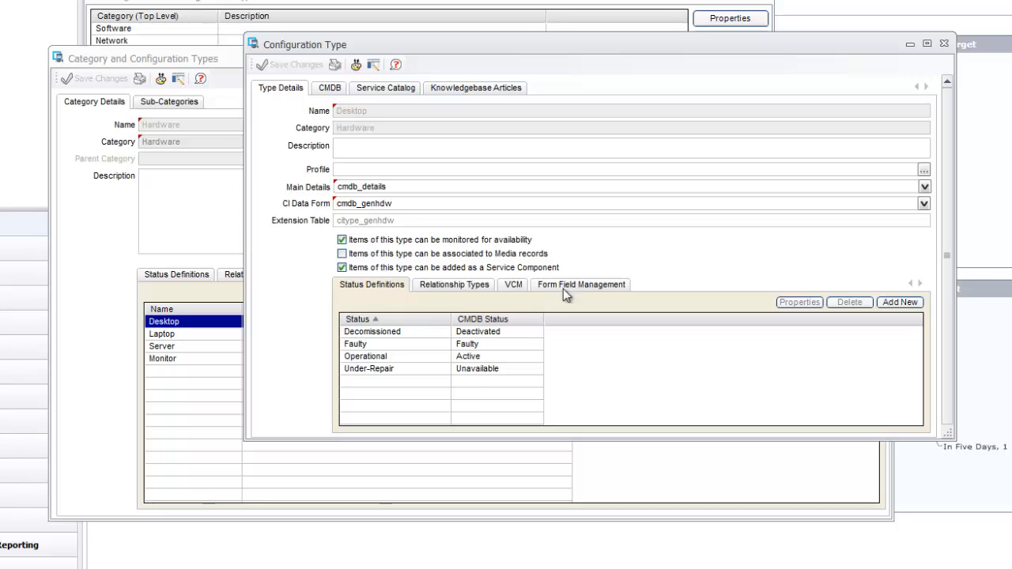
# Step: Set the Desktop type's service catalog cost to 80.00 and price to 100.00, save, and close the category windows
pyautogui.click(386, 89)
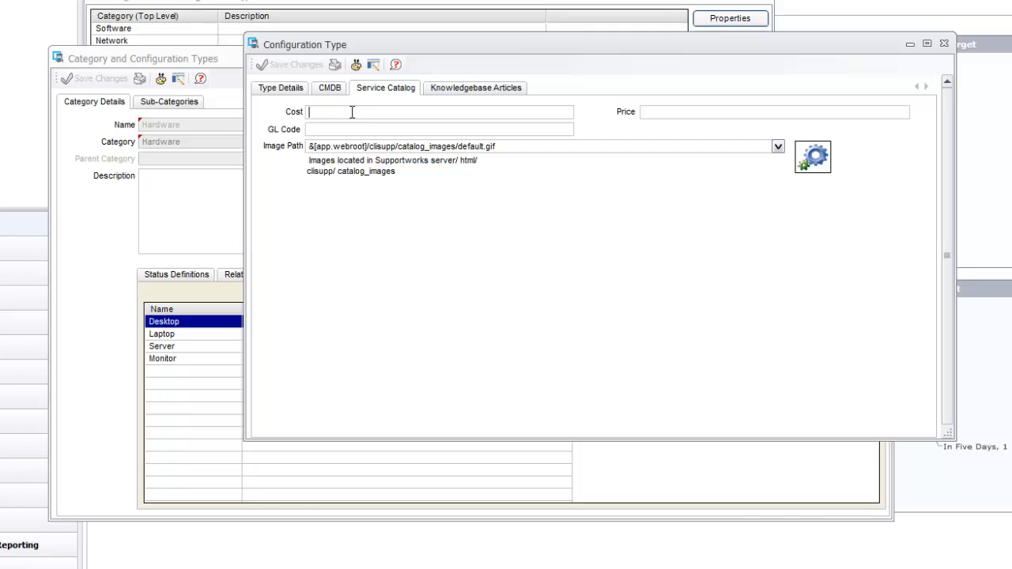
pyautogui.write('80.00')
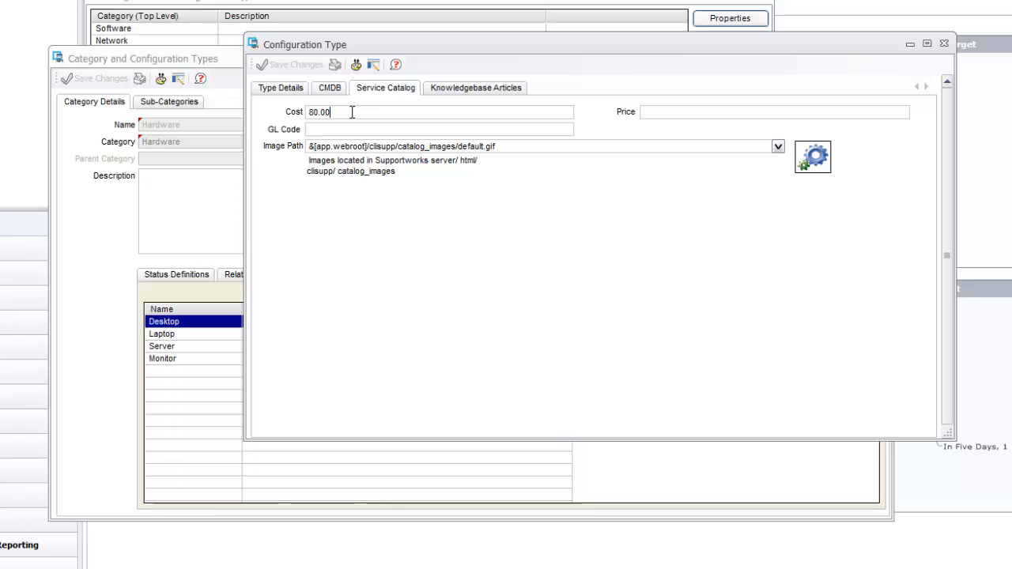
pyautogui.click(674, 110)
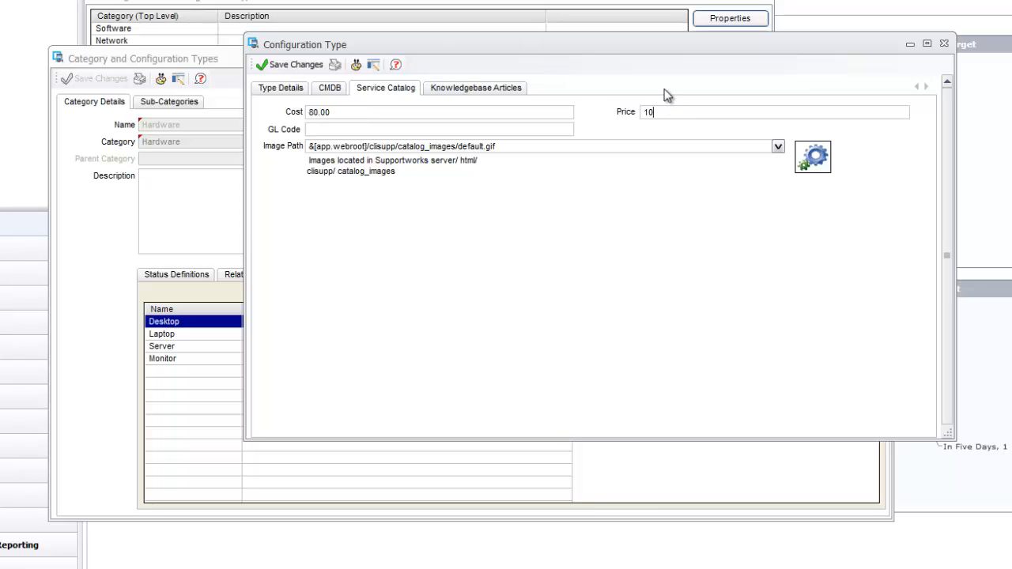
pyautogui.click(292, 70)
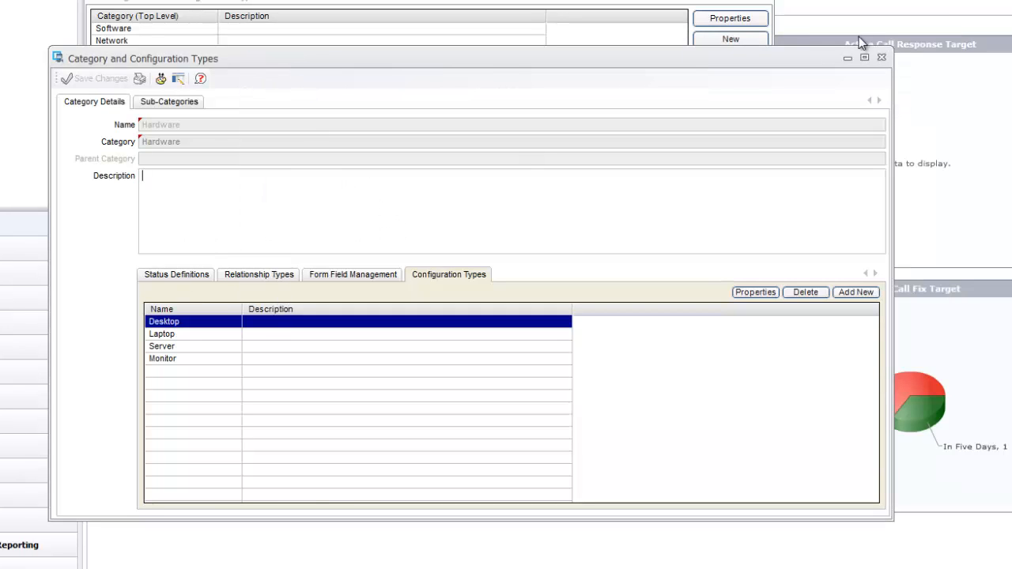
pyautogui.click(882, 61)
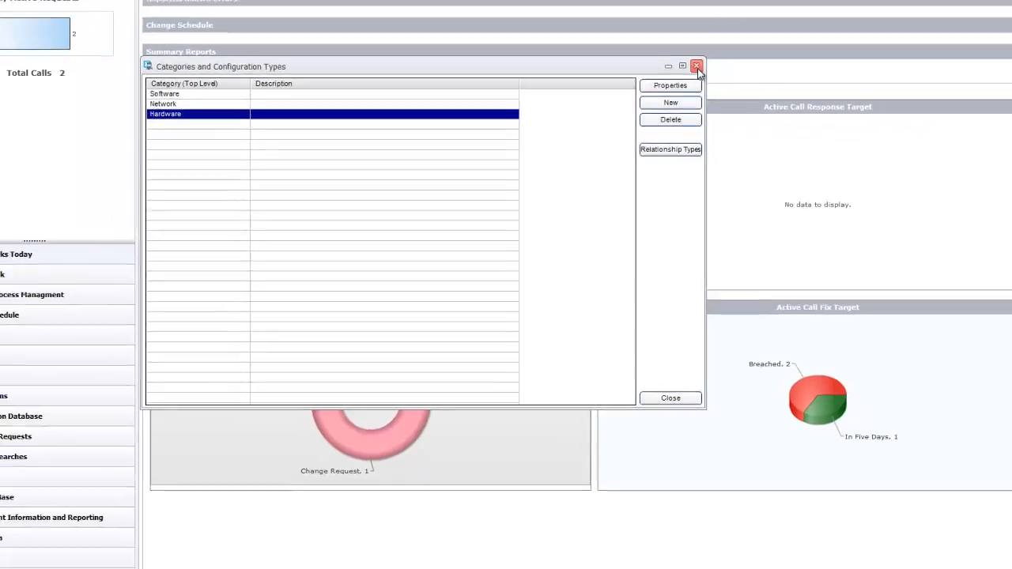
pyautogui.click(761, 1)
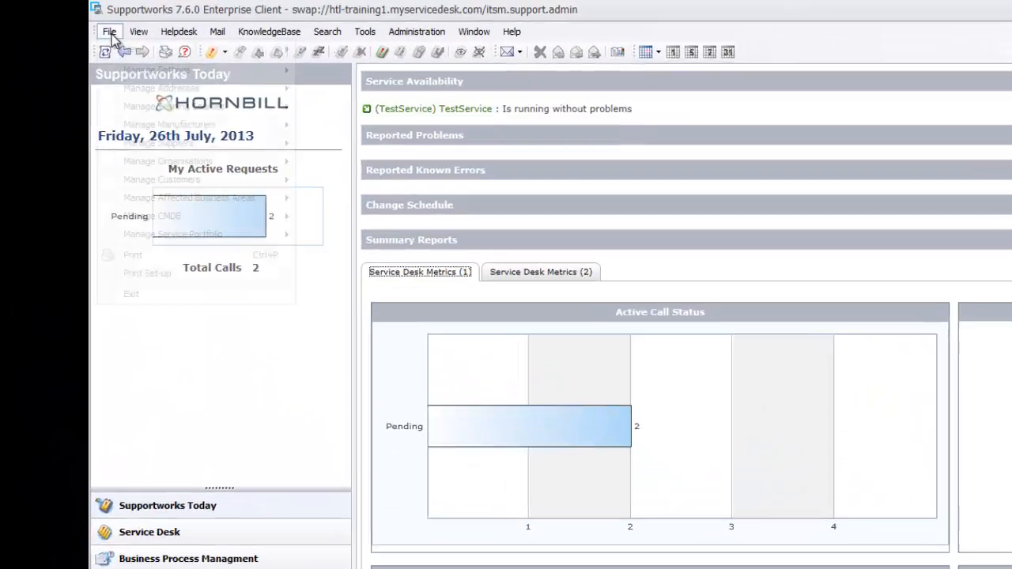
# Step: Search the organisation records for TestOrg and open Contract2 from its contracts
pyautogui.click(62, 18)
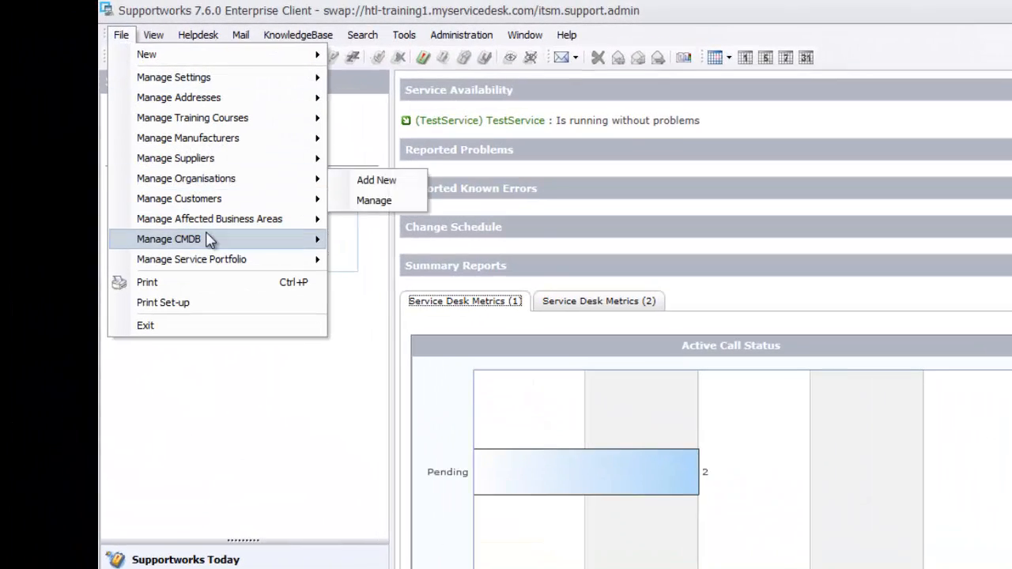
pyautogui.moveTo(229, 179)
pyautogui.click(368, 198)
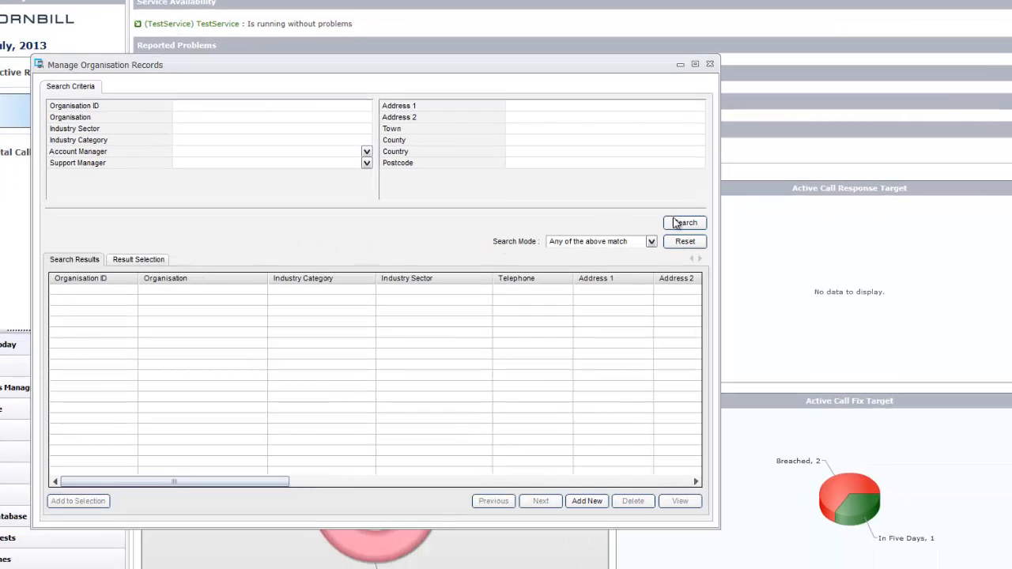
pyautogui.click(675, 223)
pyautogui.click(151, 293)
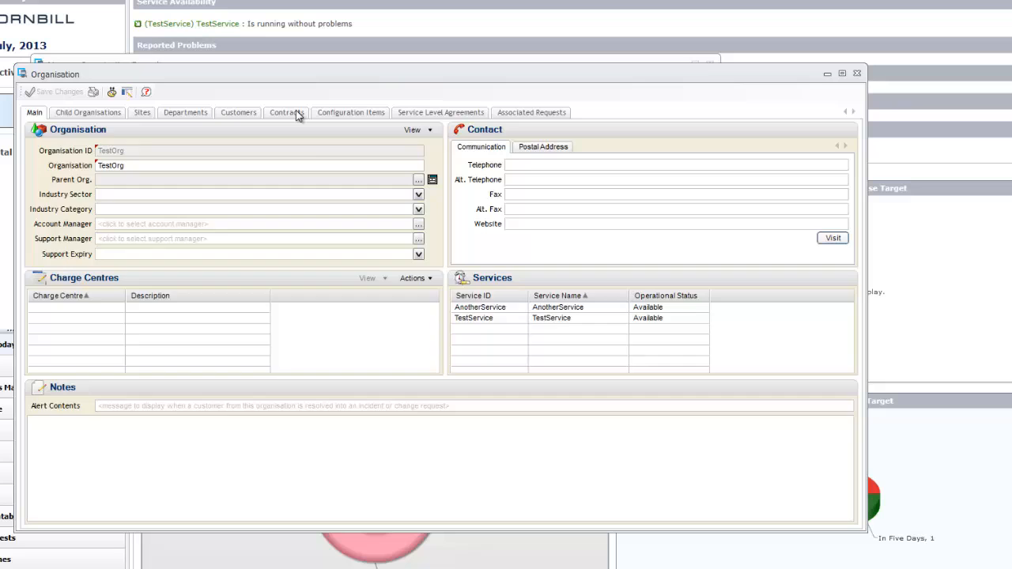
pyautogui.click(272, 114)
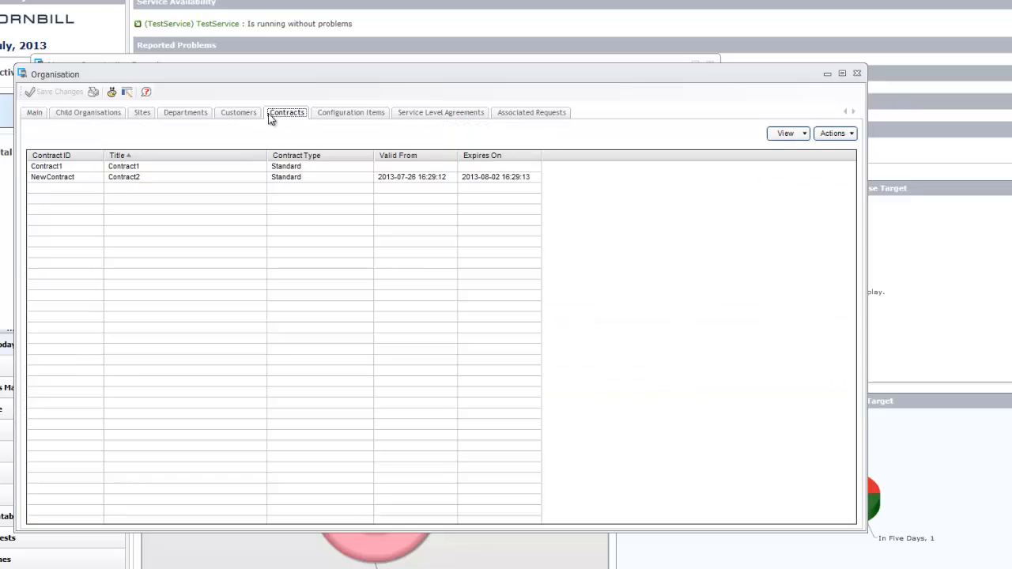
pyautogui.click(59, 178)
pyautogui.doubleClick(59, 178)
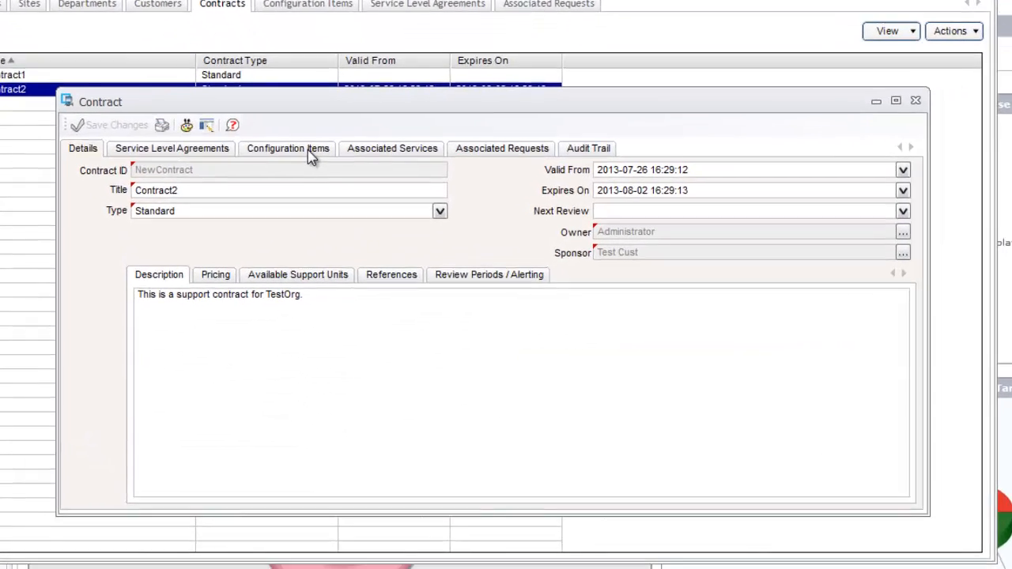
# Step: Associate the Asset2 desktop configuration item with Contract2
pyautogui.click(336, 221)
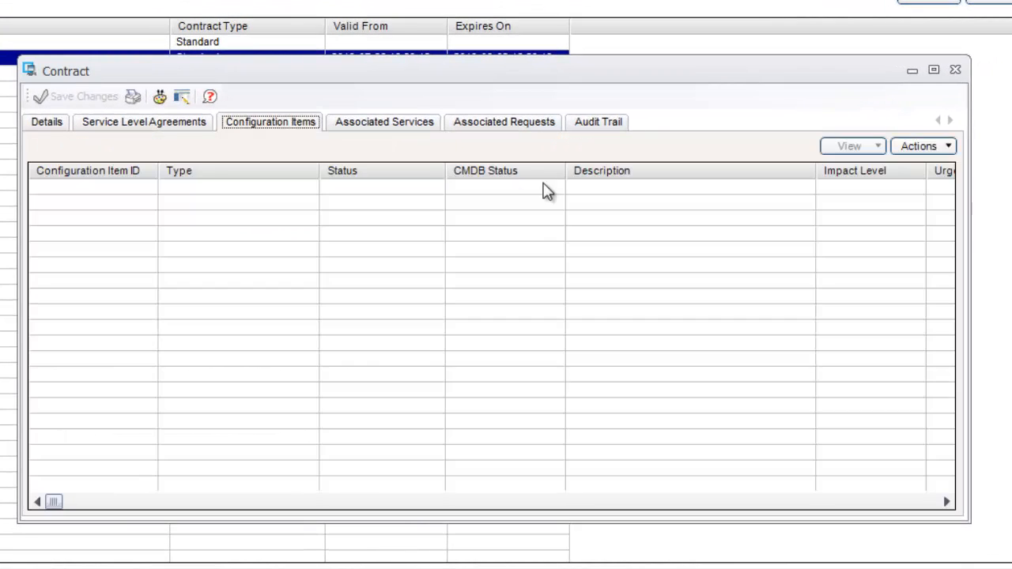
pyautogui.click(918, 146)
pyautogui.click(912, 170)
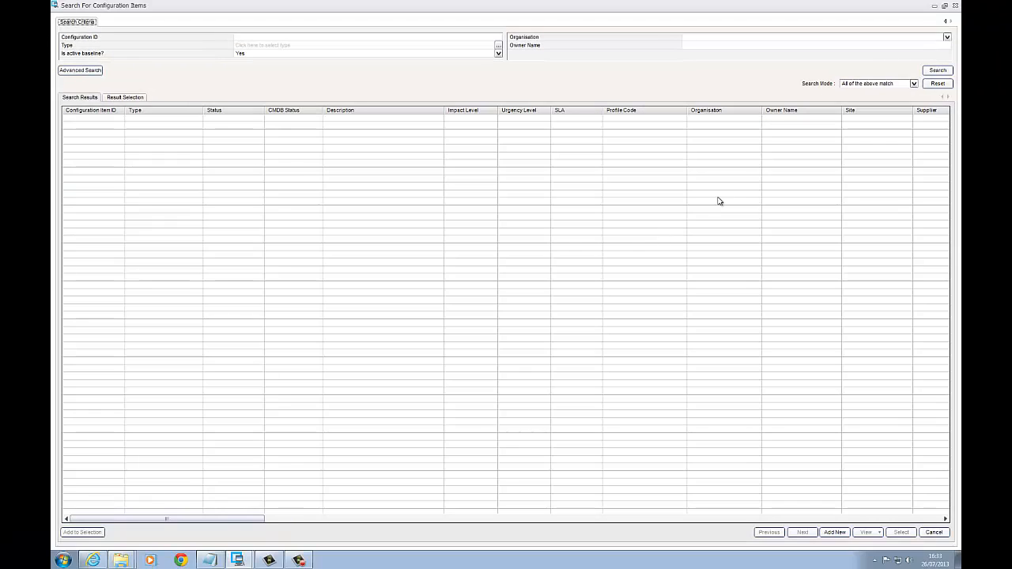
pyautogui.click(936, 70)
pyautogui.click(77, 133)
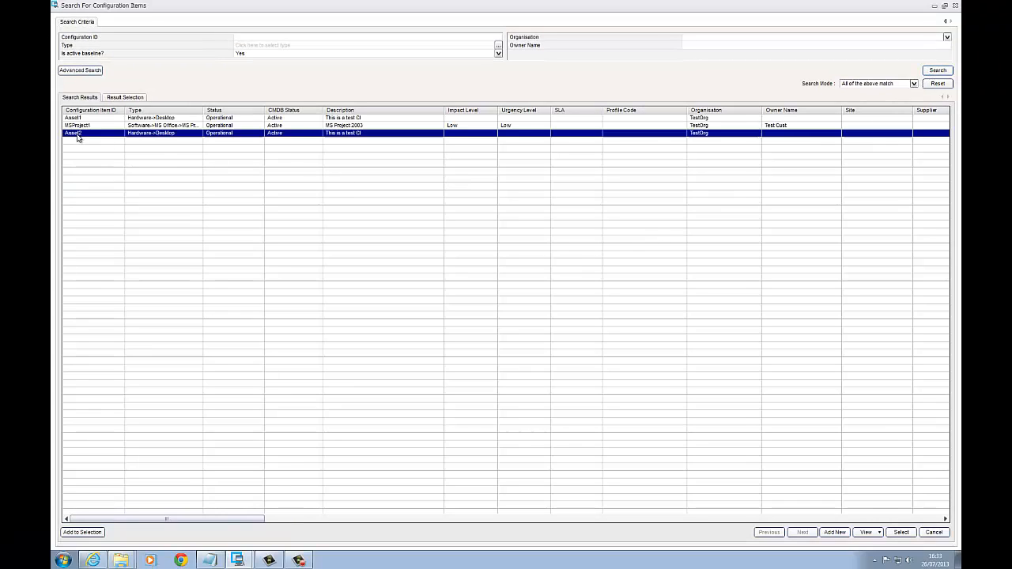
pyautogui.click(902, 532)
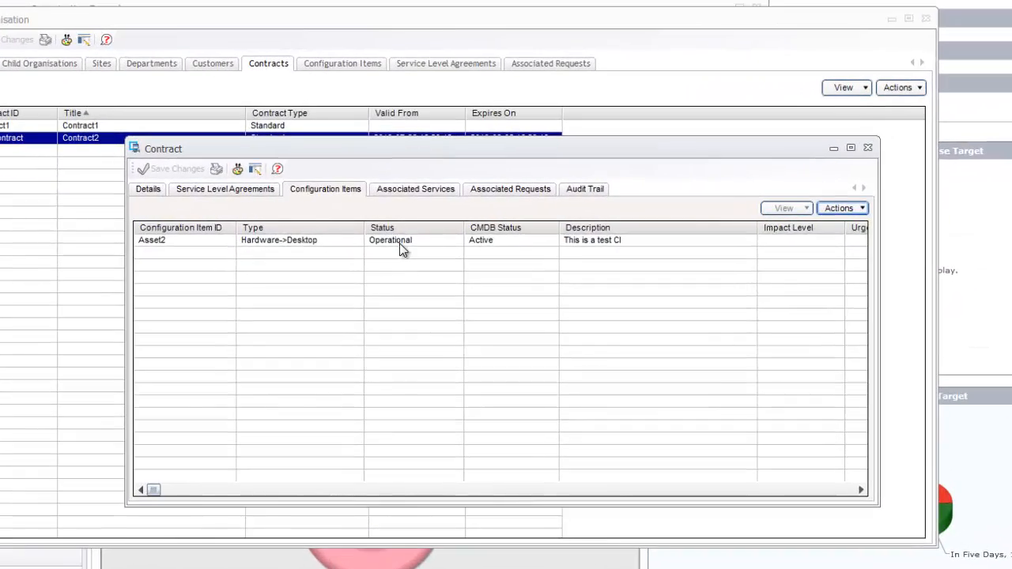
# Step: Reopen Contract2 and examine the Asset2 entry in its pricing summary and breakdown
pyautogui.click(396, 238)
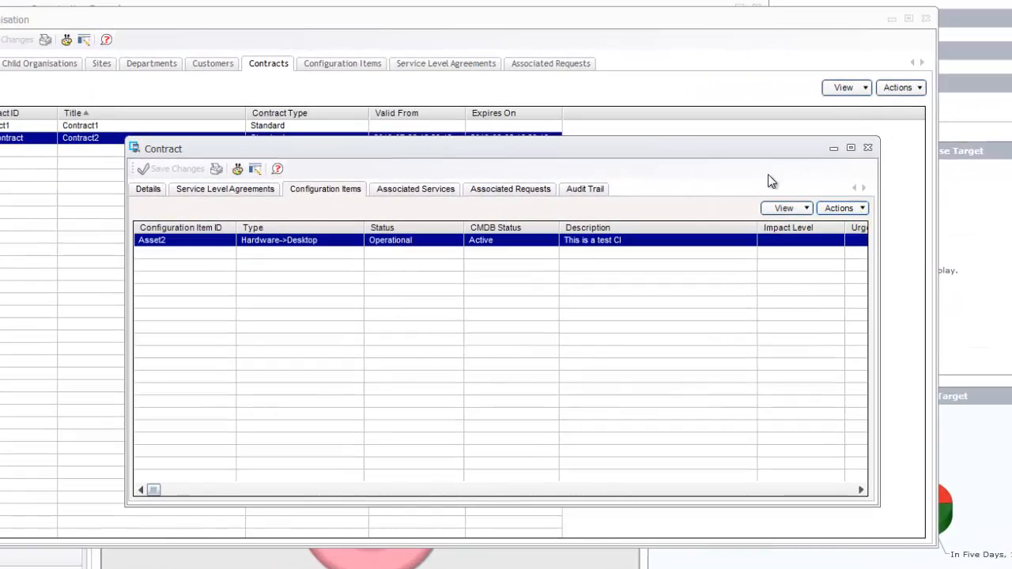
pyautogui.click(867, 149)
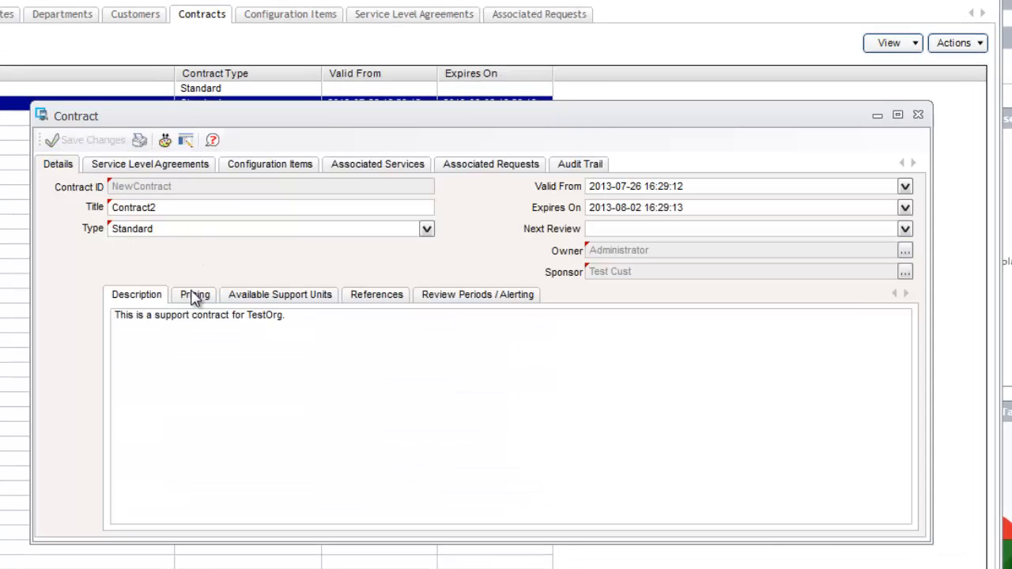
pyautogui.click(218, 300)
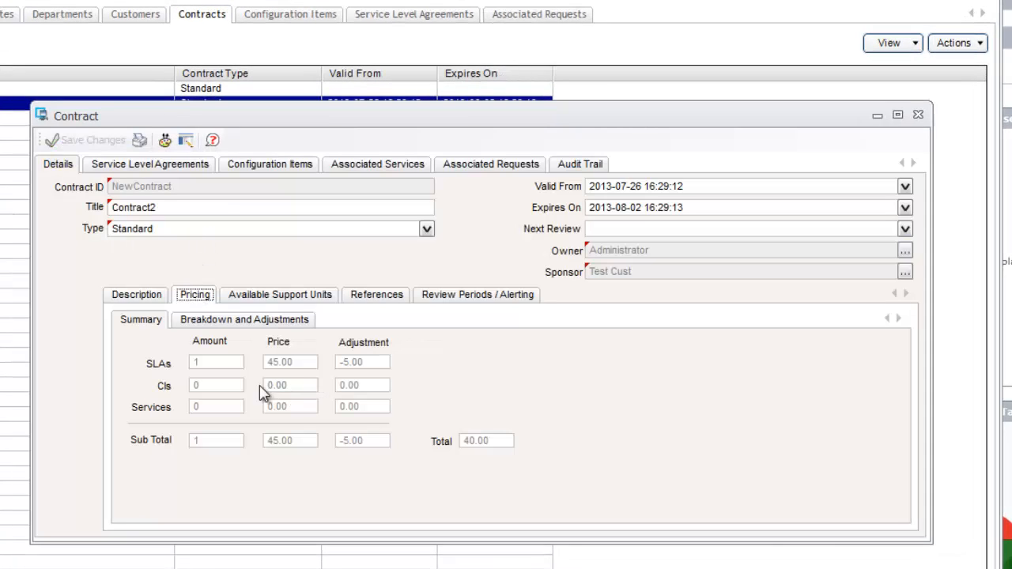
pyautogui.click(259, 320)
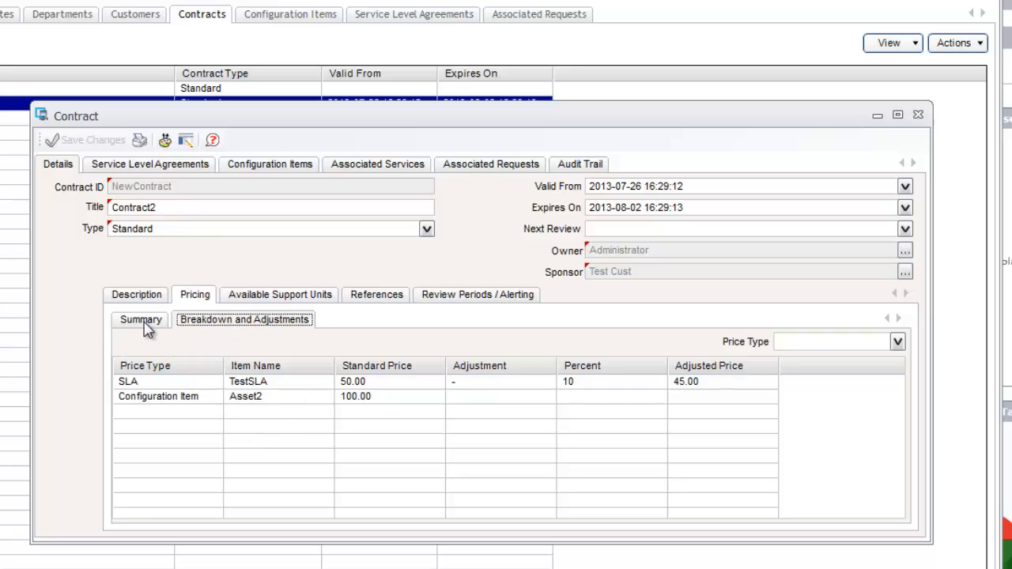
pyautogui.click(167, 399)
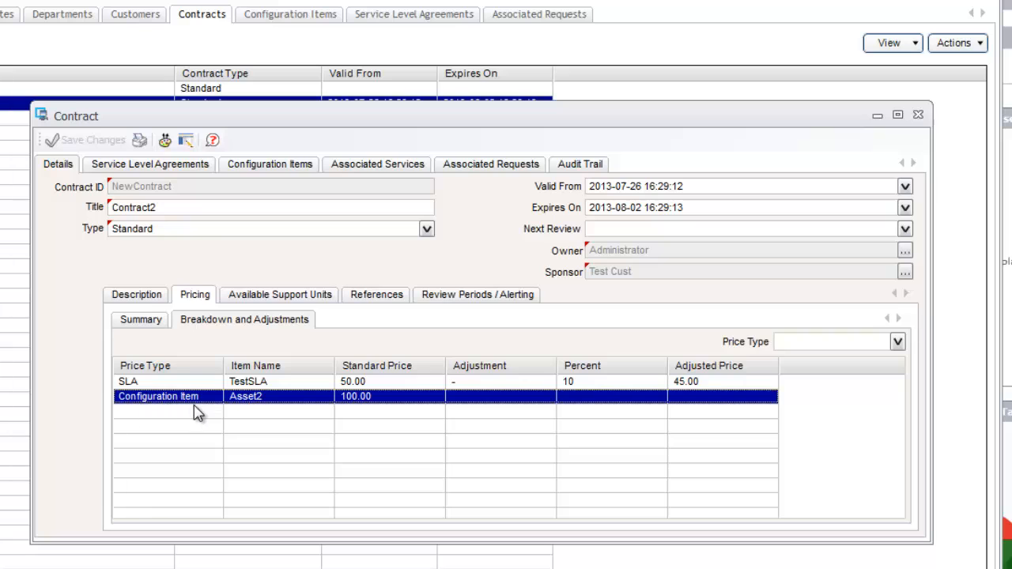
pyautogui.doubleClick(320, 397)
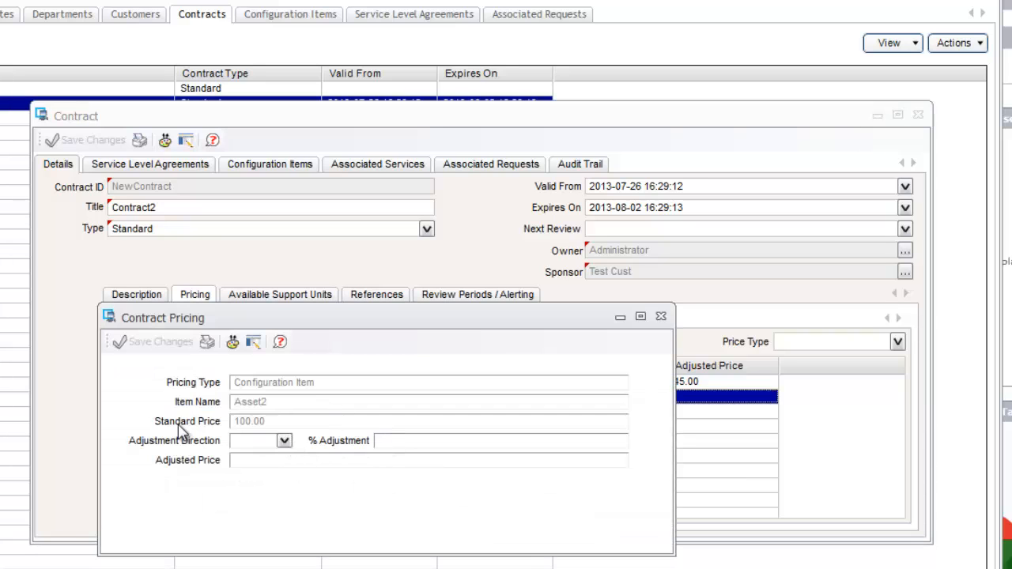
pyautogui.click(661, 316)
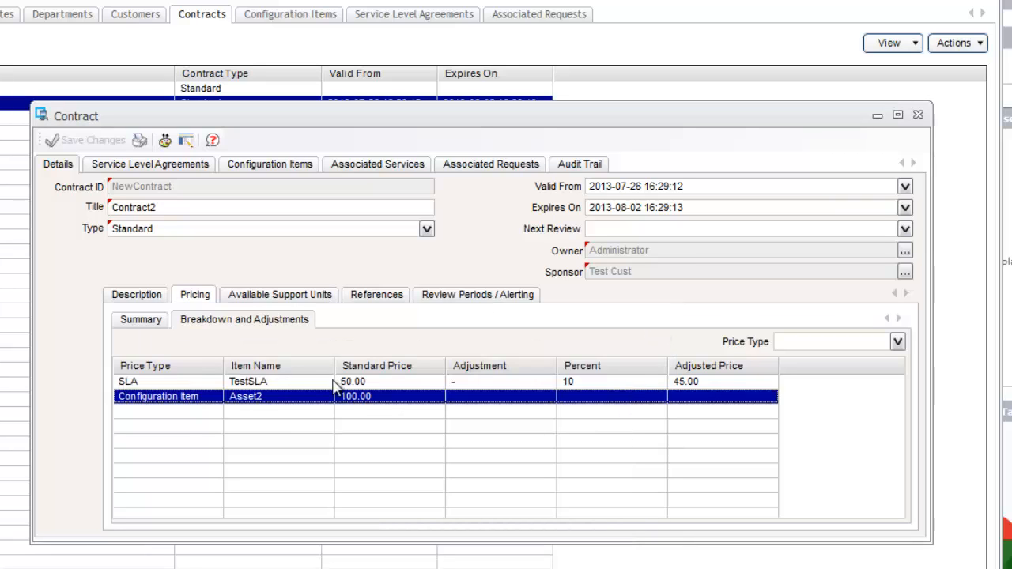
pyautogui.click(142, 320)
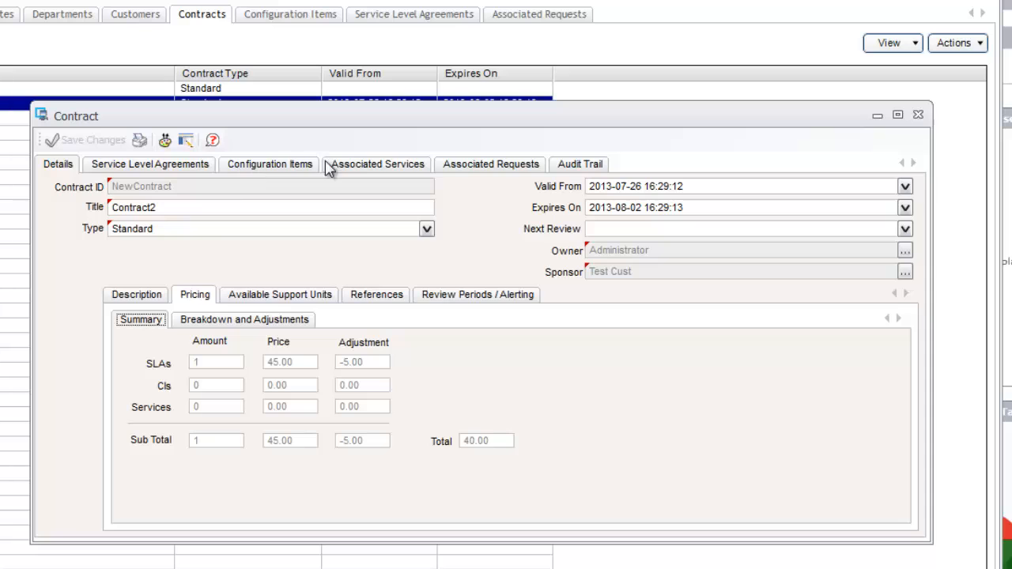
# Step: View Contract2's associated services, and close the contract, organisation and organisation search windows
pyautogui.click(360, 170)
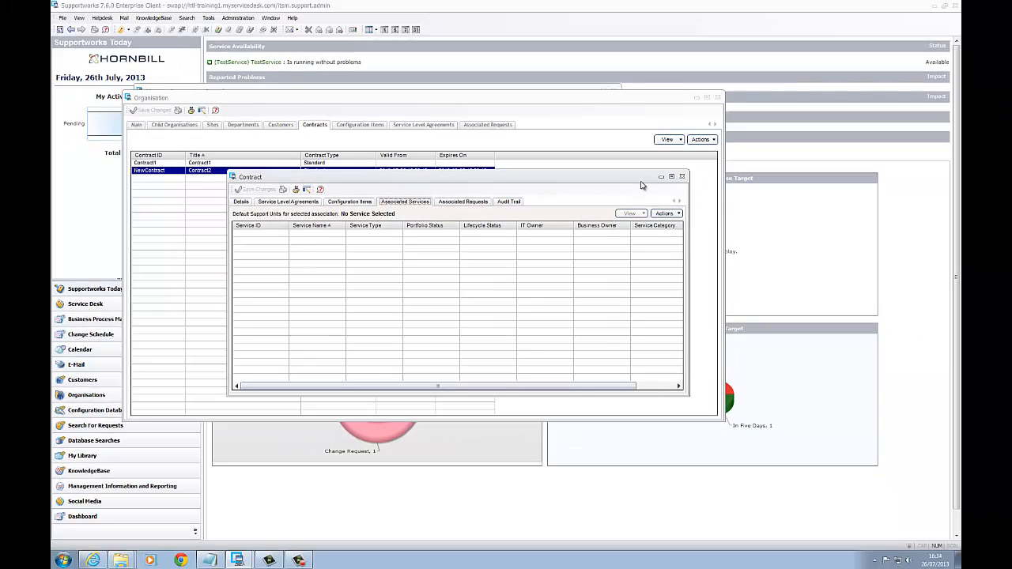
pyautogui.click(681, 177)
pyautogui.click(716, 96)
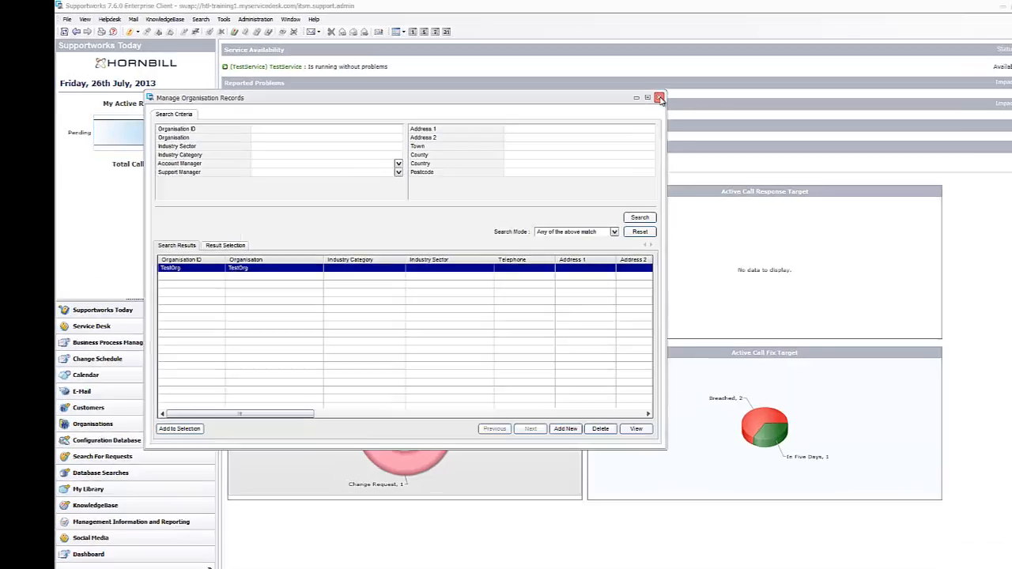
pyautogui.click(613, 90)
# Step: Search the service portfolio for all services, and open and close the AnotherService record
pyautogui.click(63, 17)
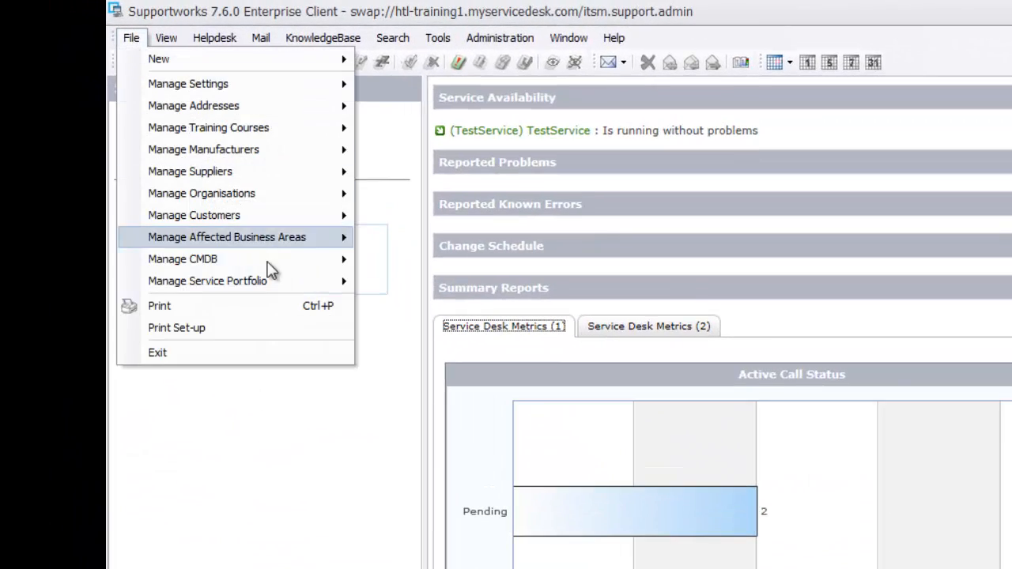
pyautogui.moveTo(272, 283)
pyautogui.click(274, 199)
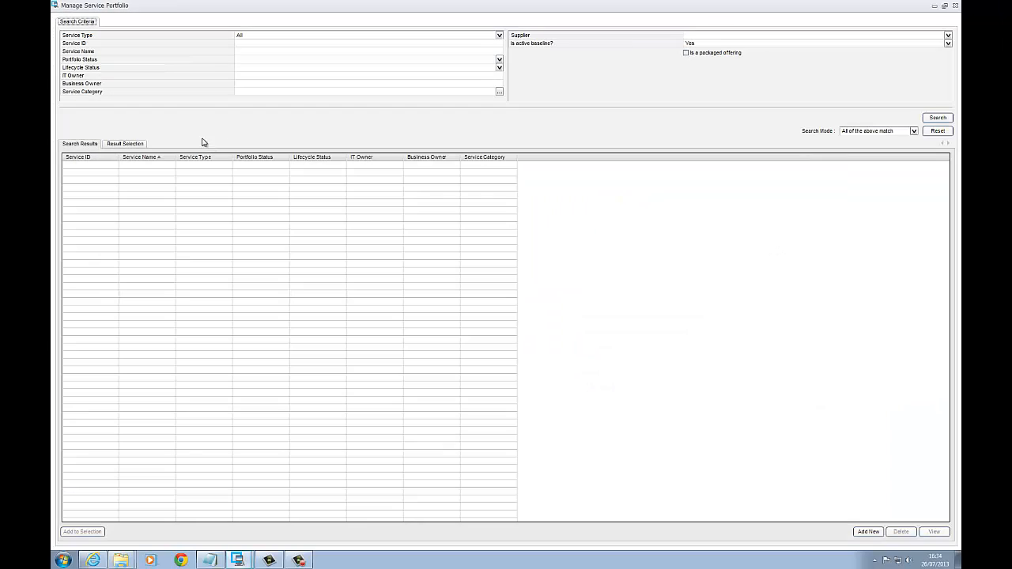
pyautogui.click(936, 117)
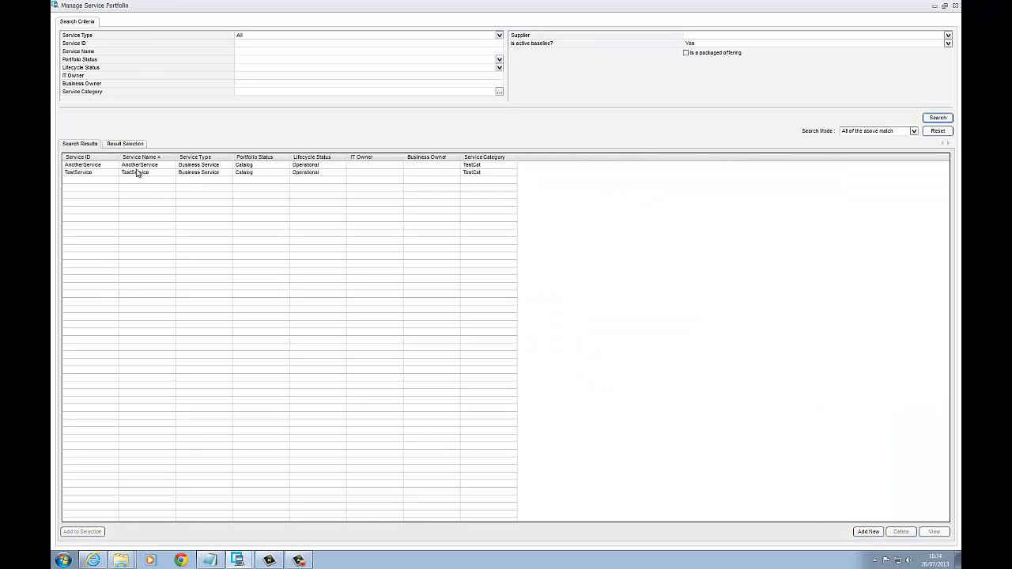
pyautogui.click(132, 165)
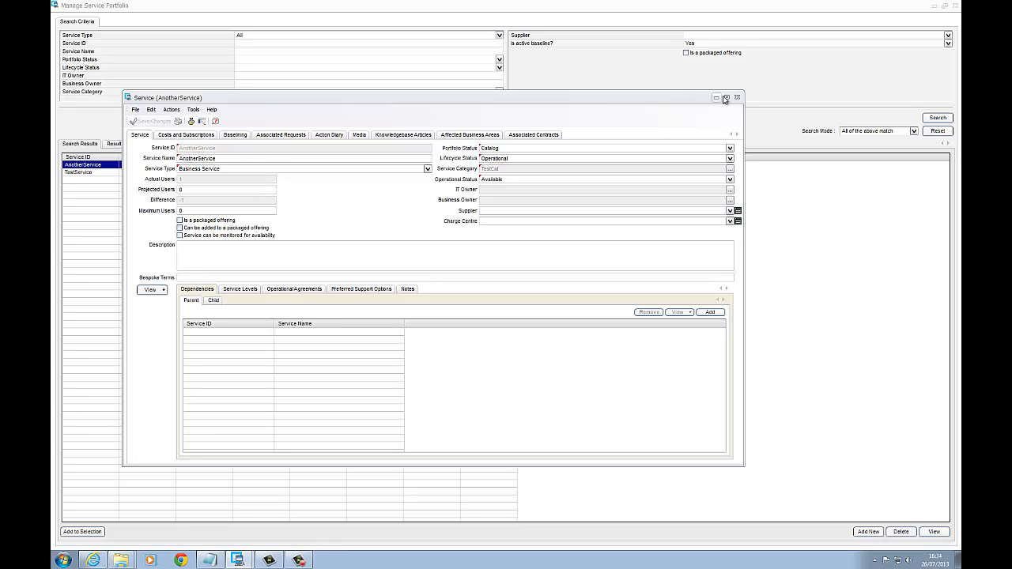
pyautogui.click(737, 98)
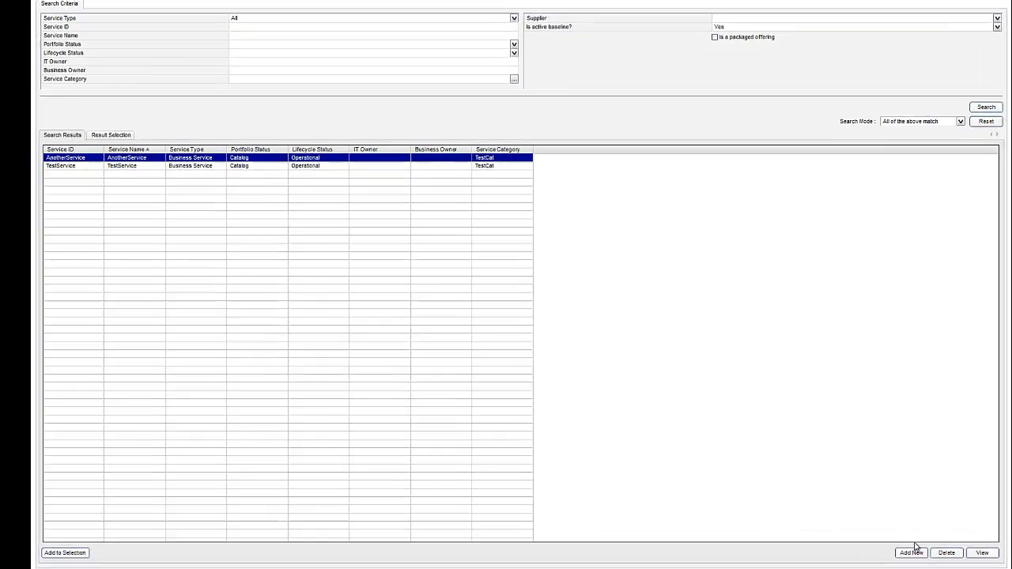
# Step: Start a new business service record with NewService as its service ID and name
pyautogui.click(910, 552)
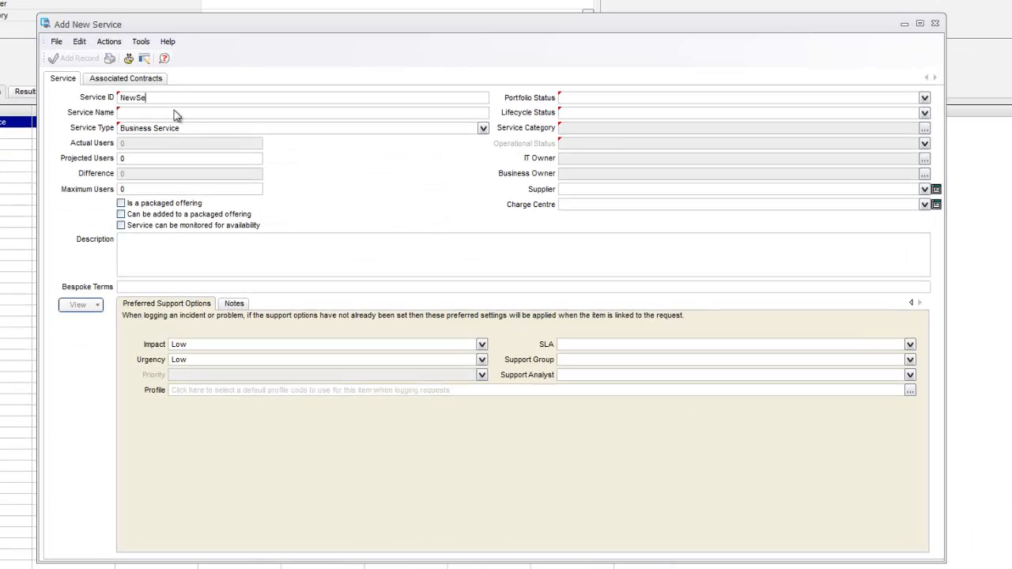
pyautogui.write('NewService')
pyautogui.press('Tab')
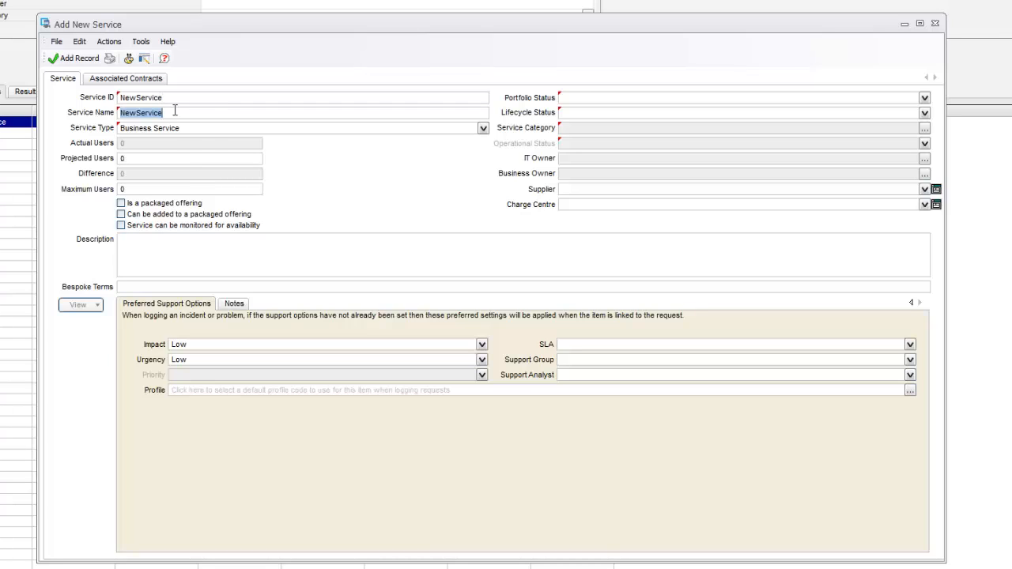
pyautogui.click(215, 258)
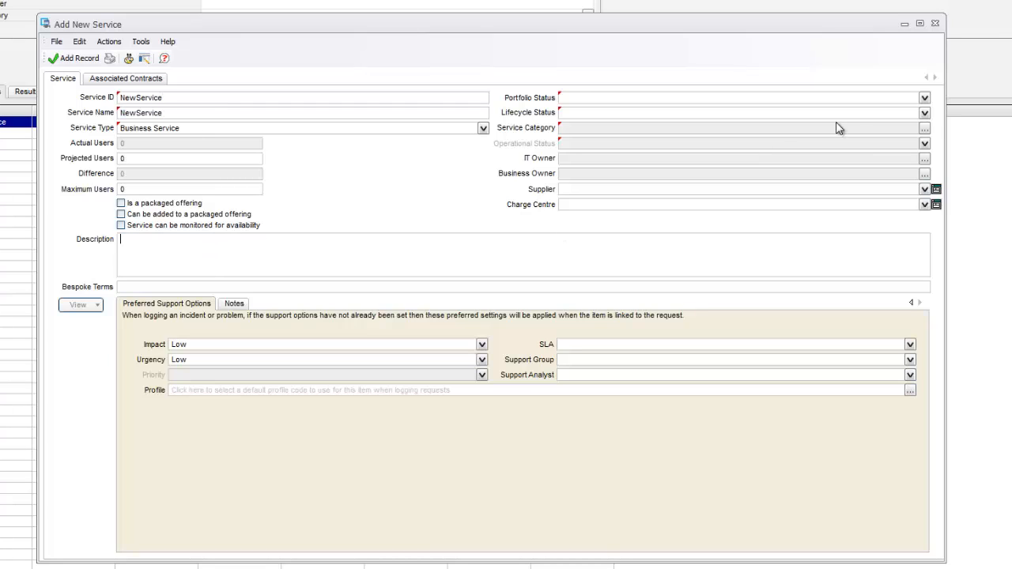
# Step: Set the new service's portfolio status to Catalog and its lifecycle status to Operational
pyautogui.click(924, 97)
pyautogui.click(633, 123)
pyautogui.click(922, 113)
pyautogui.click(637, 134)
# Step: Assign the TestCat top-level service category, set the operational status to Available, and add the NewService record
pyautogui.click(924, 127)
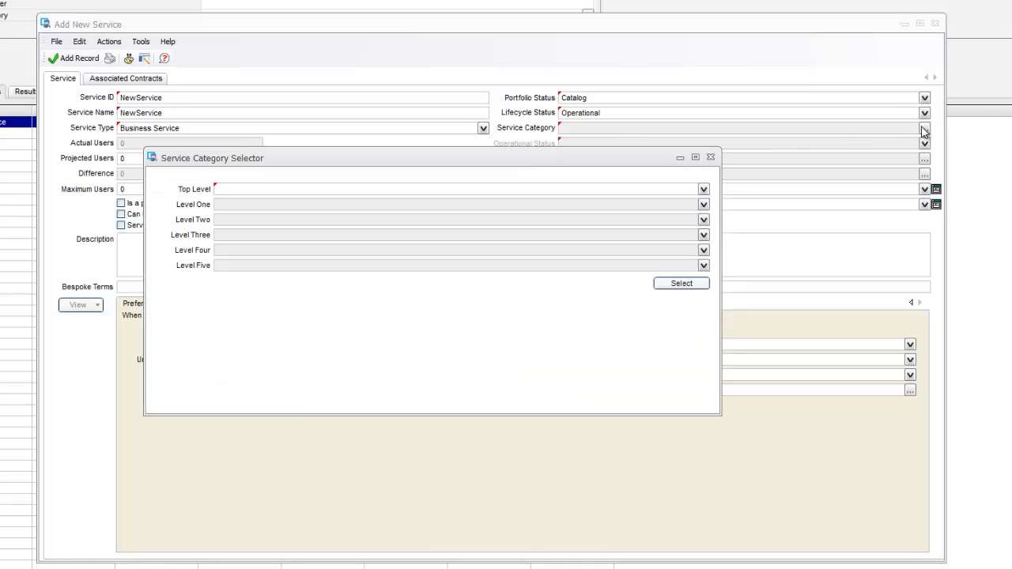
pyautogui.click(702, 189)
pyautogui.click(289, 201)
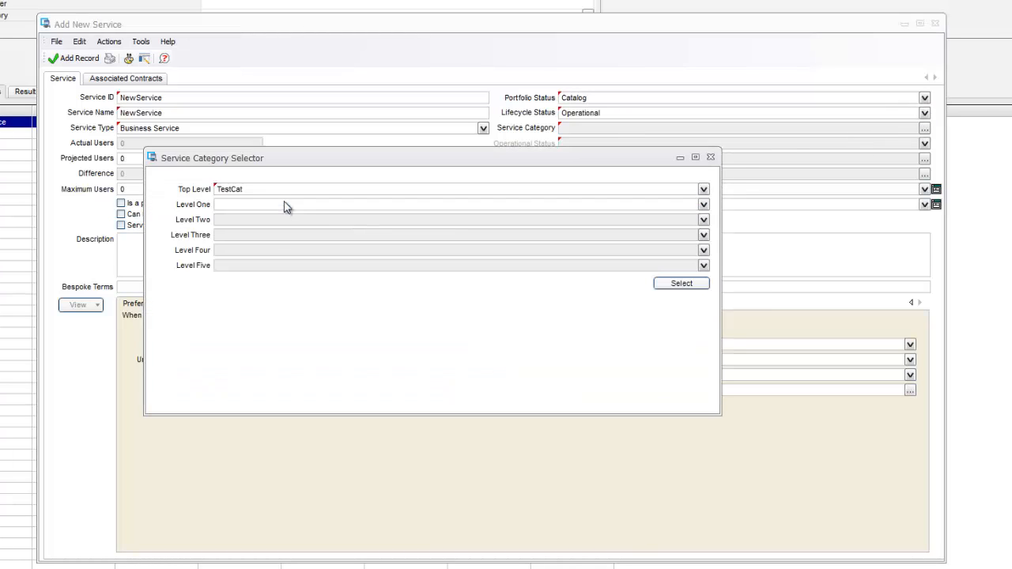
pyautogui.click(680, 283)
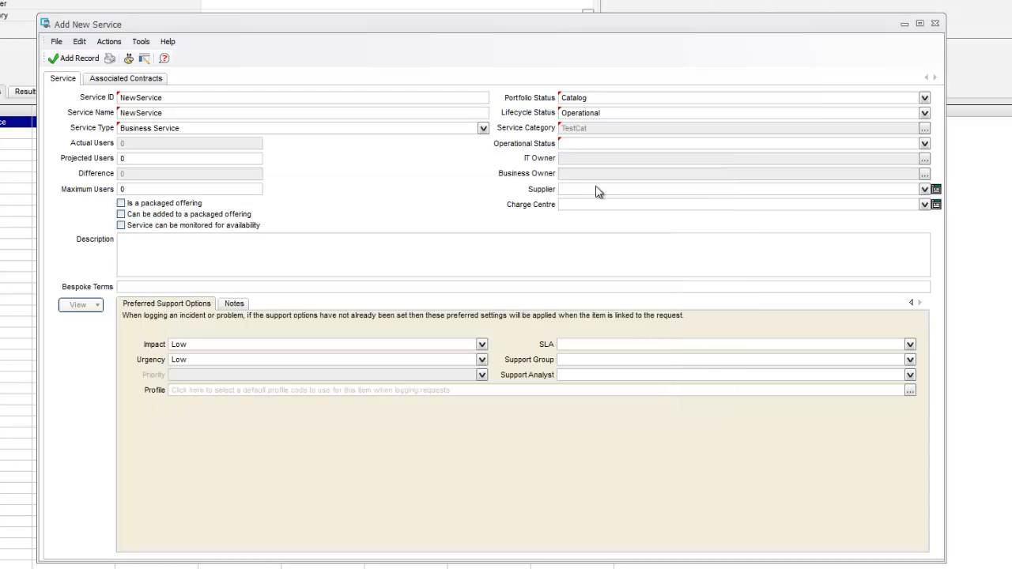
pyautogui.click(640, 143)
pyautogui.click(640, 154)
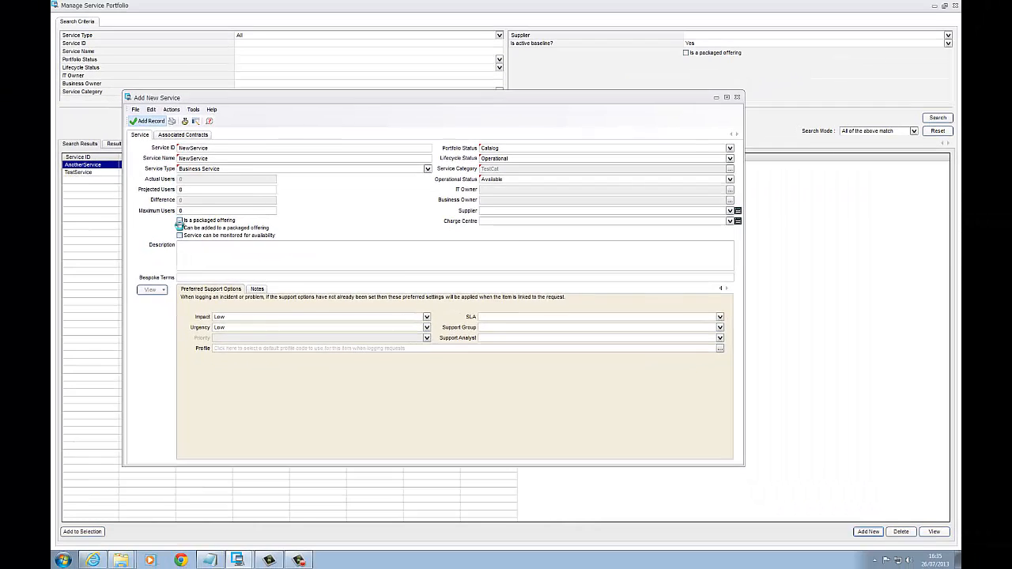
pyautogui.click(76, 60)
# Step: Open the NewService record and add TestSLA as an available service level
pyautogui.doubleClick(80, 171)
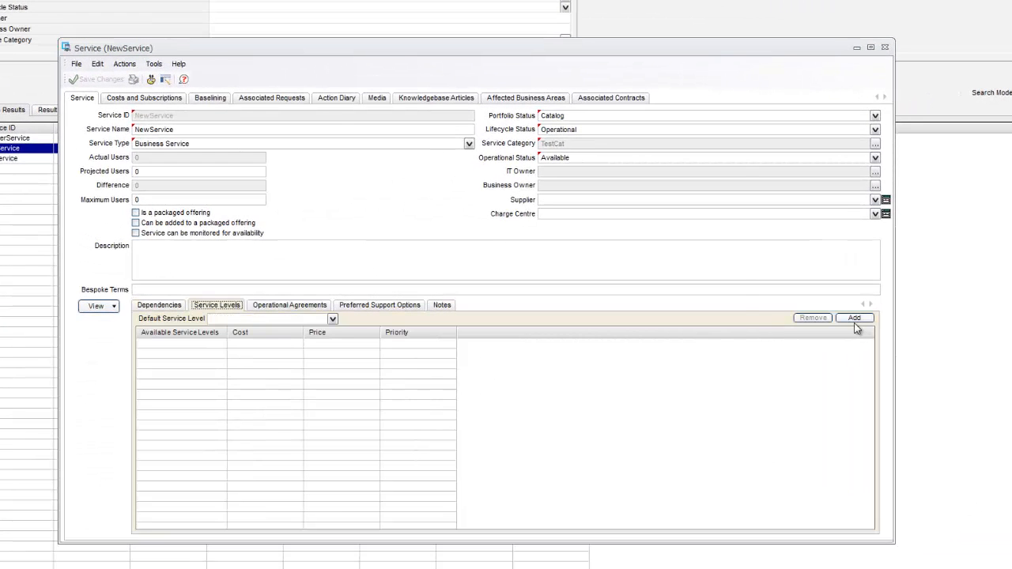
pyautogui.click(854, 317)
pyautogui.click(698, 211)
pyautogui.click(303, 226)
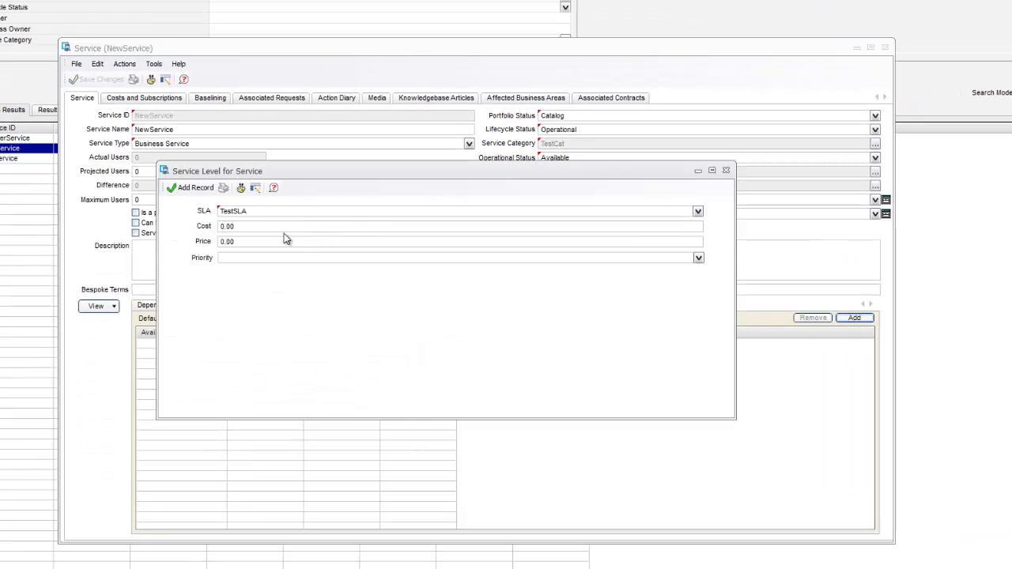
pyautogui.click(190, 188)
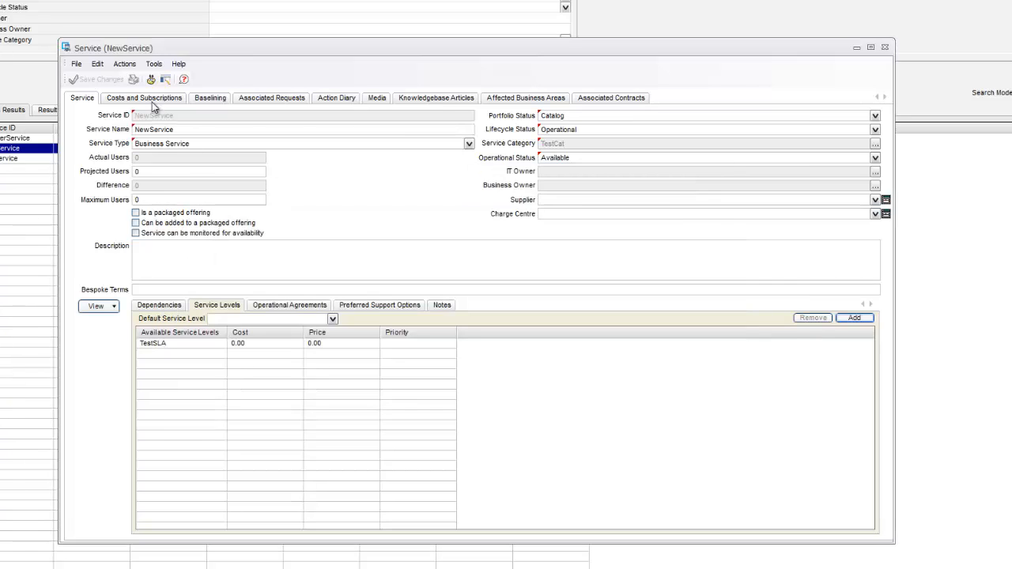
# Step: Start an organisation subscription for NewService and choose TestOrg as the subscriber from an organisation search
pyautogui.click(152, 101)
pyautogui.click(138, 116)
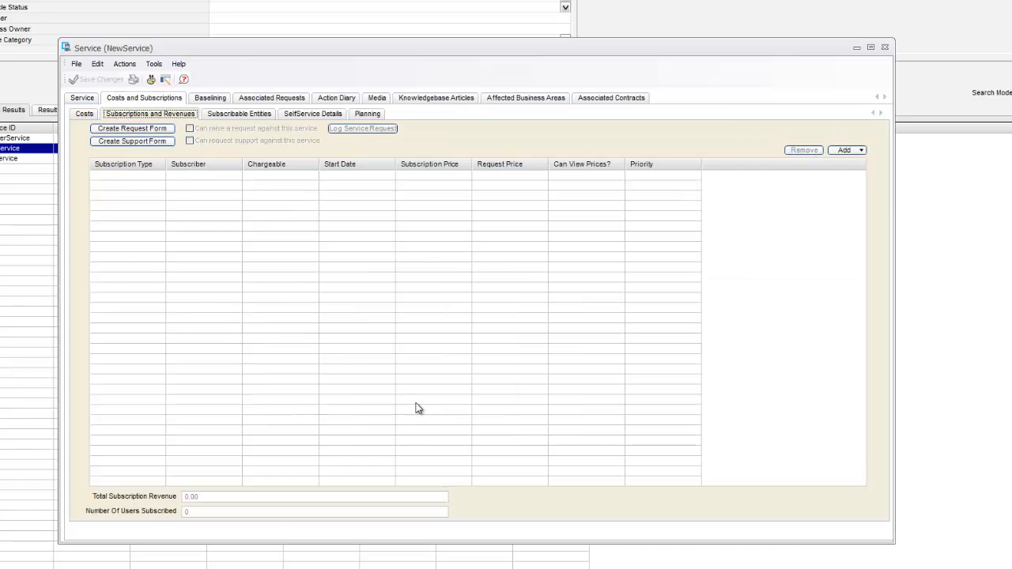
pyautogui.click(860, 151)
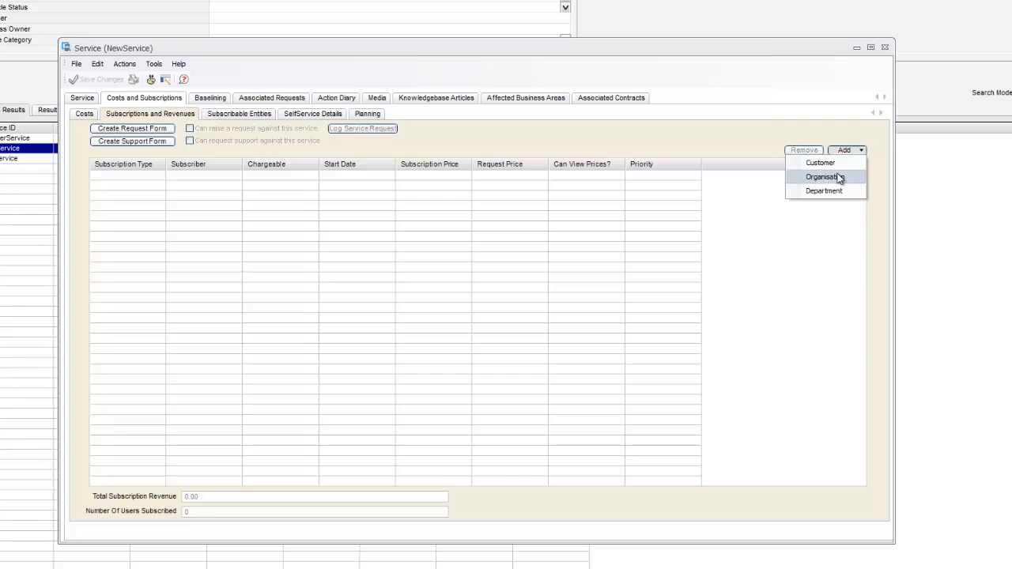
pyautogui.click(840, 177)
pyautogui.click(730, 320)
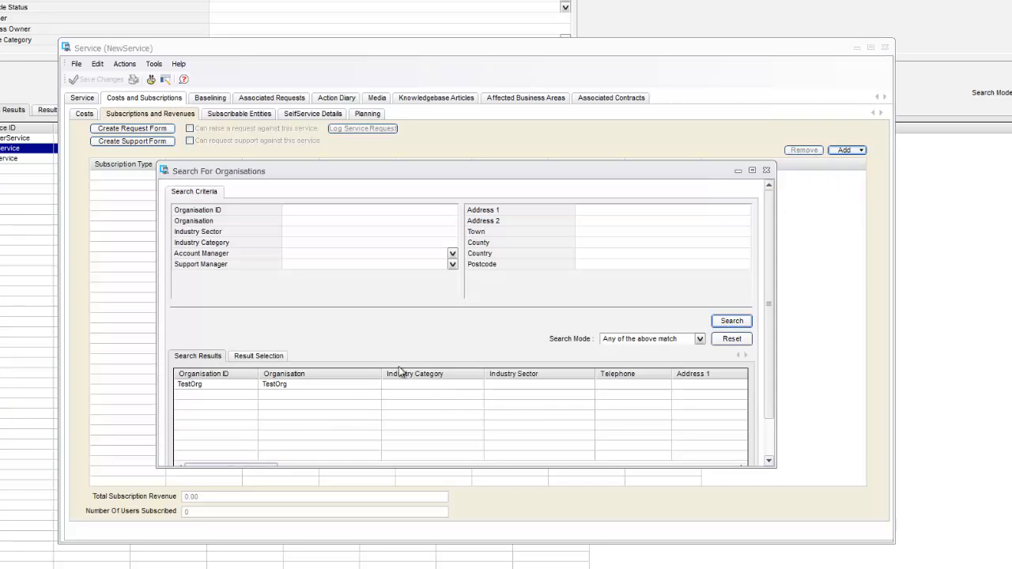
pyautogui.click(316, 386)
pyautogui.moveTo(771, 296); pyautogui.dragTo(763, 334)
pyautogui.click(682, 441)
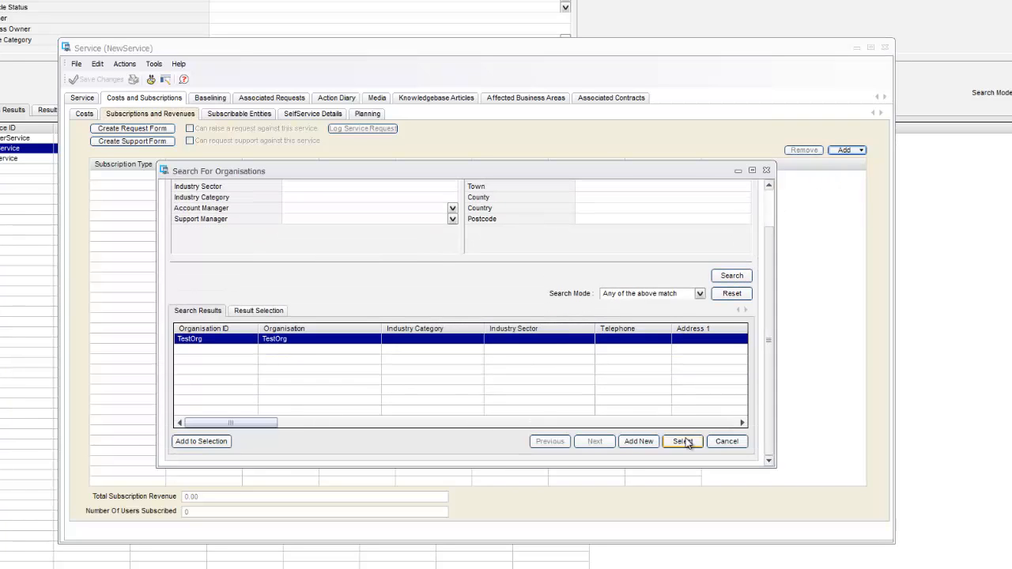
# Step: Apply TestOrg's subscription with a start date of 26 July 2013, a subscription price of 200 and the TestSLA service level
pyautogui.click(701, 192)
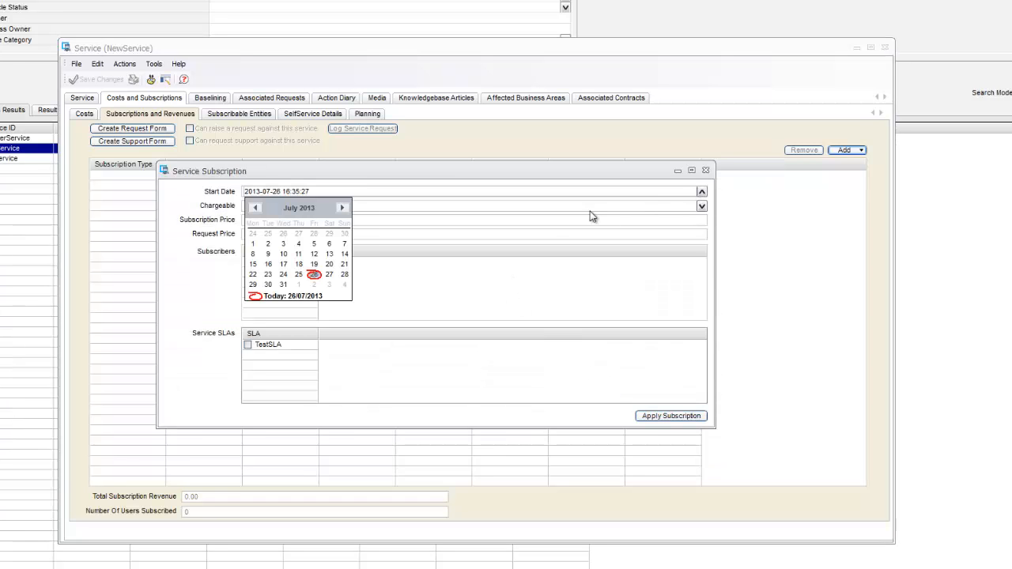
pyautogui.click(316, 274)
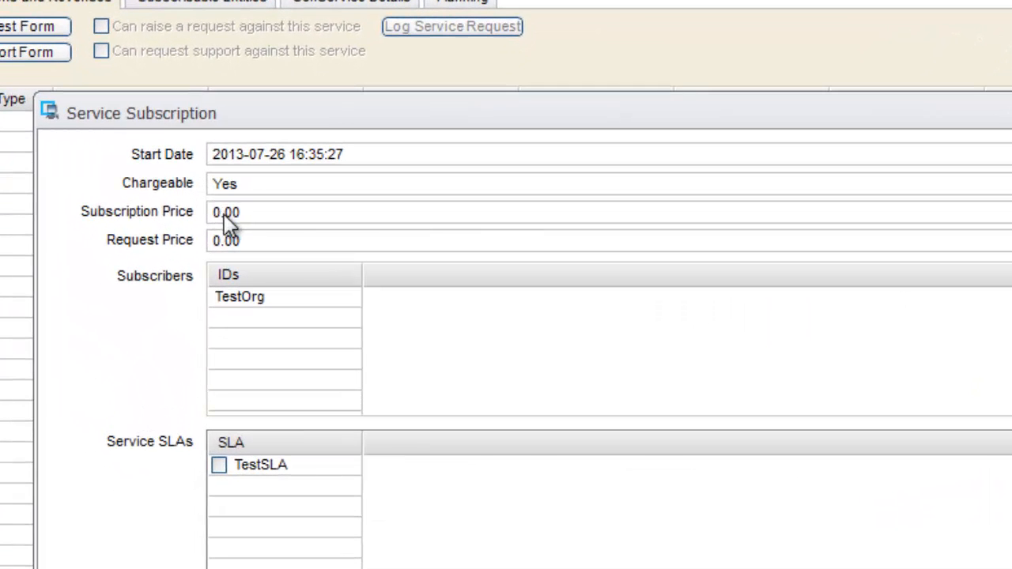
pyautogui.doubleClick(234, 215)
pyautogui.click(232, 215)
pyautogui.press('BackSpace')
pyautogui.write('200')
pyautogui.click(219, 465)
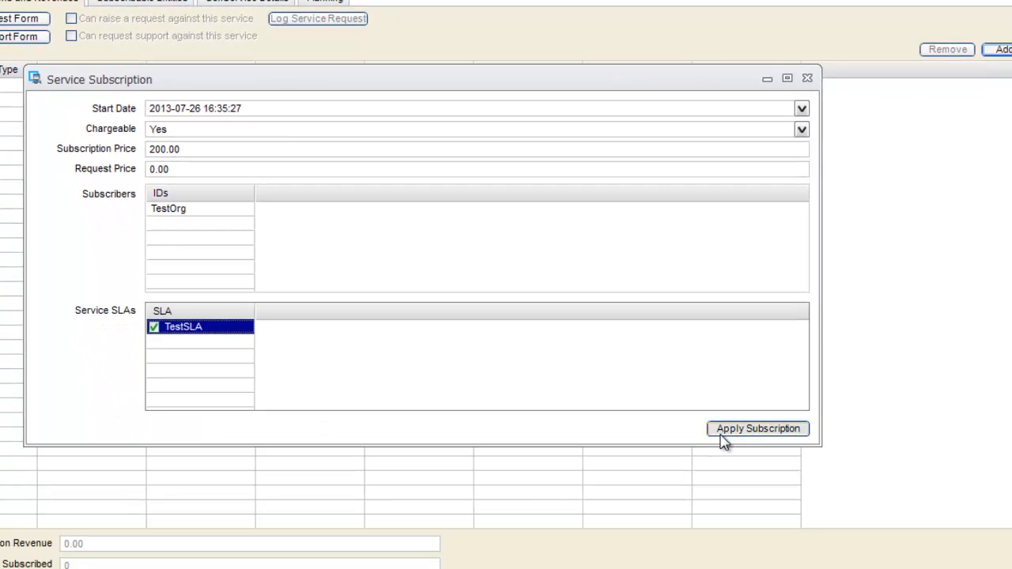
pyautogui.click(721, 434)
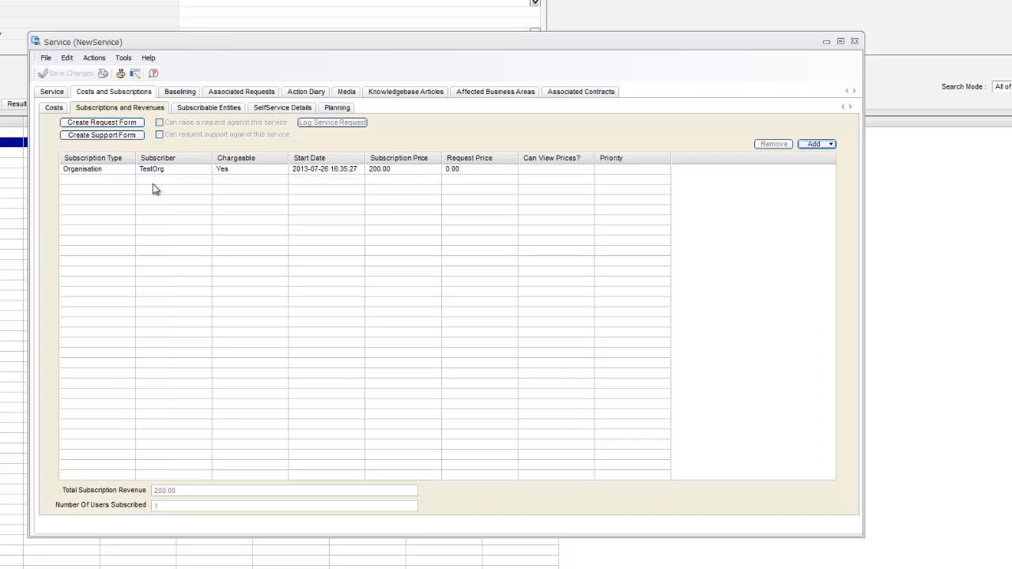
# Step: Select TestOrg's subscription entry, and close the NewService record and the service portfolio window
pyautogui.click(133, 169)
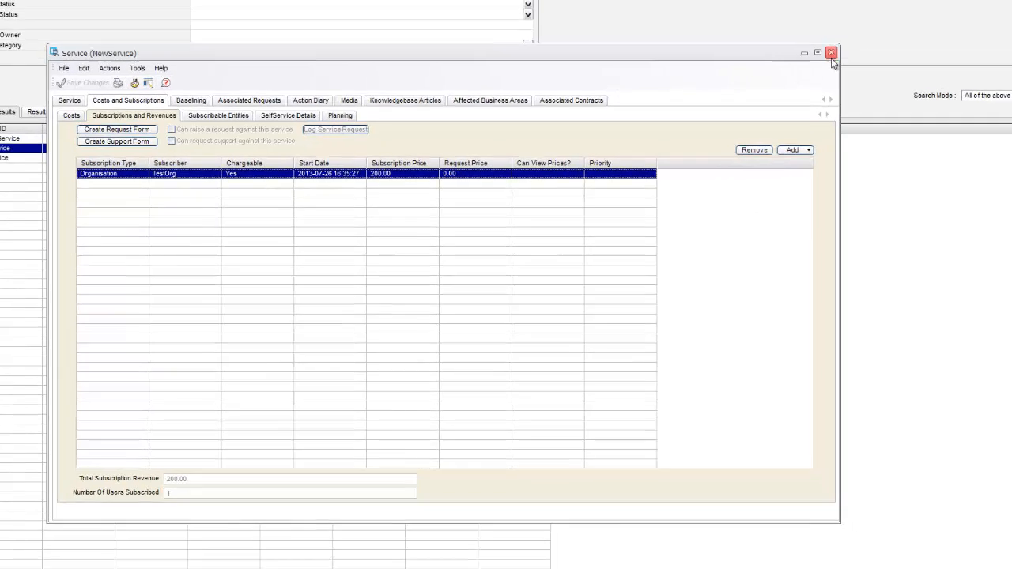
pyautogui.click(854, 41)
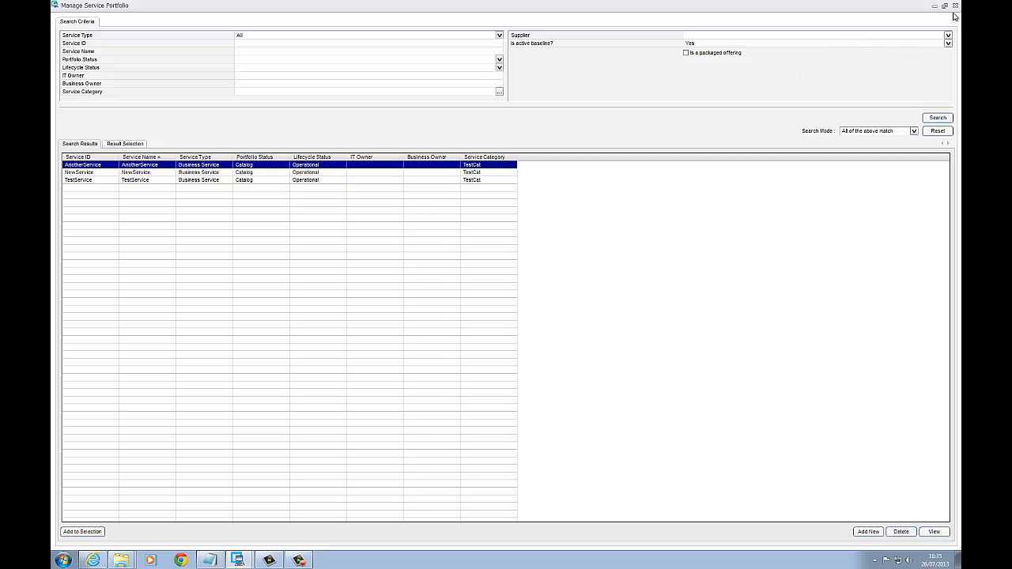
pyautogui.click(954, 5)
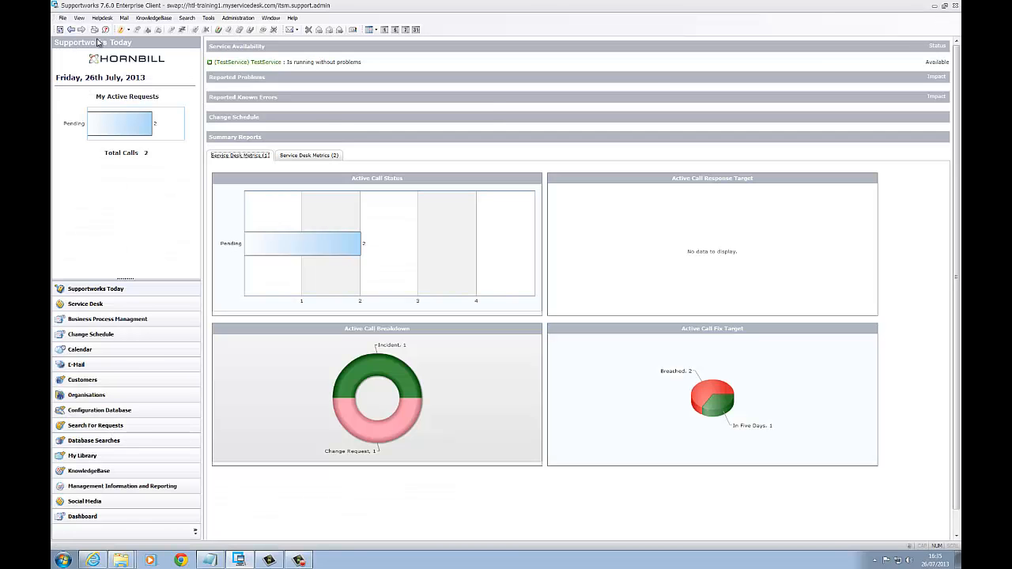
# Step: Search the organisation records, open TestOrg, and open Contract2 from its contracts
pyautogui.click(62, 17)
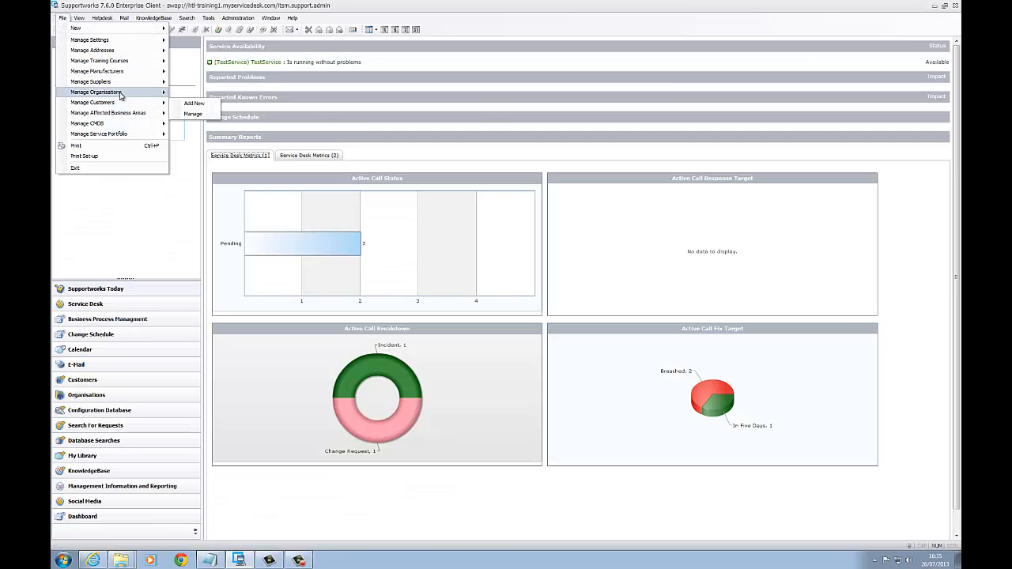
pyautogui.moveTo(120, 103)
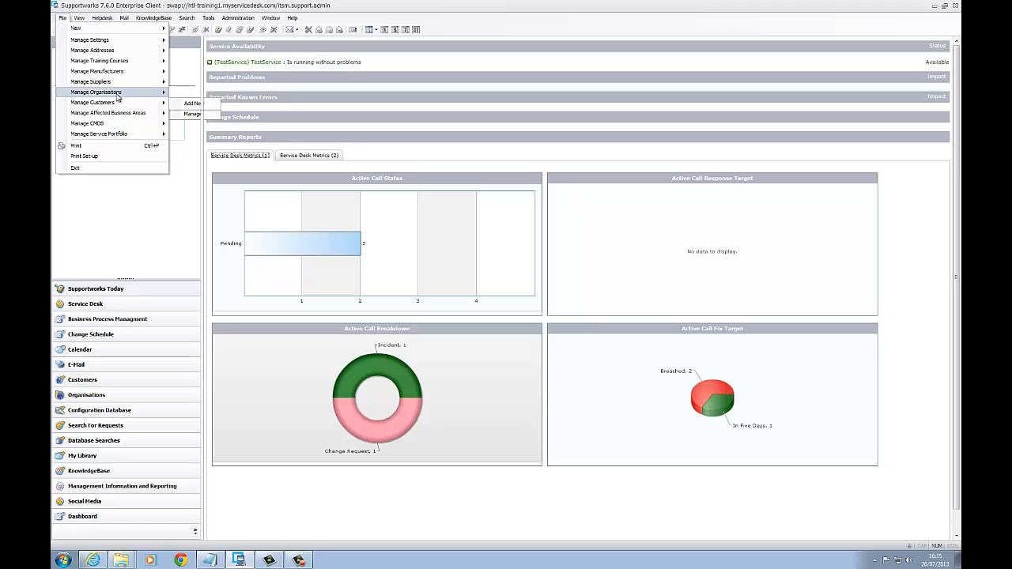
pyautogui.click(192, 104)
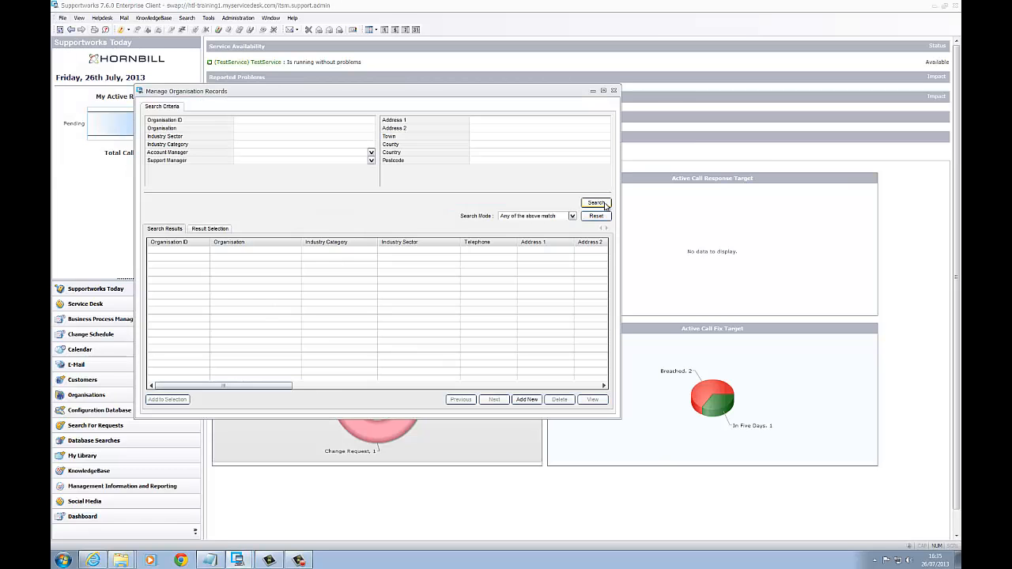
pyautogui.click(595, 202)
pyautogui.doubleClick(248, 251)
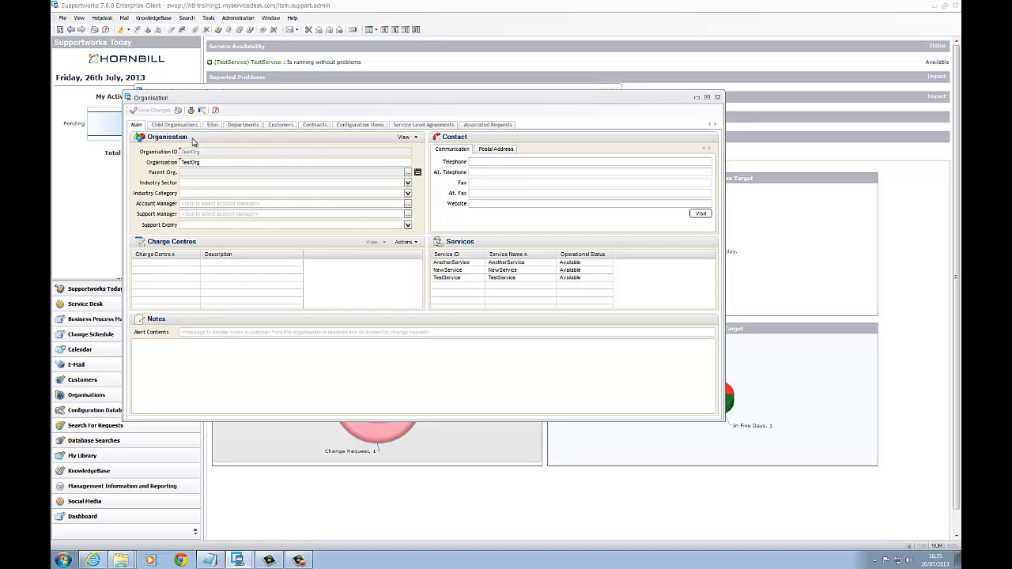
pyautogui.click(305, 127)
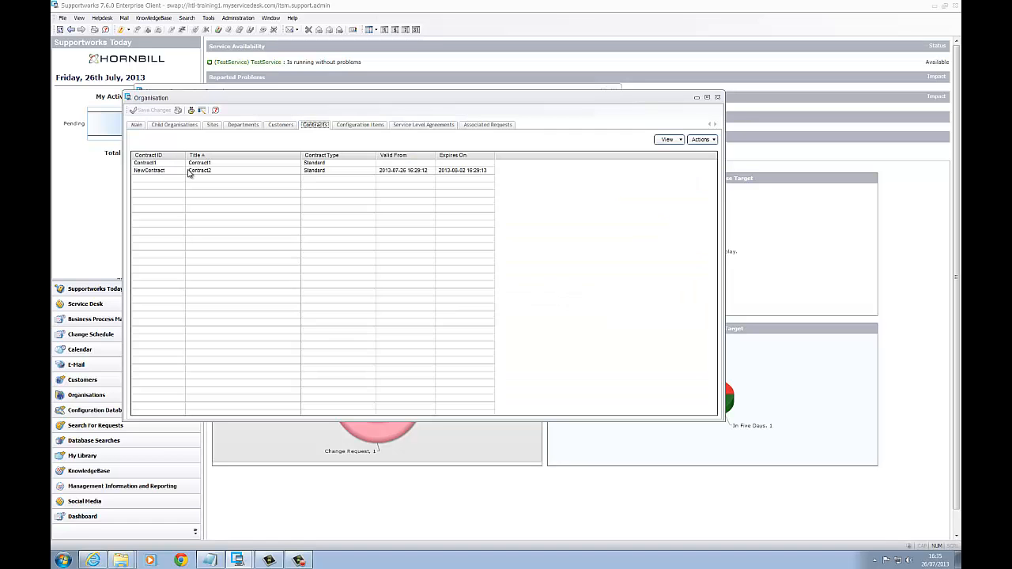
pyautogui.doubleClick(190, 171)
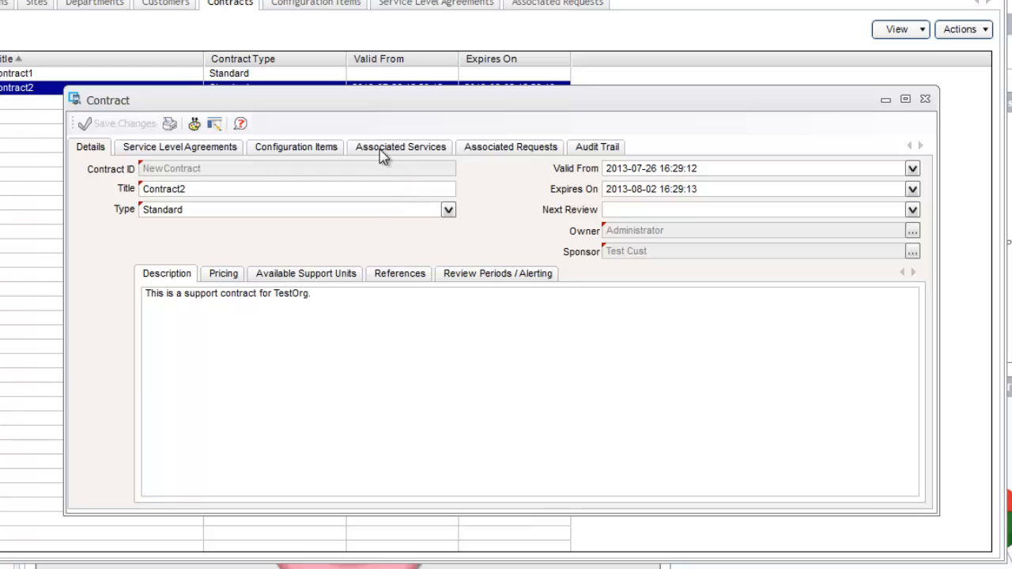
# Step: Start associating a service with Contract2, enlarge the service search window and search for supported services
pyautogui.click(382, 153)
pyautogui.click(892, 170)
pyautogui.click(881, 190)
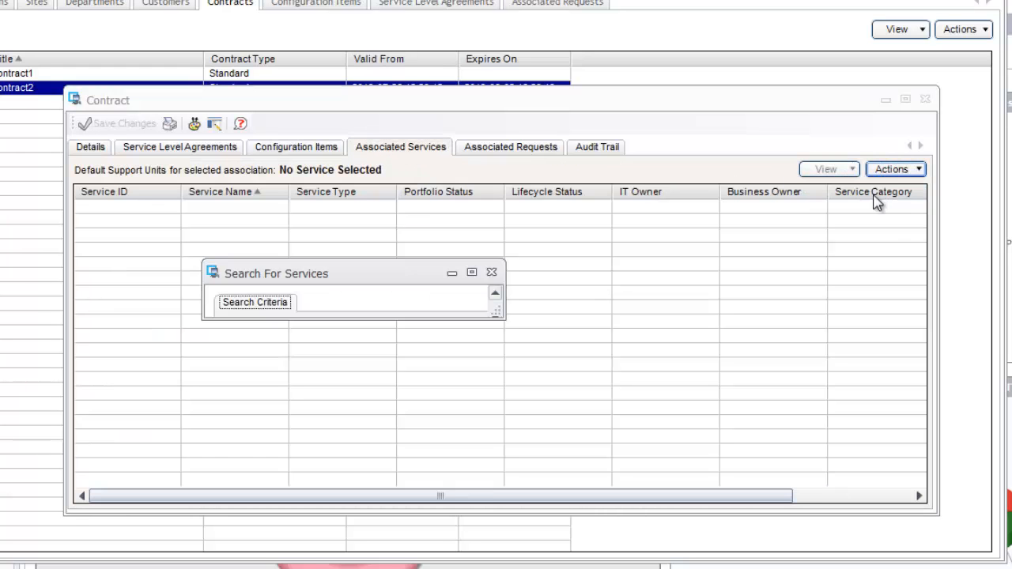
pyautogui.moveTo(393, 264); pyautogui.dragTo(373, 147)
pyautogui.moveTo(490, 188); pyautogui.dragTo(836, 491)
pyautogui.click(778, 370)
pyautogui.moveTo(826, 371); pyautogui.dragTo(838, 449)
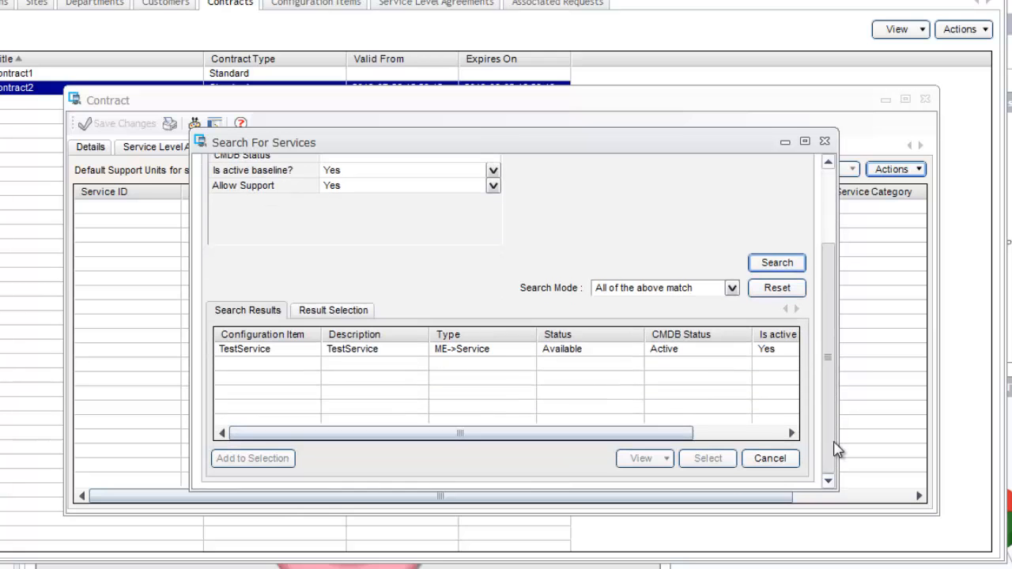
# Step: Associate TestService with Contract2 and close the association window after checking its default support units
pyautogui.click(494, 349)
pyautogui.click(708, 458)
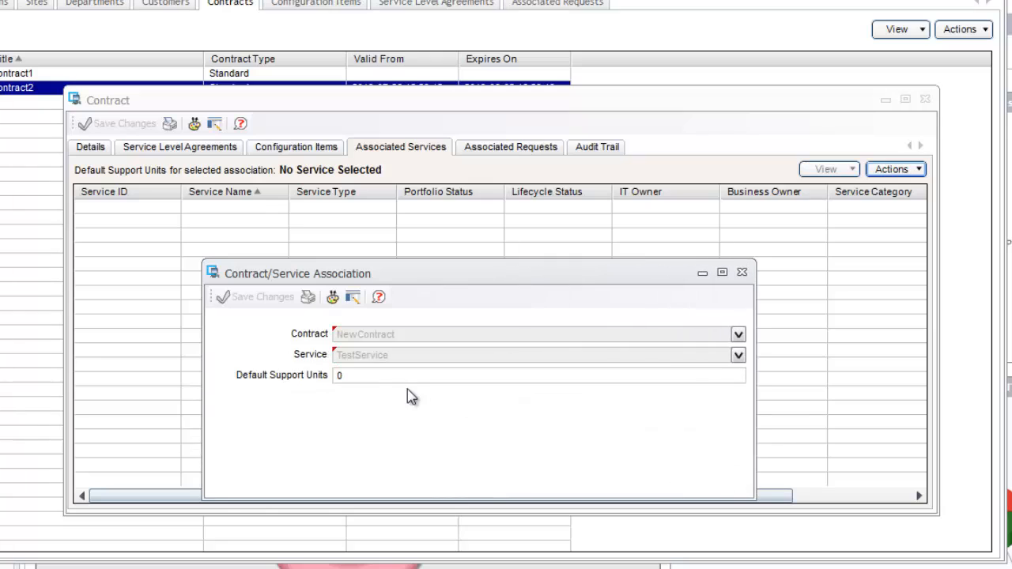
pyautogui.doubleClick(362, 377)
pyautogui.moveTo(363, 373); pyautogui.dragTo(312, 377)
pyautogui.click(366, 419)
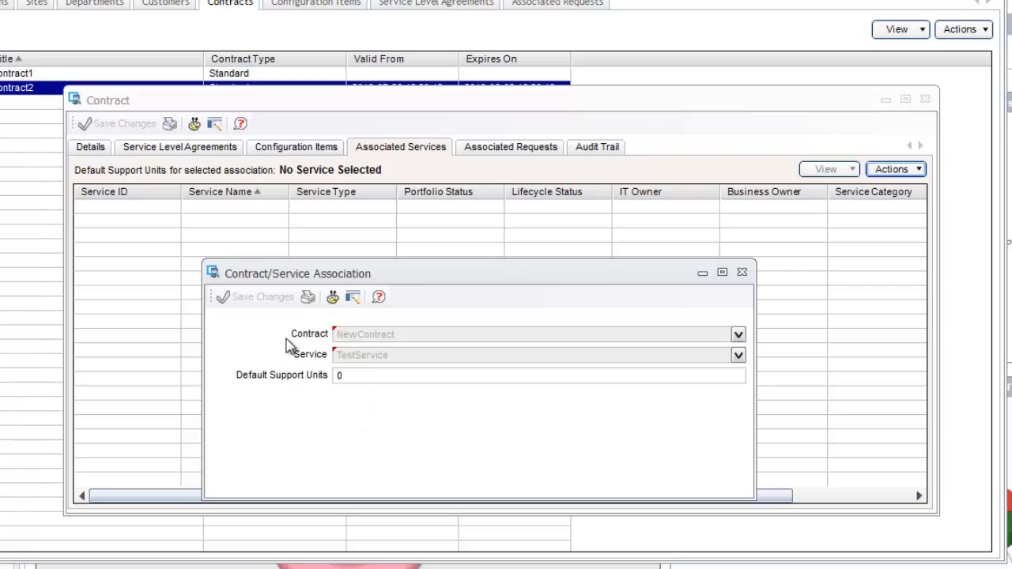
pyautogui.click(741, 272)
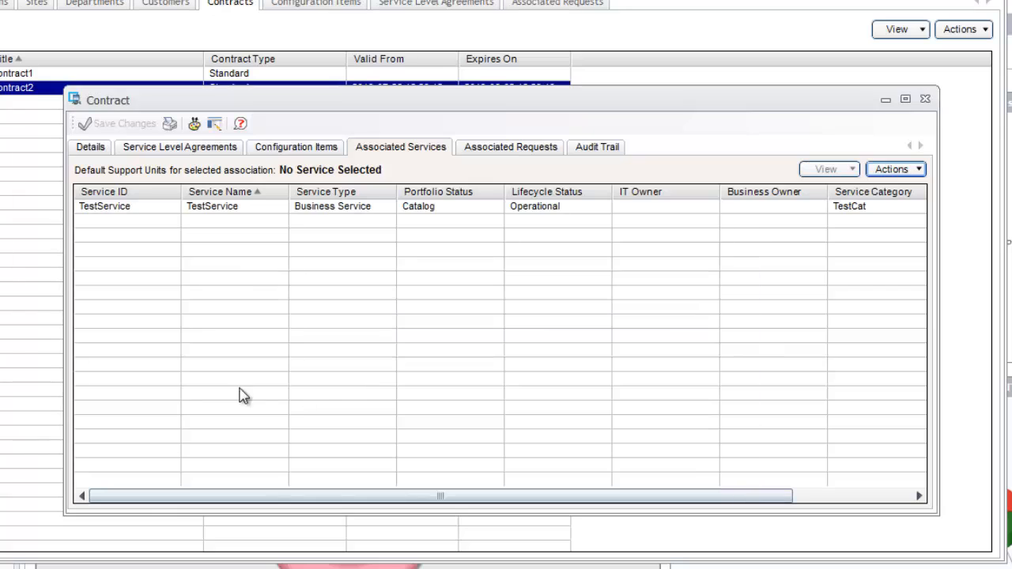
# Step: Close and reopen Contract2, and examine its pricing summary and the TestService entry in the price breakdown
pyautogui.click(200, 207)
pyautogui.click(924, 99)
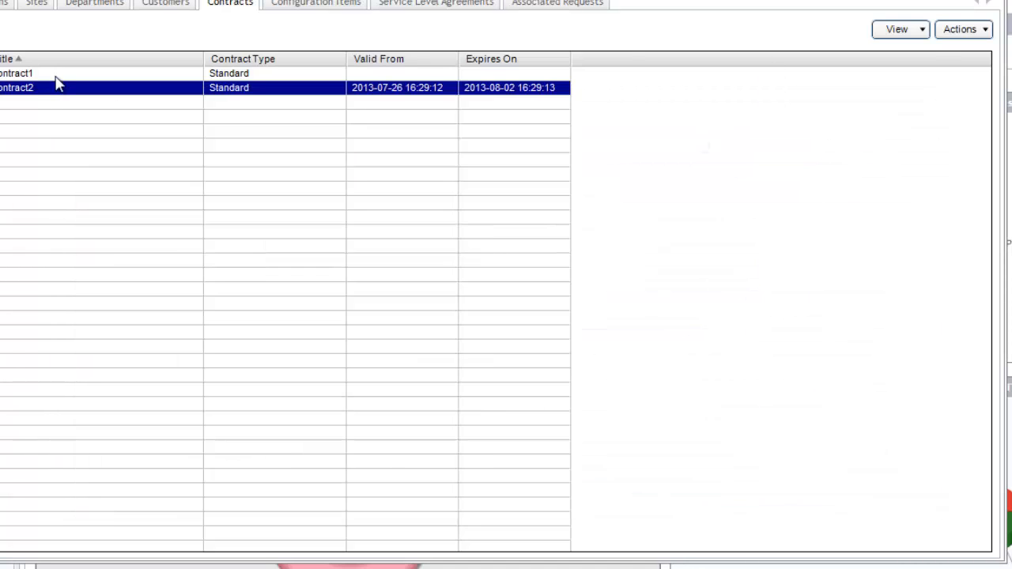
pyautogui.doubleClick(169, 253)
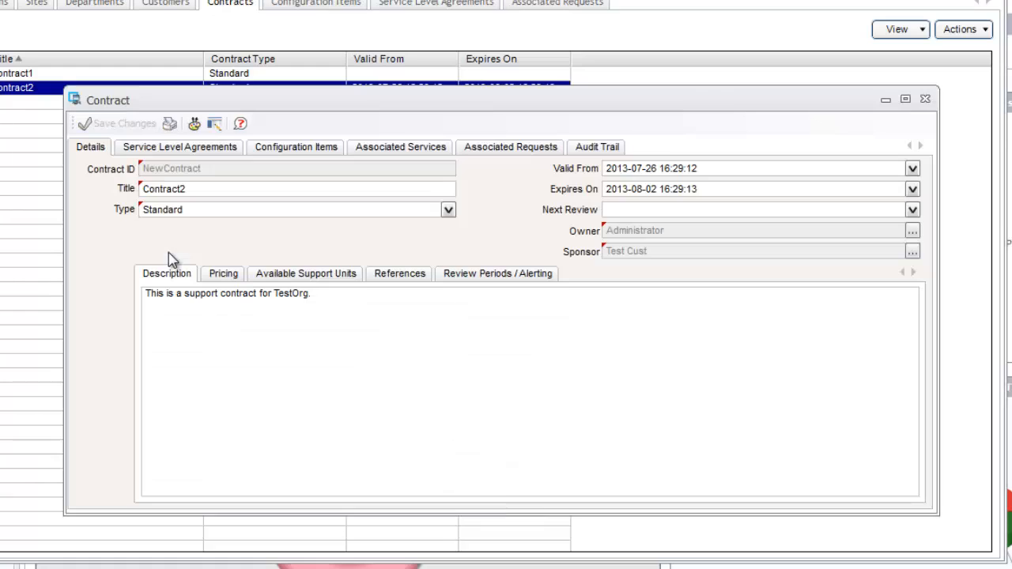
pyautogui.click(213, 277)
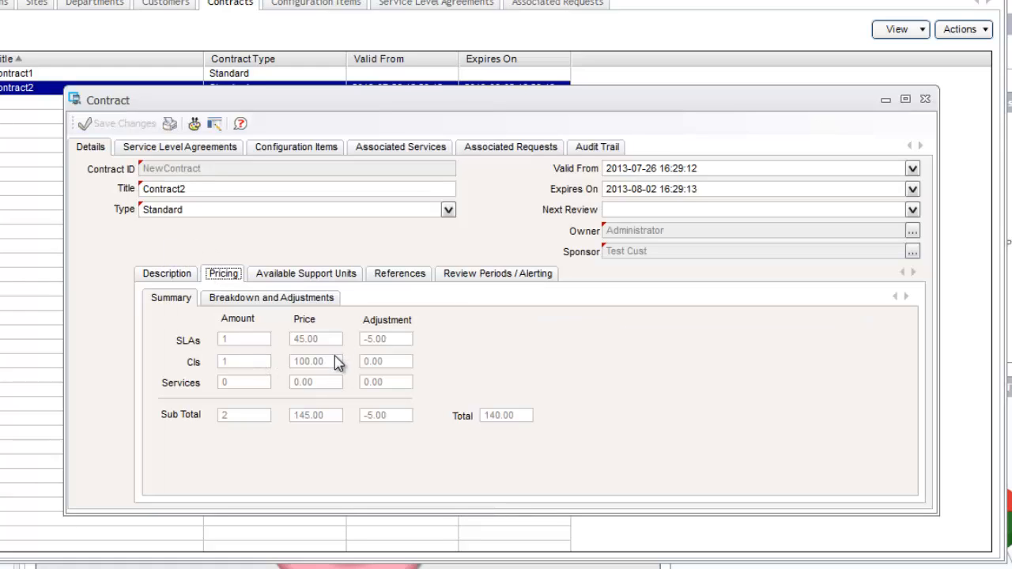
pyautogui.click(277, 299)
pyautogui.click(181, 387)
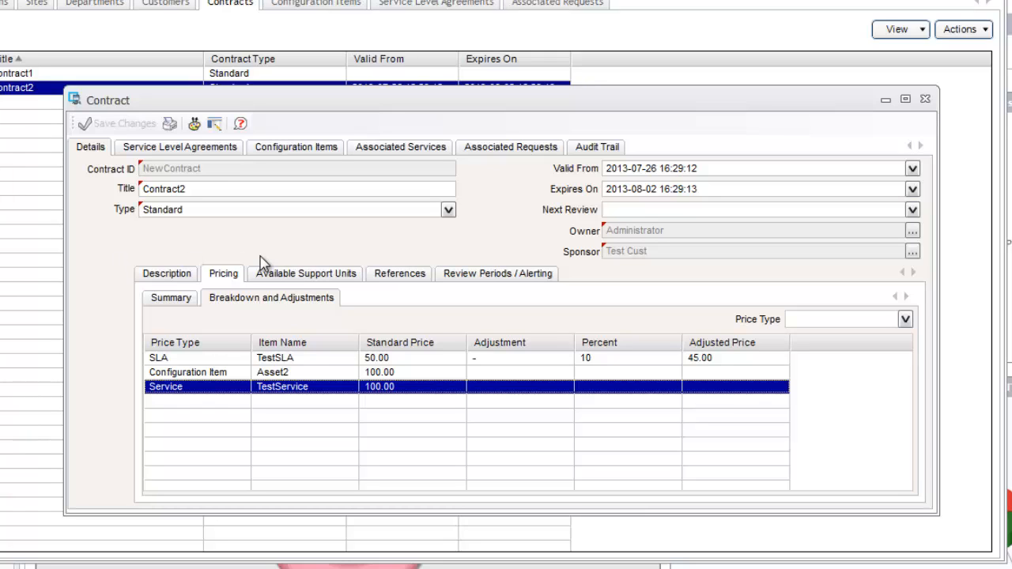
# Step: Set Contract2's support unit type to Unit, disable unlimited units, and make 100 support units available
pyautogui.click(287, 273)
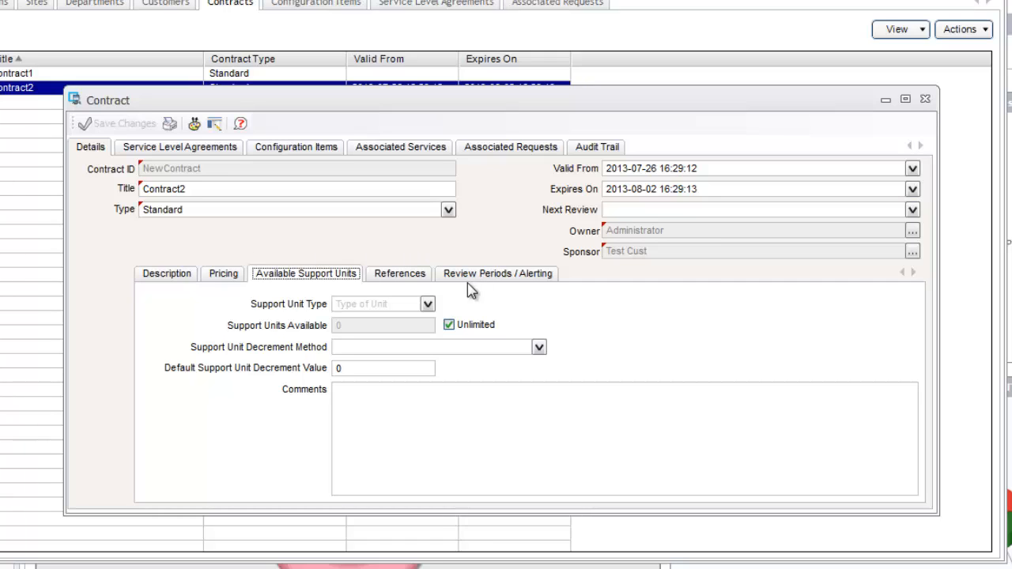
pyautogui.click(427, 304)
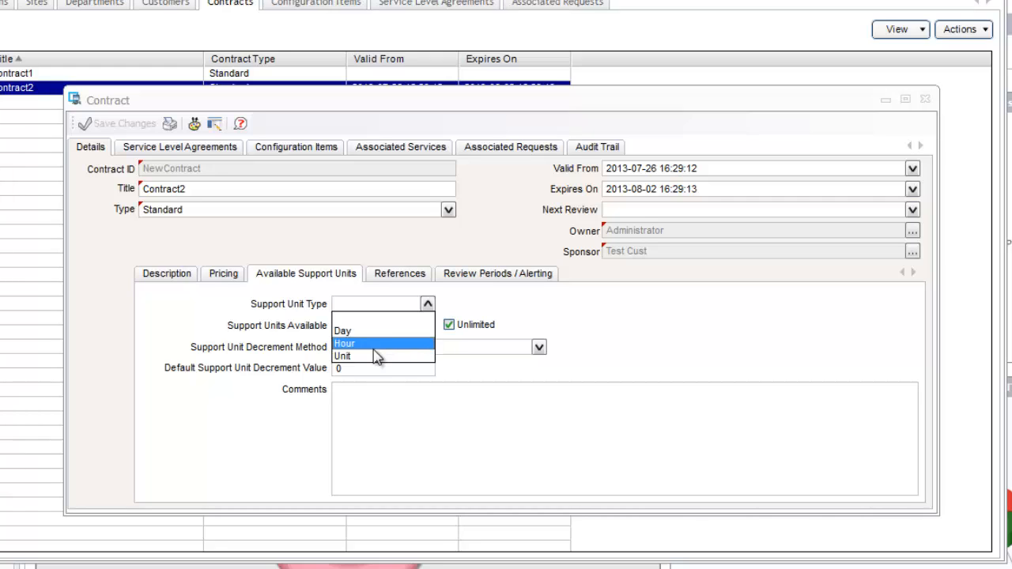
pyautogui.click(375, 357)
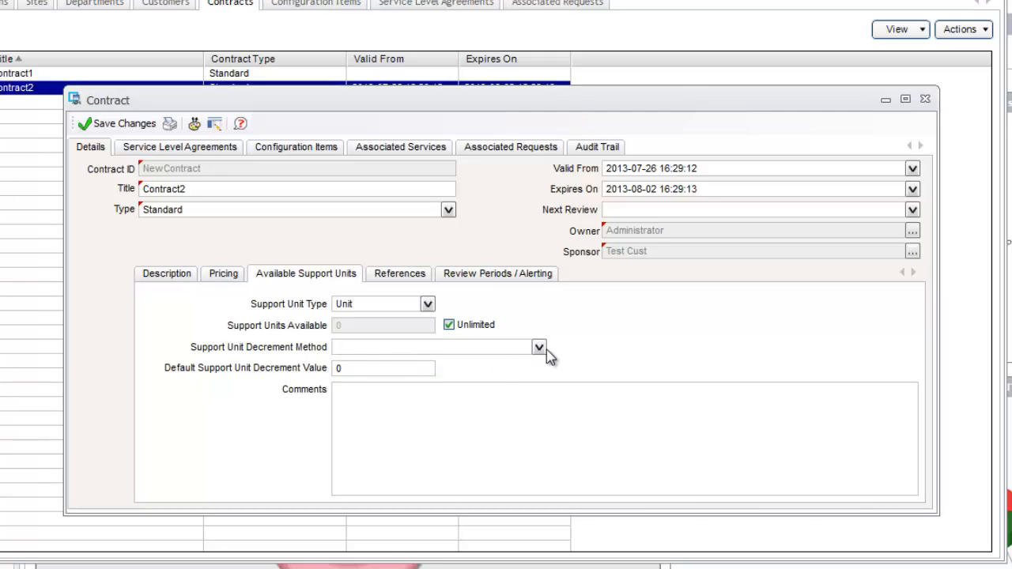
pyautogui.click(449, 325)
pyautogui.doubleClick(382, 327)
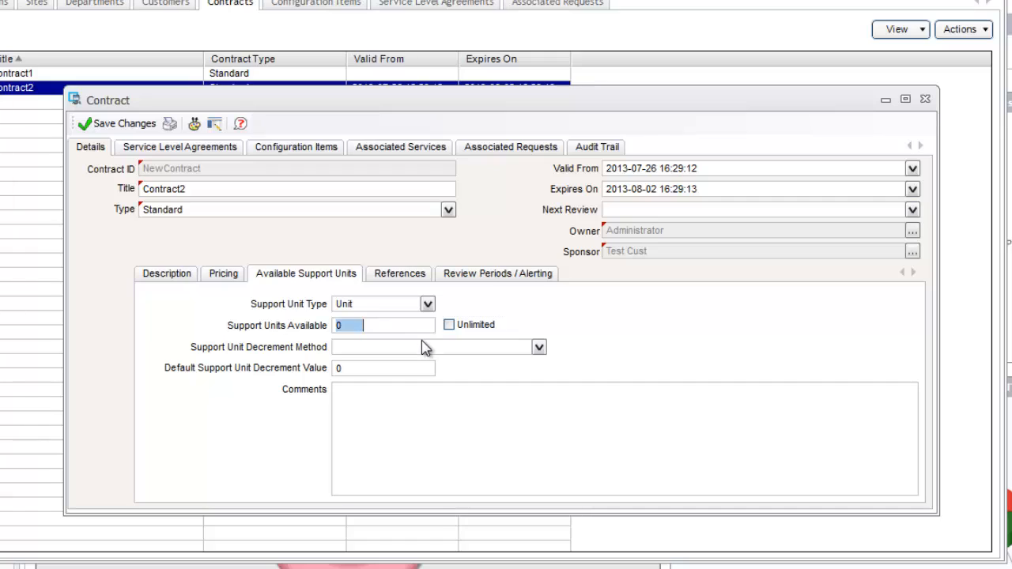
pyautogui.write('100')
# Step: Set the support unit decrement method to Prompt Analyst on Ticket Resolution/Closure, then save Contract2 and close the contract and organisation windows
pyautogui.click(538, 348)
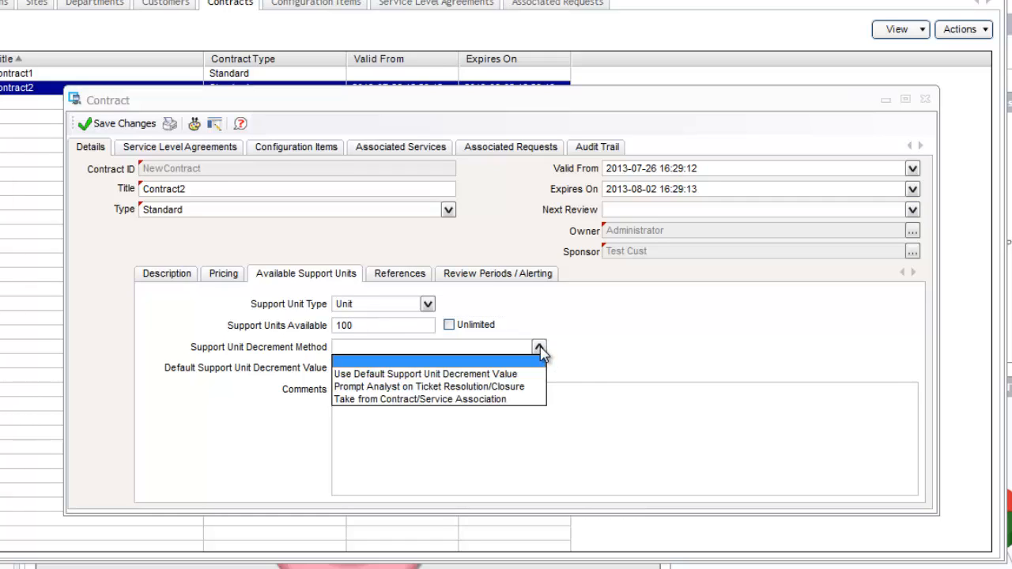
pyautogui.press('Up')
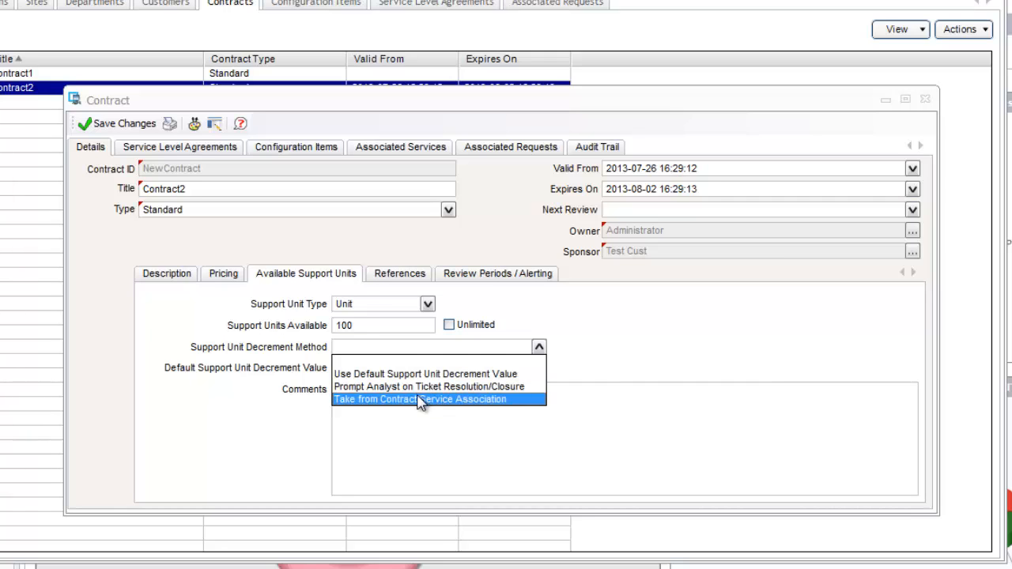
pyautogui.click(386, 390)
pyautogui.click(386, 392)
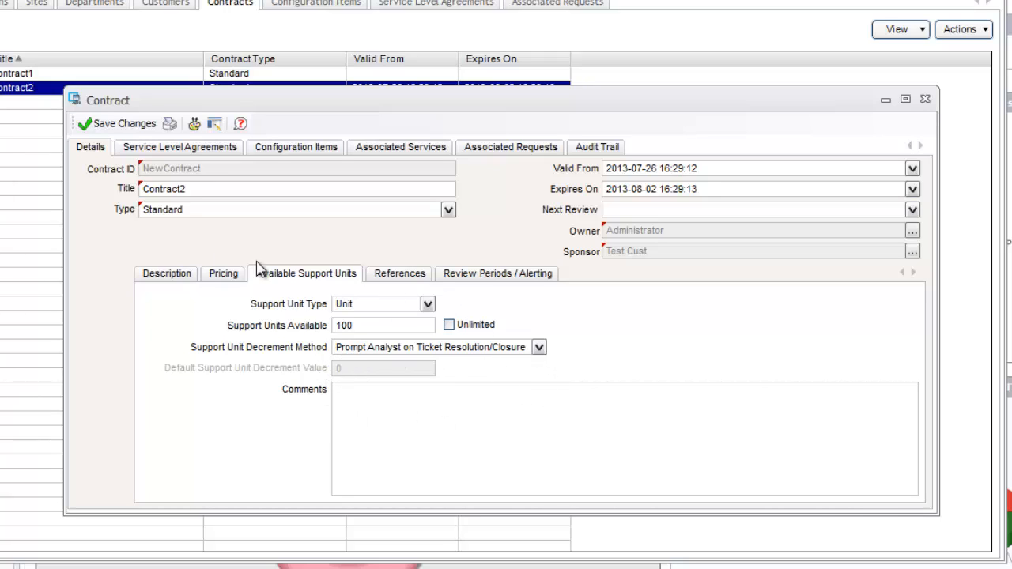
pyautogui.click(119, 124)
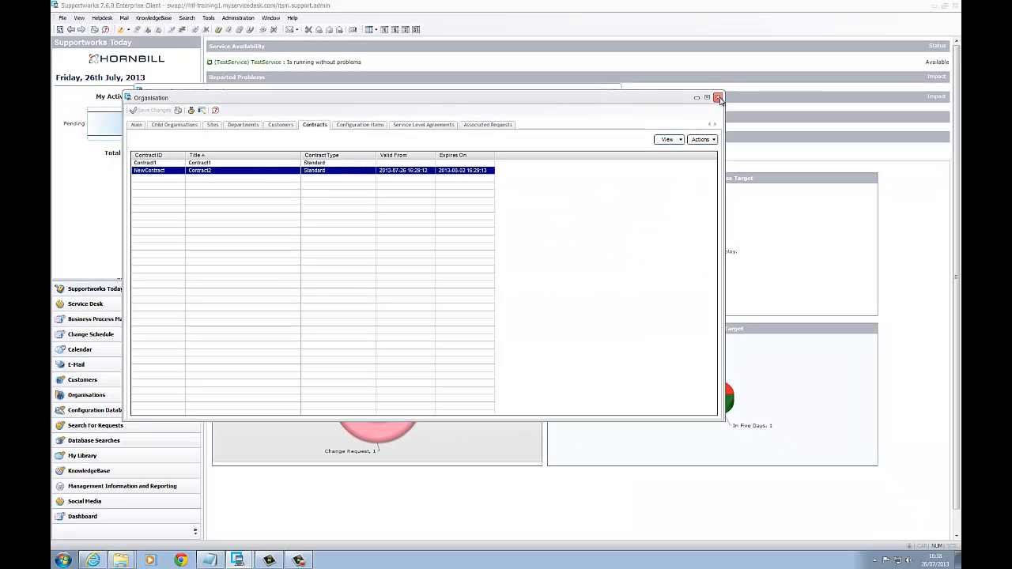
pyautogui.click(718, 97)
pyautogui.click(614, 92)
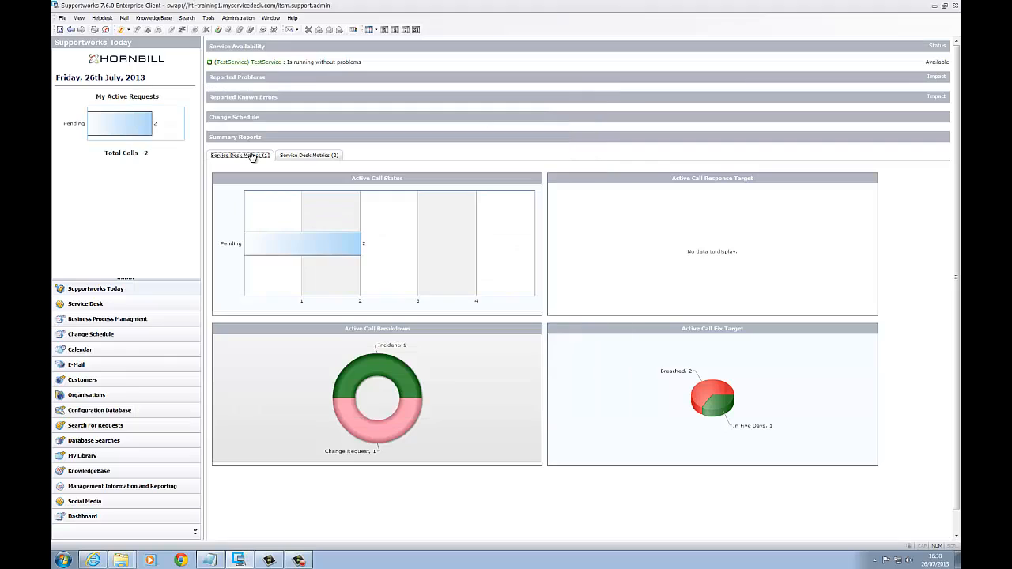
# Step: Start a new incident for the TestOrg test customer, using "Test Call" as both the summary and the details
pyautogui.click(128, 29)
pyautogui.click(135, 39)
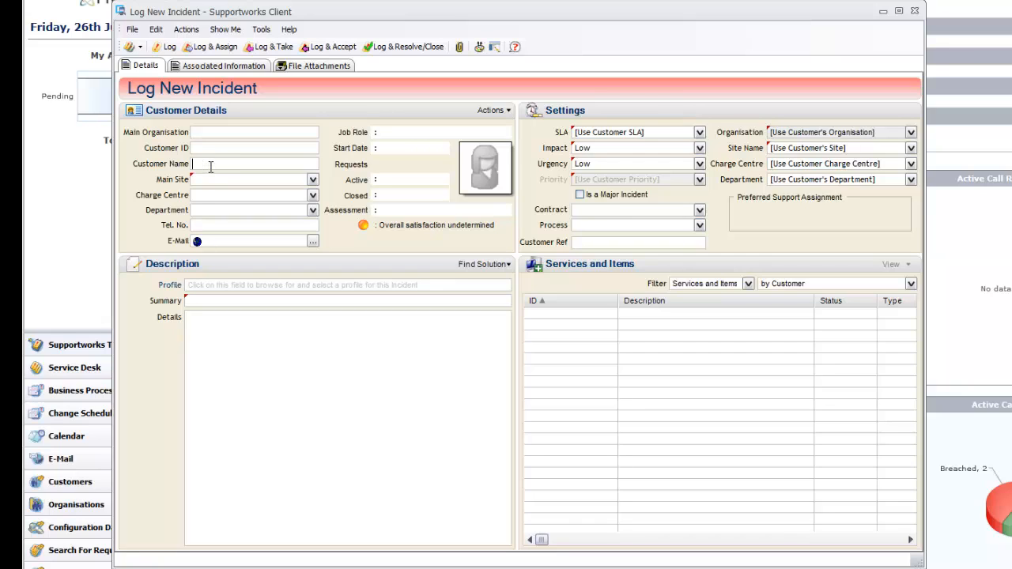
pyautogui.press('Return')
pyautogui.click(215, 303)
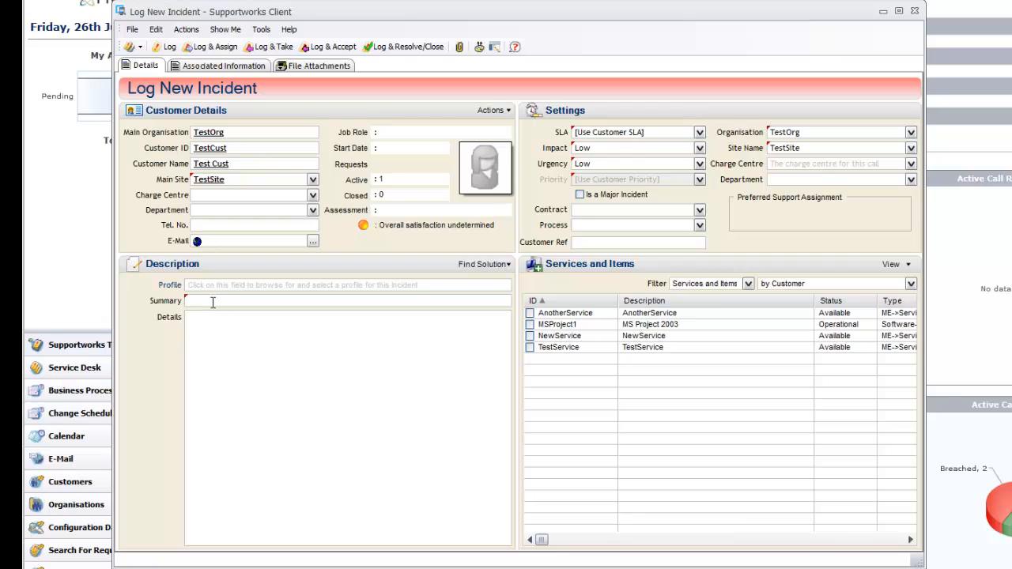
pyautogui.moveTo(226, 305); pyautogui.dragTo(177, 306)
pyautogui.hotkey('ctrl', 'c')
pyautogui.click(289, 354)
pyautogui.hotkey('ctrl', 'v')
# Step: Assign the TestSLA service level agreement and the Contract2 support contract to the new incident
pyautogui.click(699, 132)
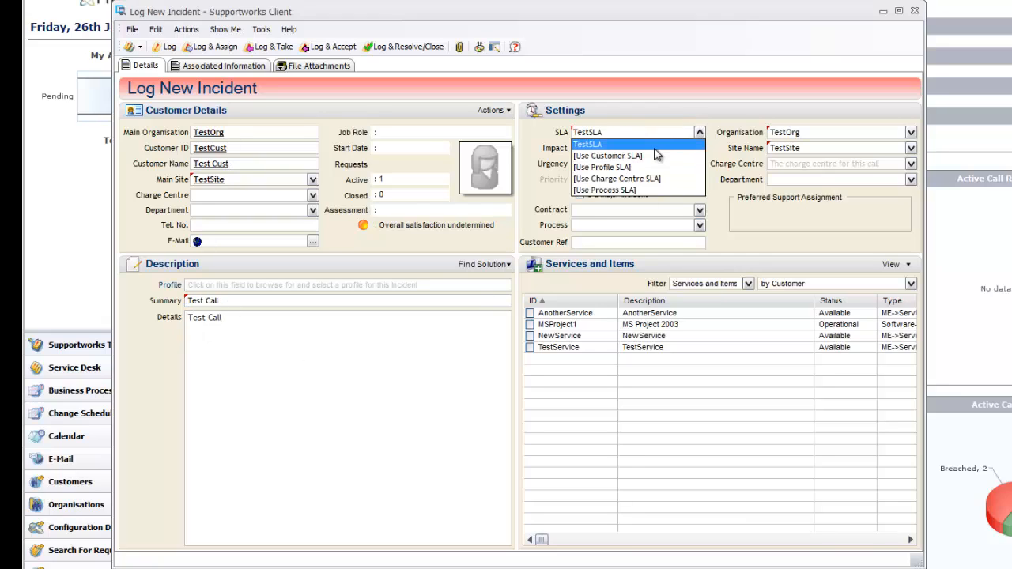
pyautogui.click(594, 175)
pyautogui.click(591, 180)
pyautogui.click(588, 193)
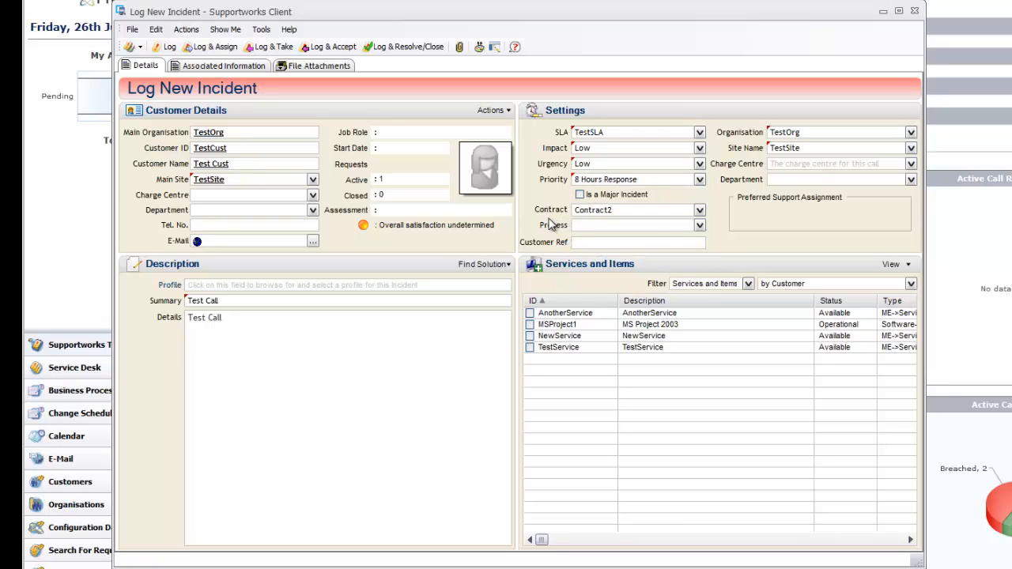
pyautogui.click(700, 210)
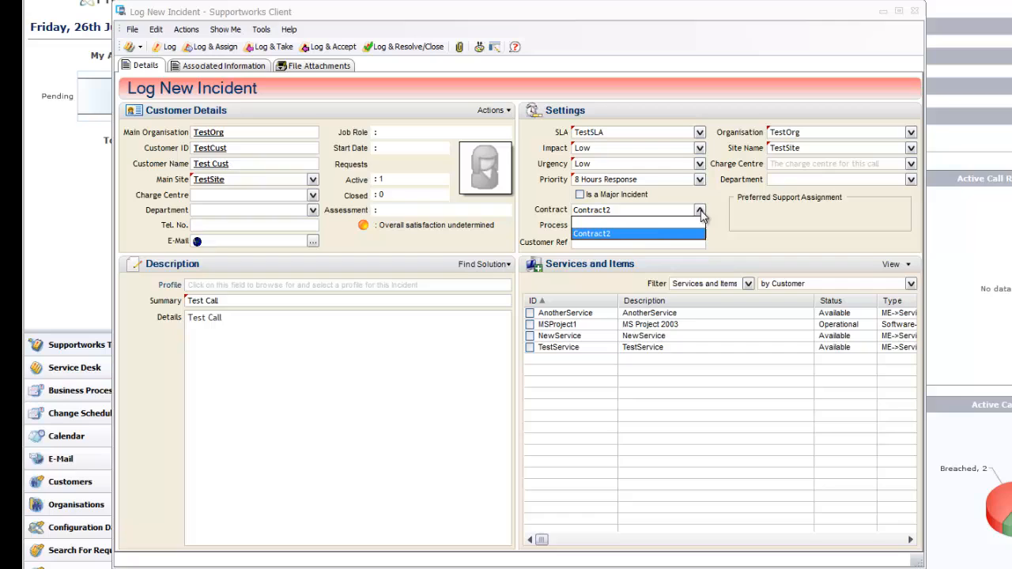
pyautogui.click(663, 233)
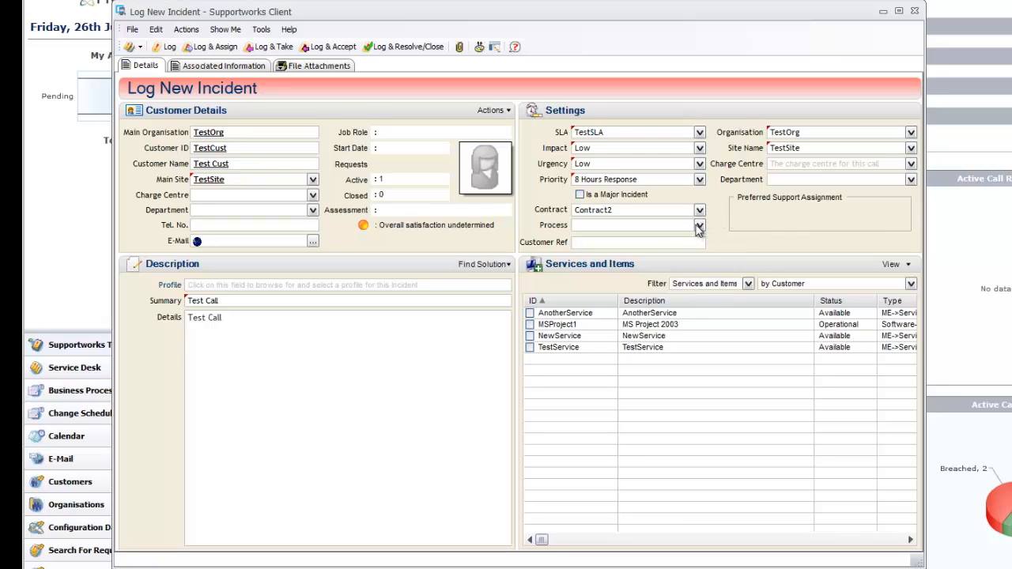
# Step: Log and accept the incident without sending an e-mail, and open its call details
pyautogui.click(329, 47)
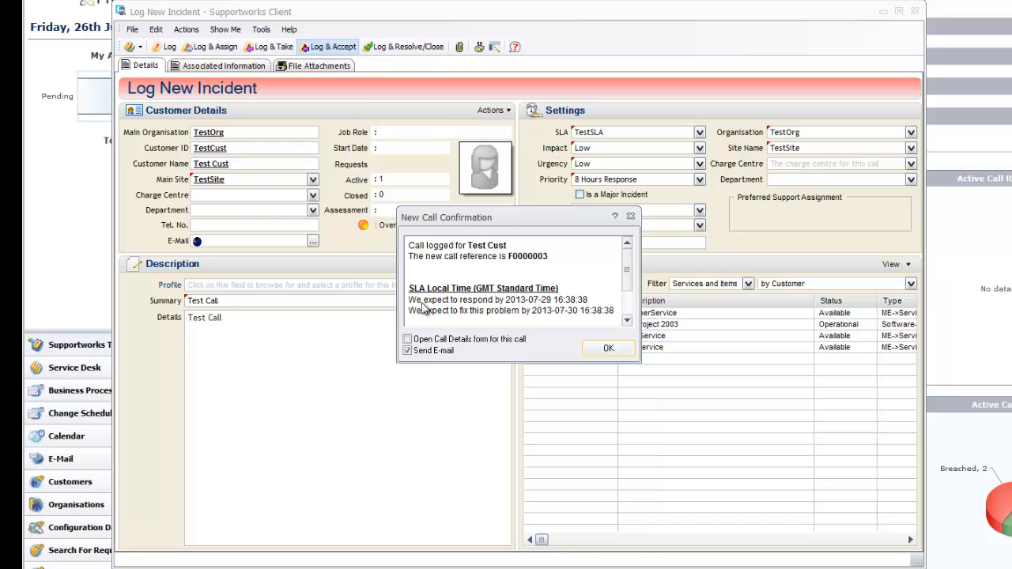
pyautogui.click(424, 351)
pyautogui.click(443, 339)
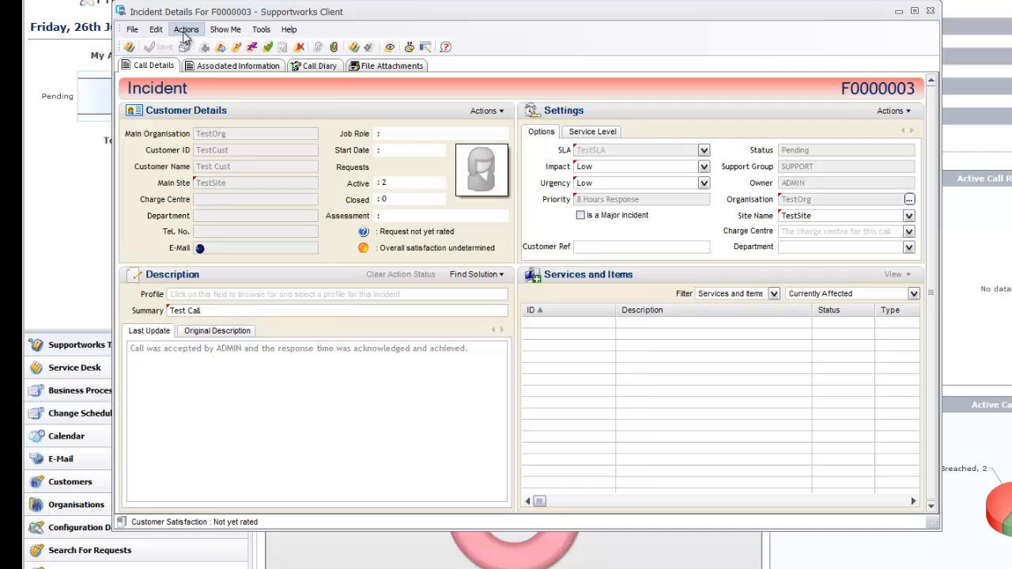
# Step: Start resolving the incident with the description "Call resolved." and enter 10 support units spent against Contract2
pyautogui.click(186, 32)
pyautogui.click(231, 104)
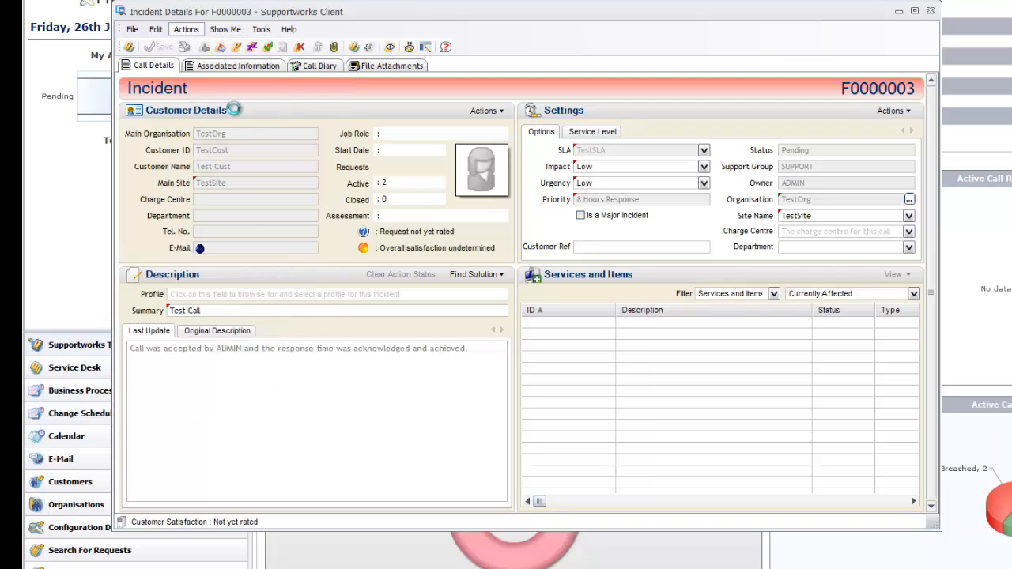
pyautogui.moveTo(394, 211); pyautogui.dragTo(806, 490)
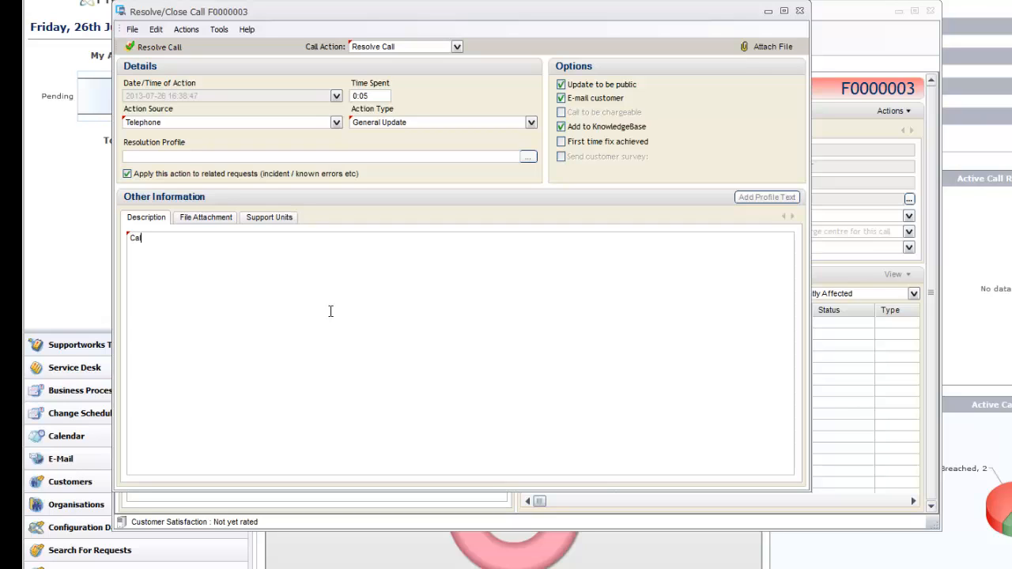
pyautogui.click(270, 221)
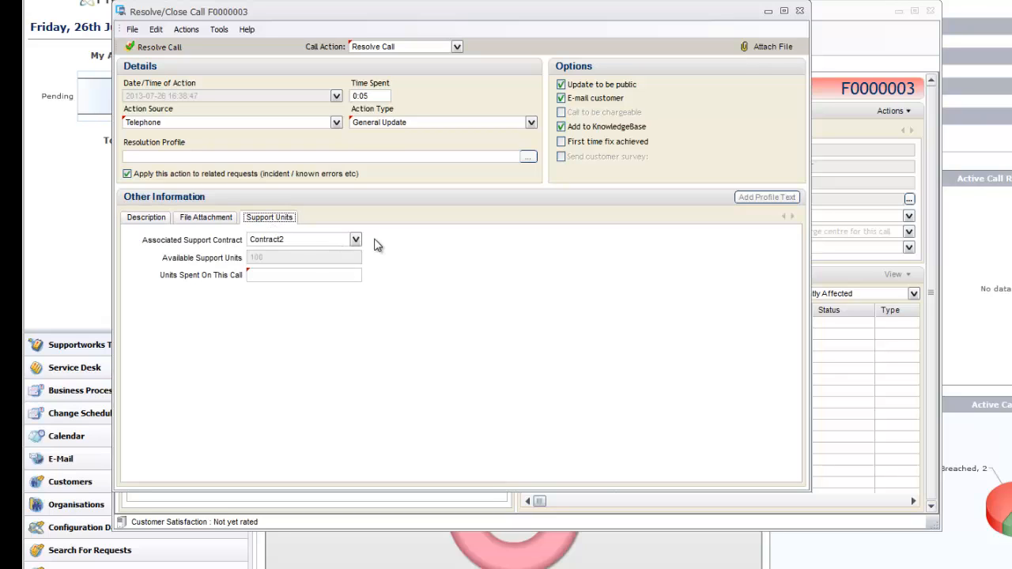
pyautogui.click(282, 275)
# Step: Disable e-mailing the customer and adding to the KnowledgeBase, then resolve the call and close the incident details
pyautogui.click(561, 99)
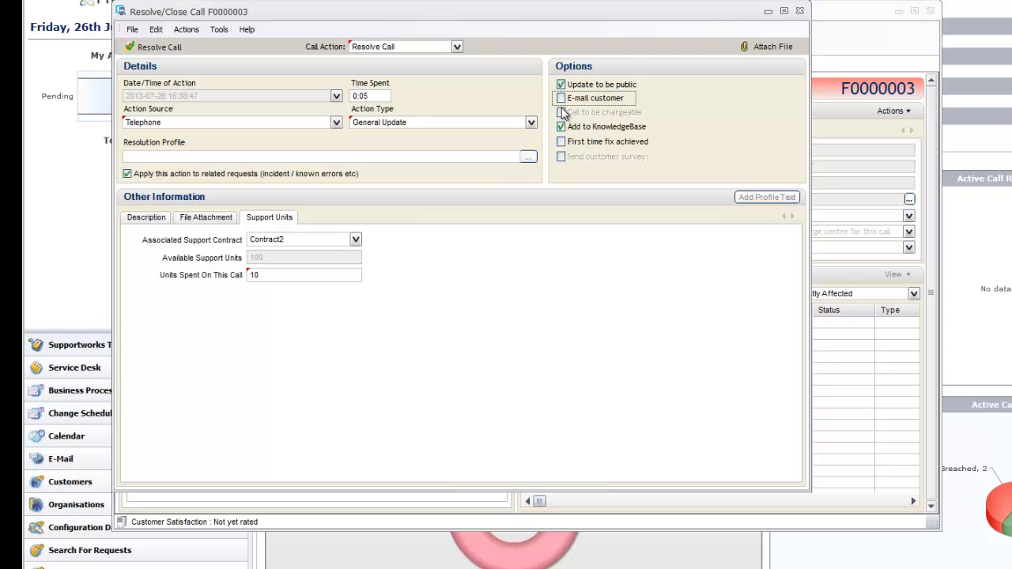
pyautogui.click(562, 127)
pyautogui.click(150, 48)
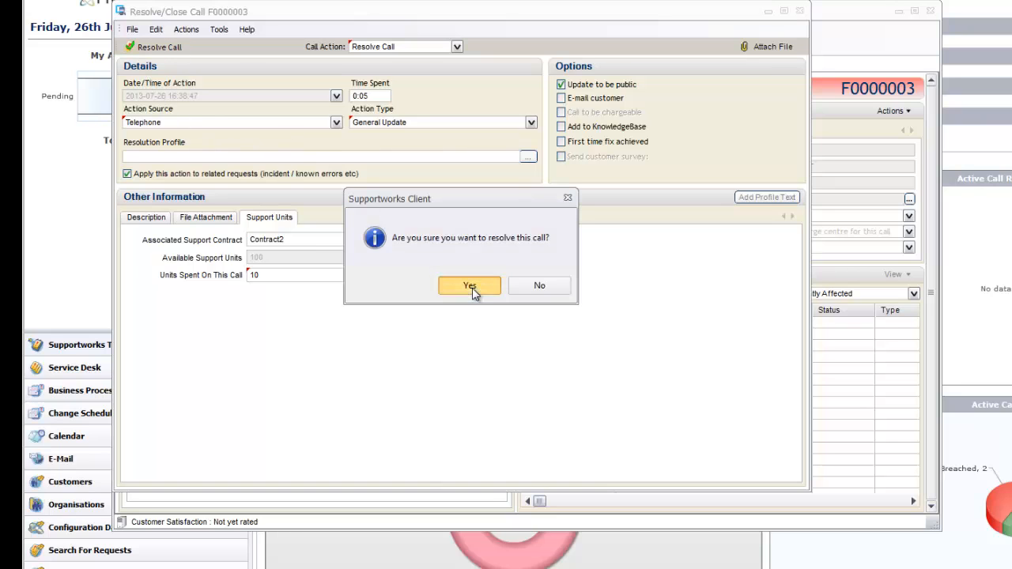
pyautogui.click(469, 285)
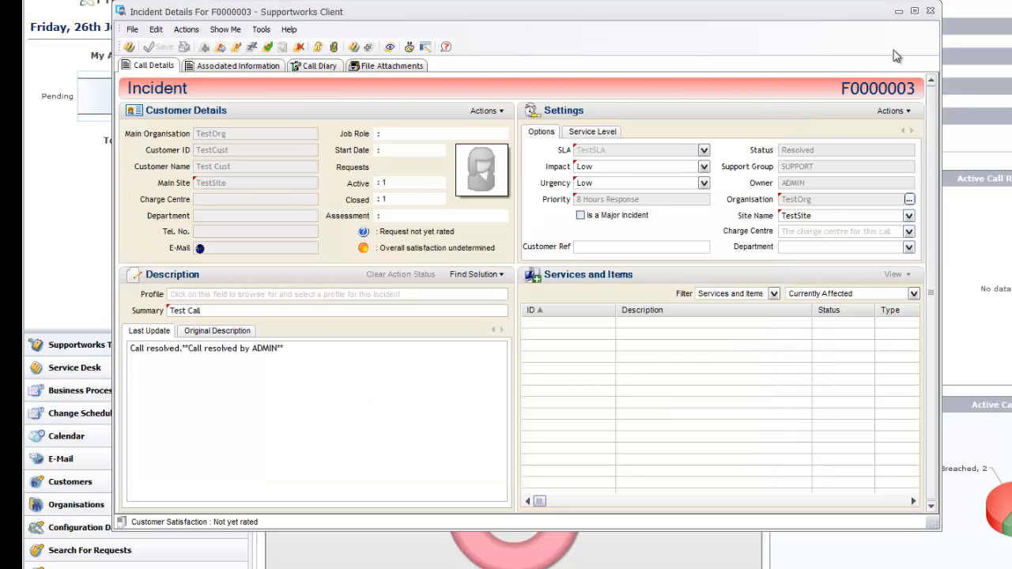
pyautogui.click(930, 10)
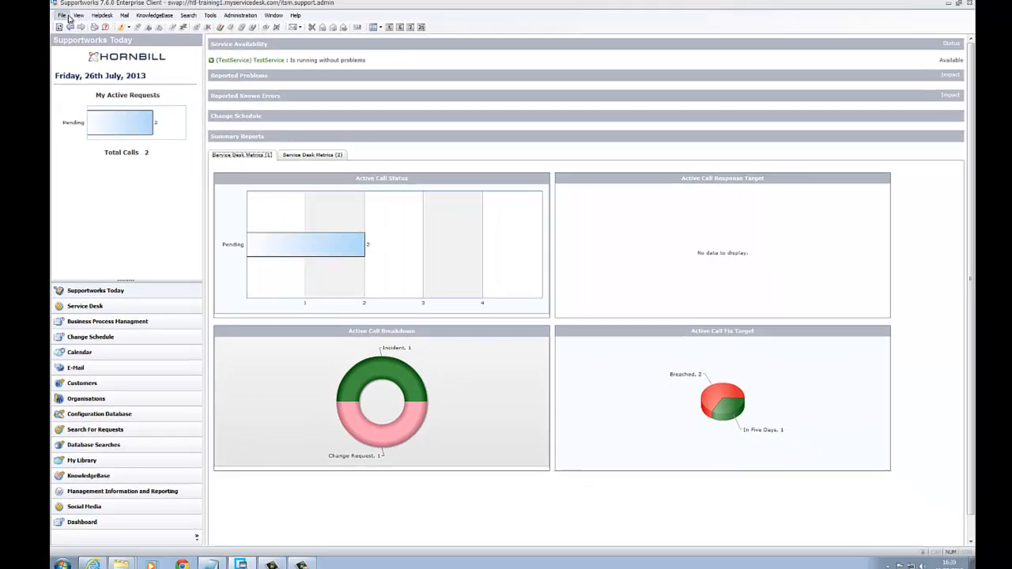
# Step: Search the organisation records, open TestOrg, and reopen Contract2 from its contracts
pyautogui.click(62, 15)
pyautogui.moveTo(118, 91)
pyautogui.click(190, 103)
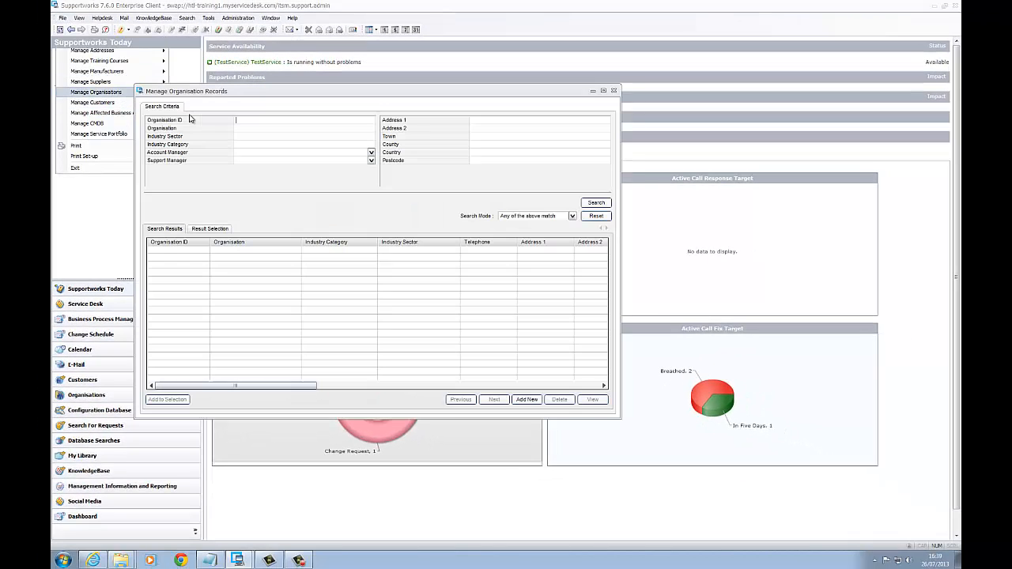
pyautogui.click(596, 202)
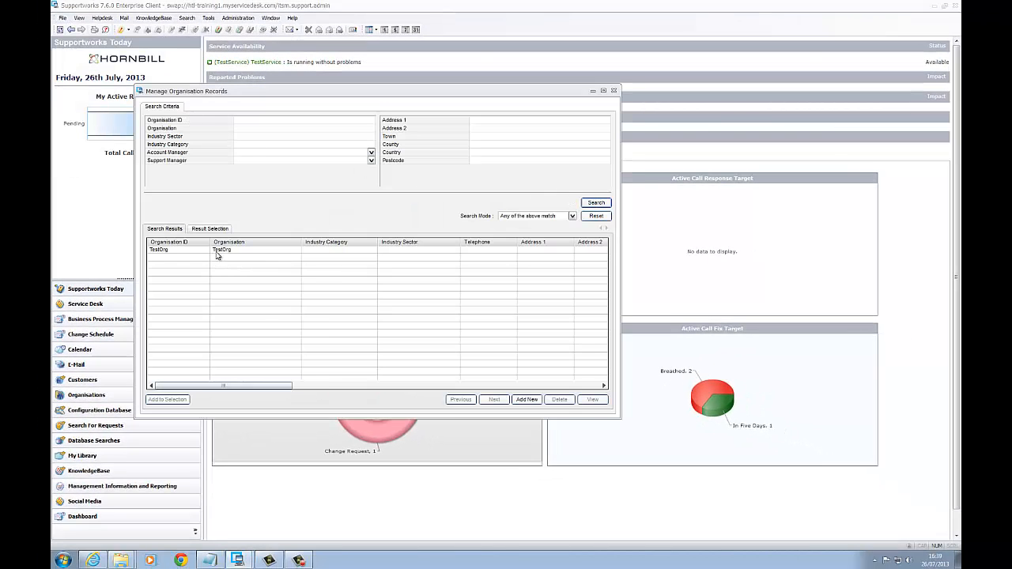
pyautogui.doubleClick(217, 251)
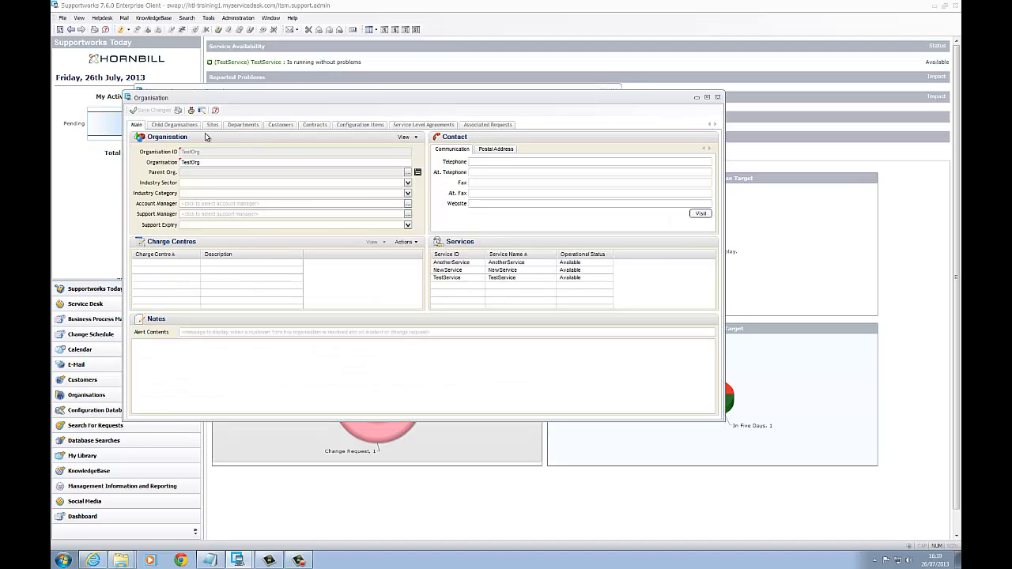
pyautogui.click(313, 125)
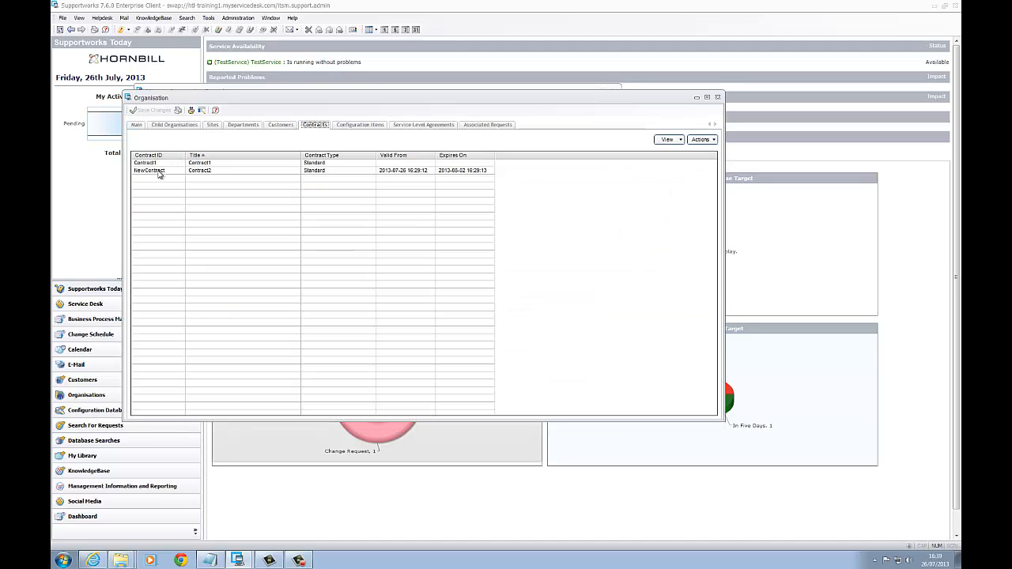
pyautogui.doubleClick(158, 172)
# Step: Check Contract2's available support units after the resolved call, and review the support unit types and references
pyautogui.click(311, 268)
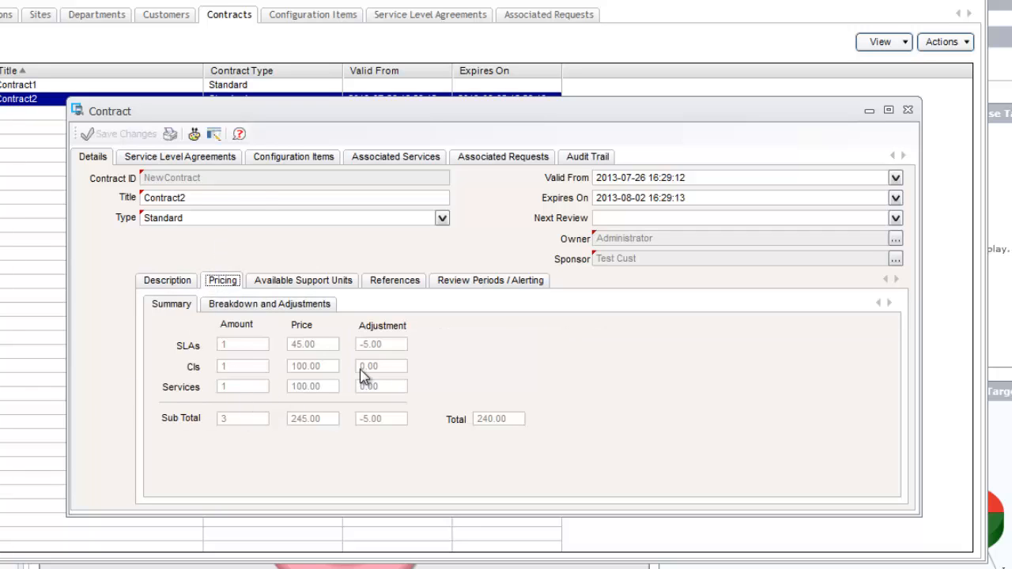
pyautogui.click(317, 280)
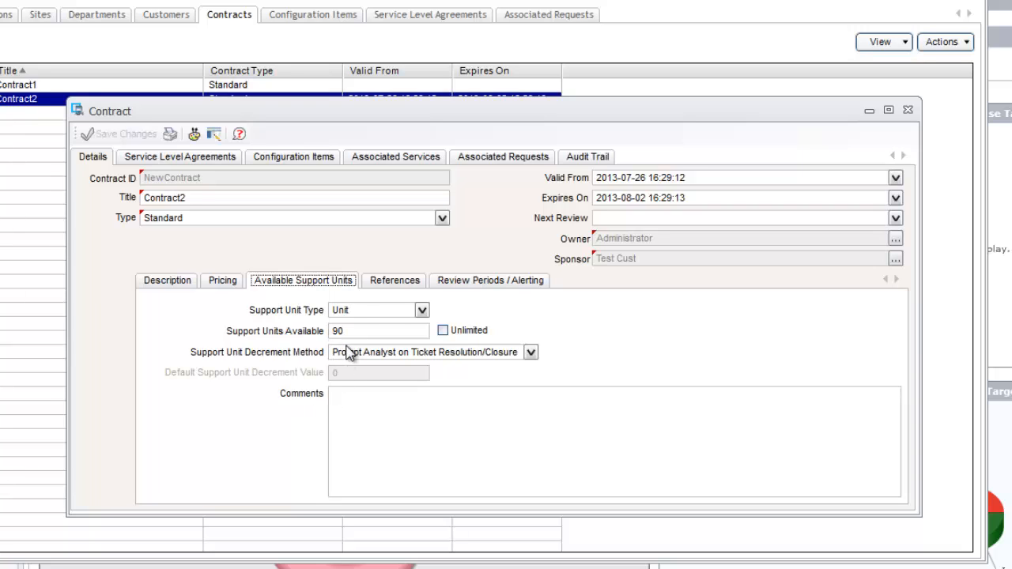
pyautogui.click(421, 310)
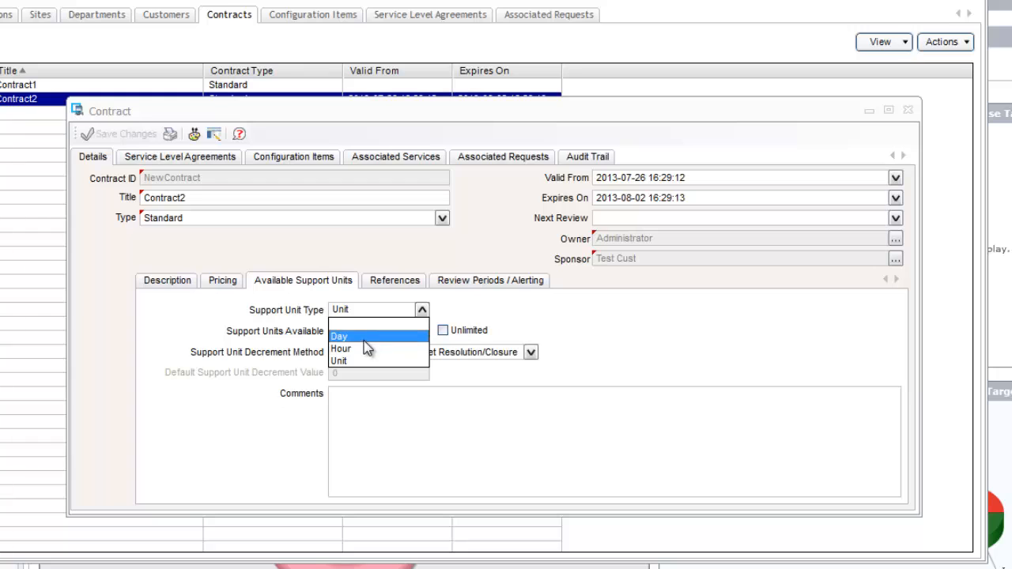
pyautogui.click(589, 362)
pyautogui.click(413, 281)
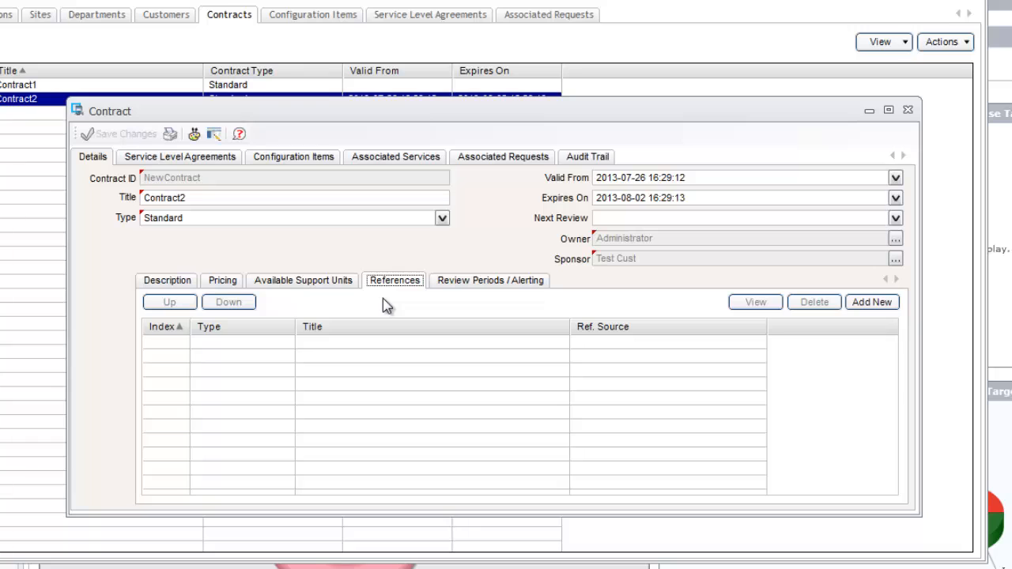
# Step: Start a new review period for Contract2 named "Test Review", with the Weekly type and Monday as the day
pyautogui.click(449, 286)
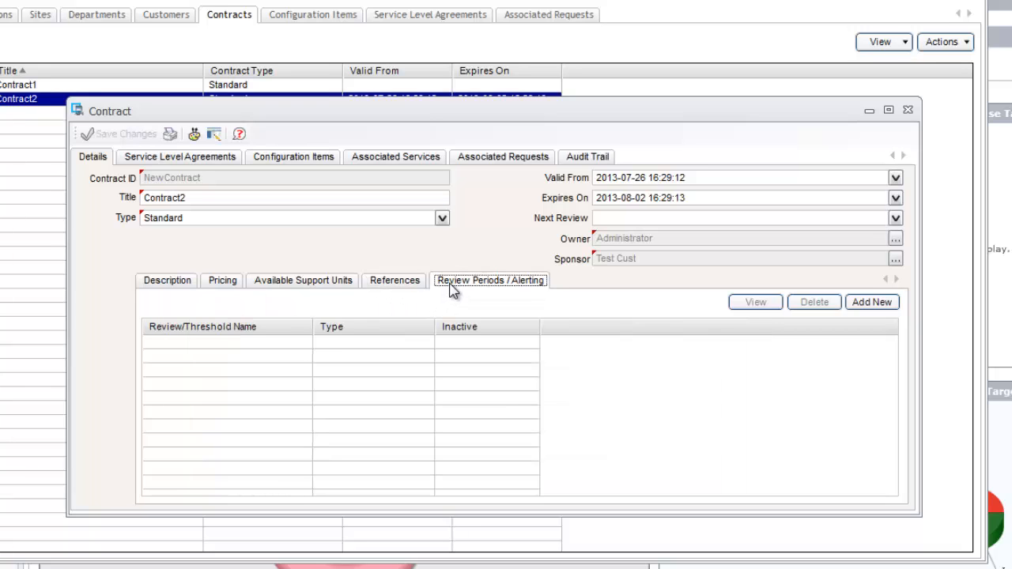
pyautogui.click(869, 302)
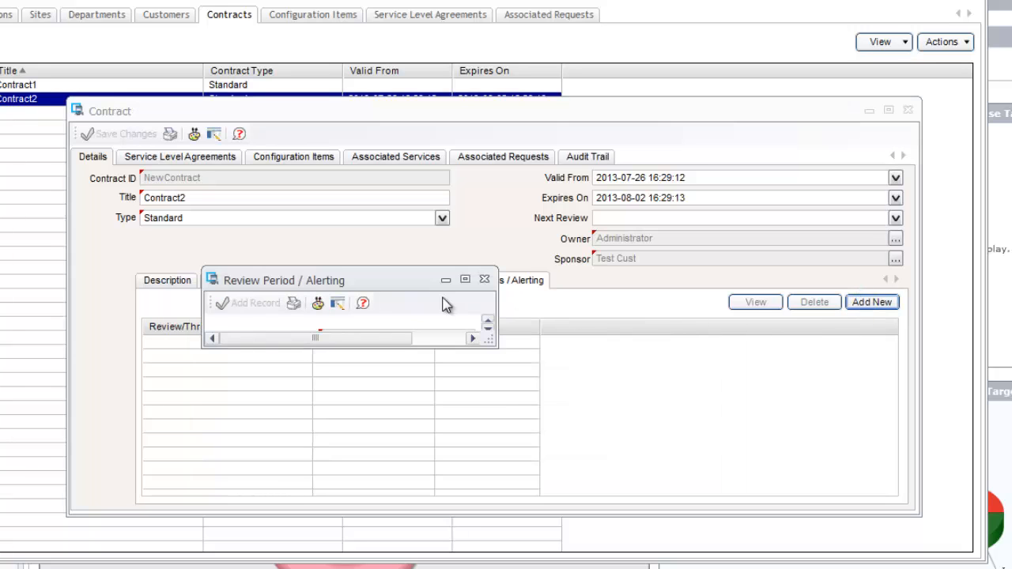
pyautogui.moveTo(474, 261); pyautogui.dragTo(858, 534)
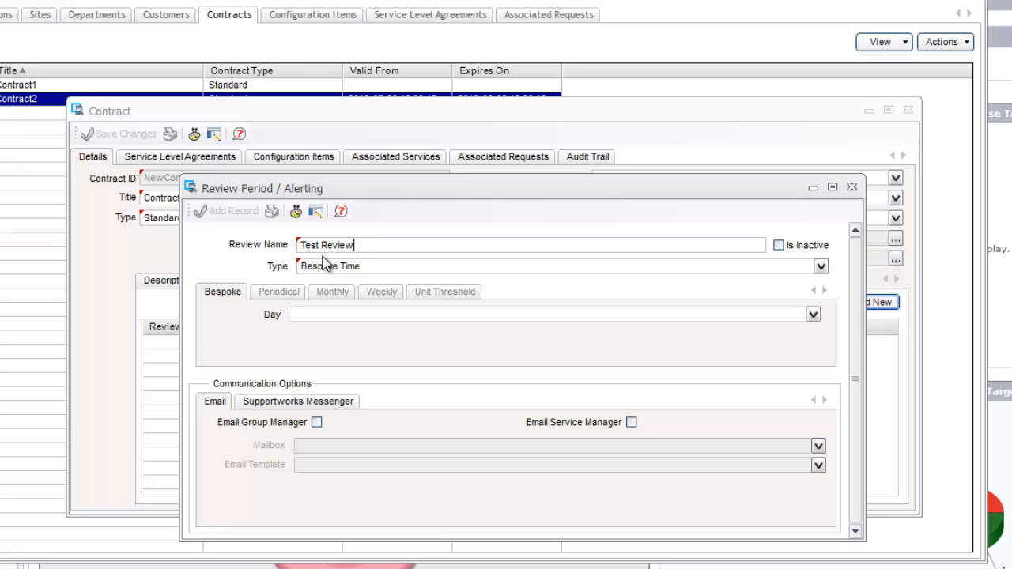
pyautogui.click(820, 268)
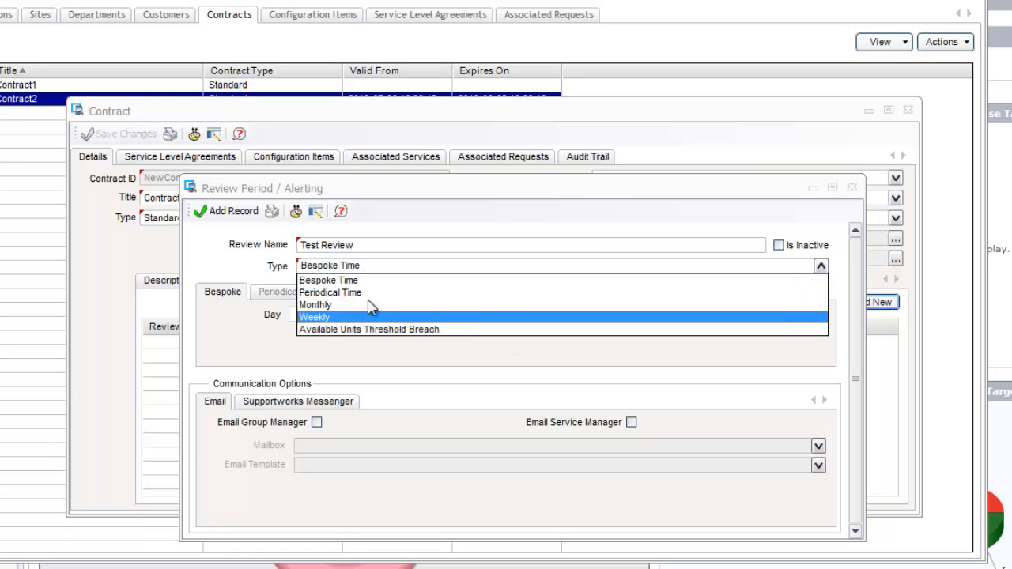
pyautogui.click(340, 317)
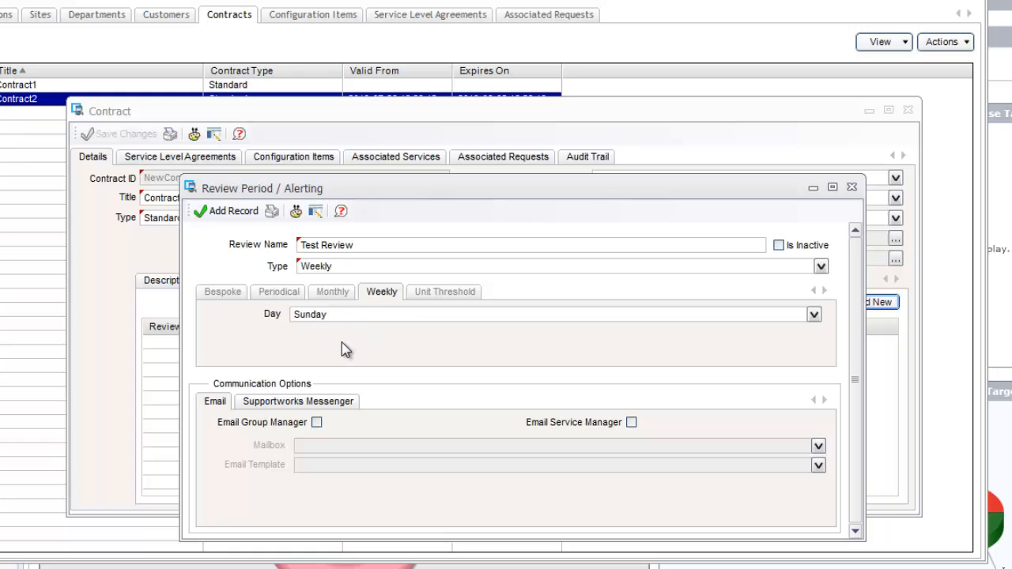
pyautogui.click(814, 314)
pyautogui.click(338, 356)
# Step: Enable e-mailing the group manager for the review, select the _helpdesk mailbox, and look through the available e-mail templates
pyautogui.click(317, 423)
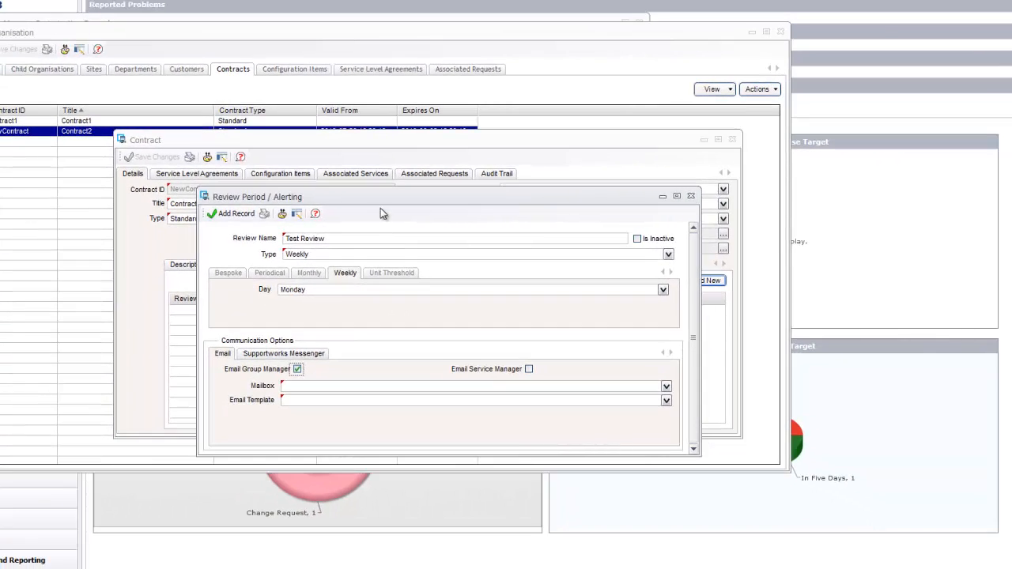
pyautogui.moveTo(380, 204); pyautogui.dragTo(340, 302)
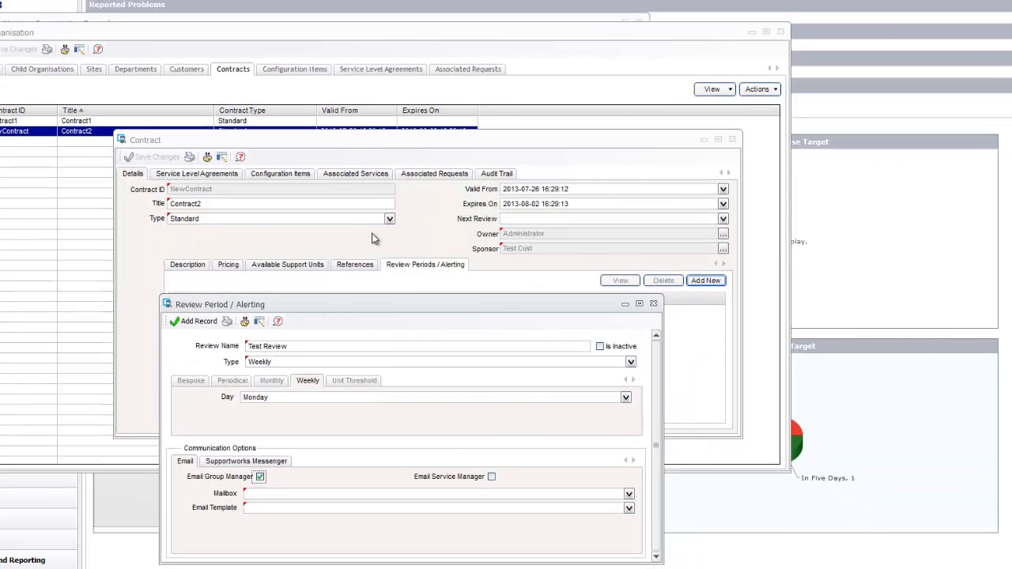
pyautogui.click(260, 476)
pyautogui.click(260, 477)
pyautogui.click(271, 493)
pyautogui.click(272, 479)
pyautogui.click(294, 484)
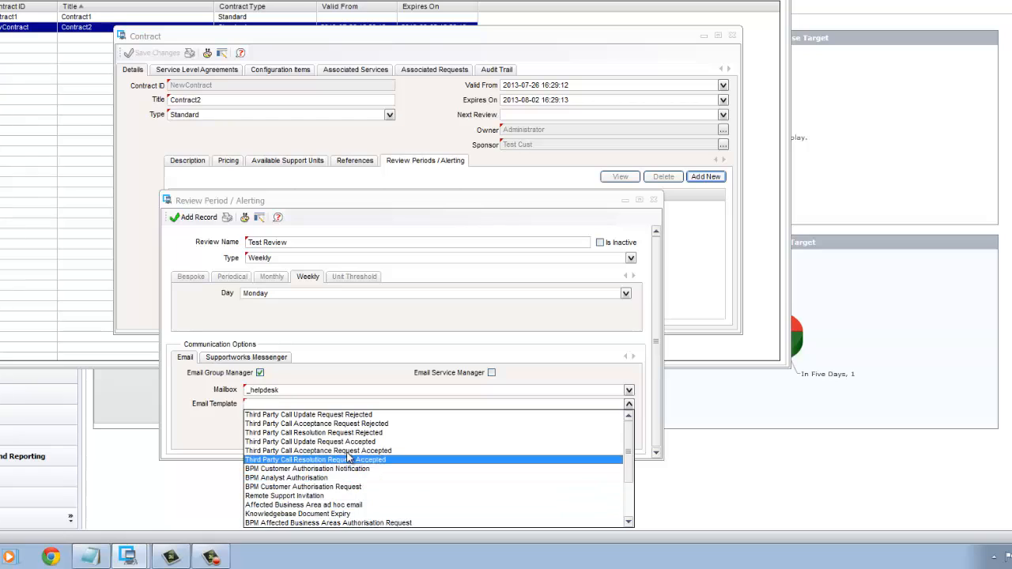
pyautogui.click(294, 378)
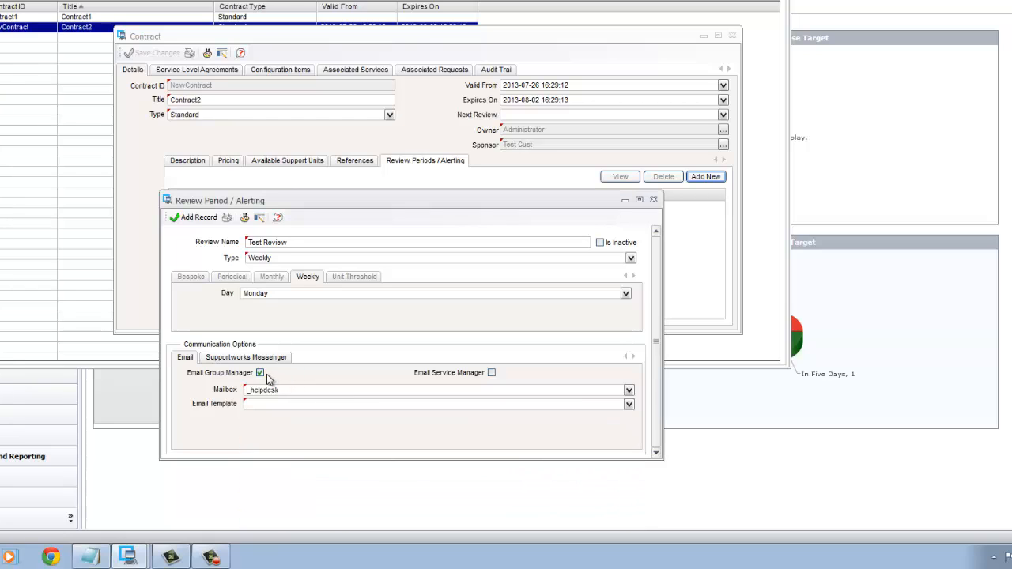
# Step: Disable e-mailing the group manager and enable the Supportworks Messenger notification for the review
pyautogui.click(260, 372)
pyautogui.click(259, 360)
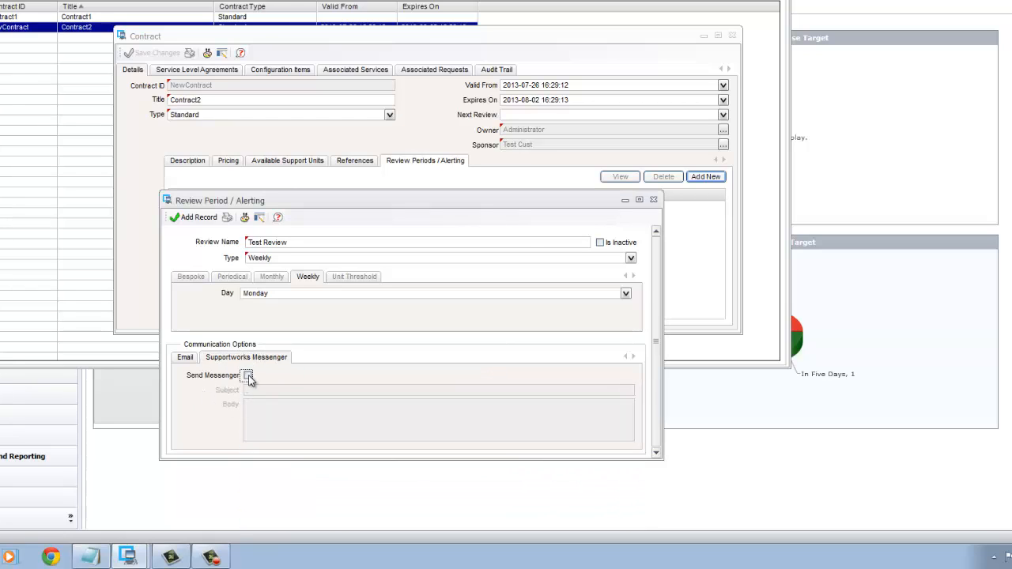
pyautogui.click(247, 375)
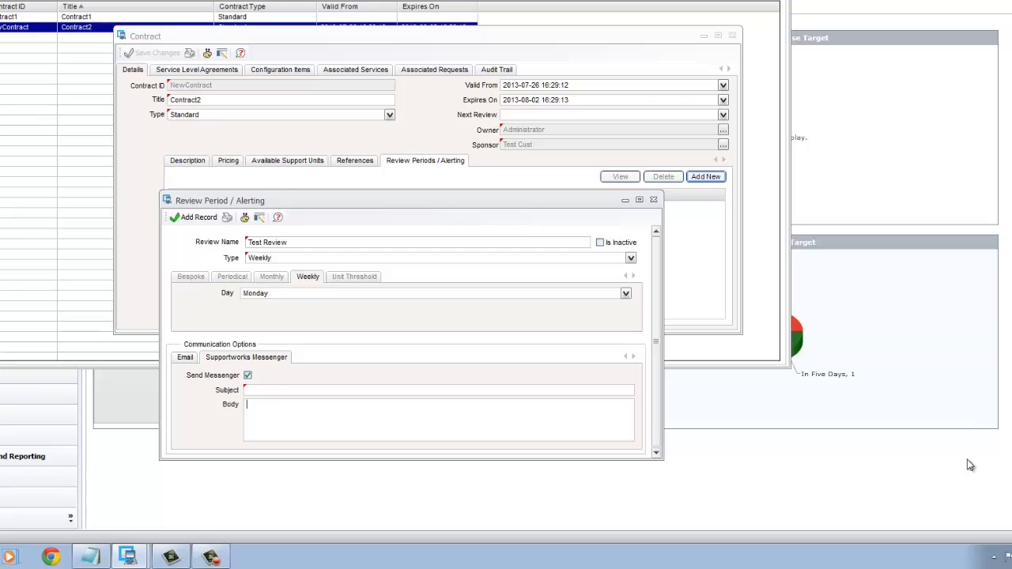
pyautogui.click(183, 358)
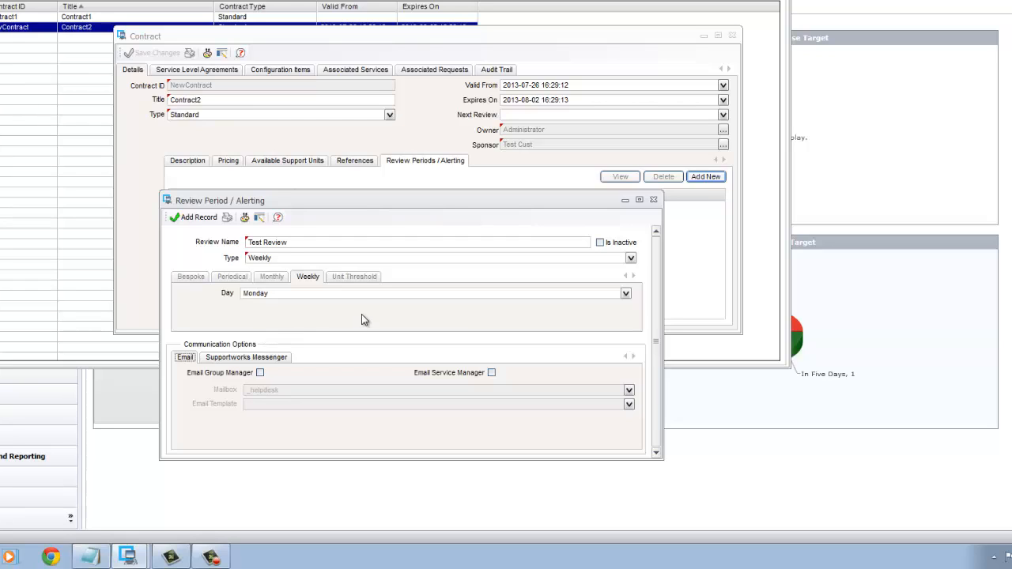
# Step: Try the Available Units Threshold Breach type for the review, and close the review period form without saving
pyautogui.click(348, 278)
pyautogui.click(630, 259)
pyautogui.click(361, 304)
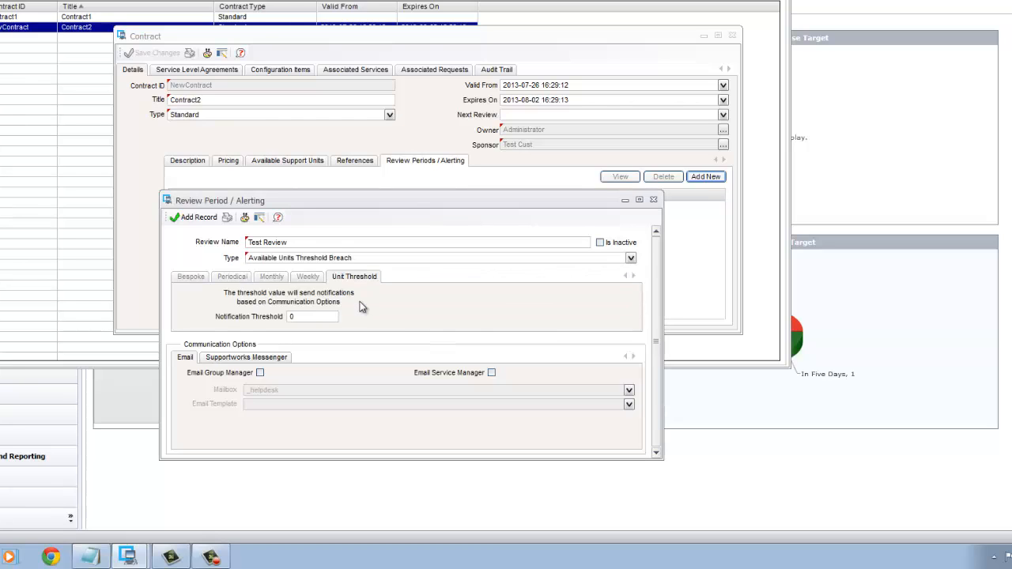
pyautogui.click(308, 316)
pyautogui.click(653, 199)
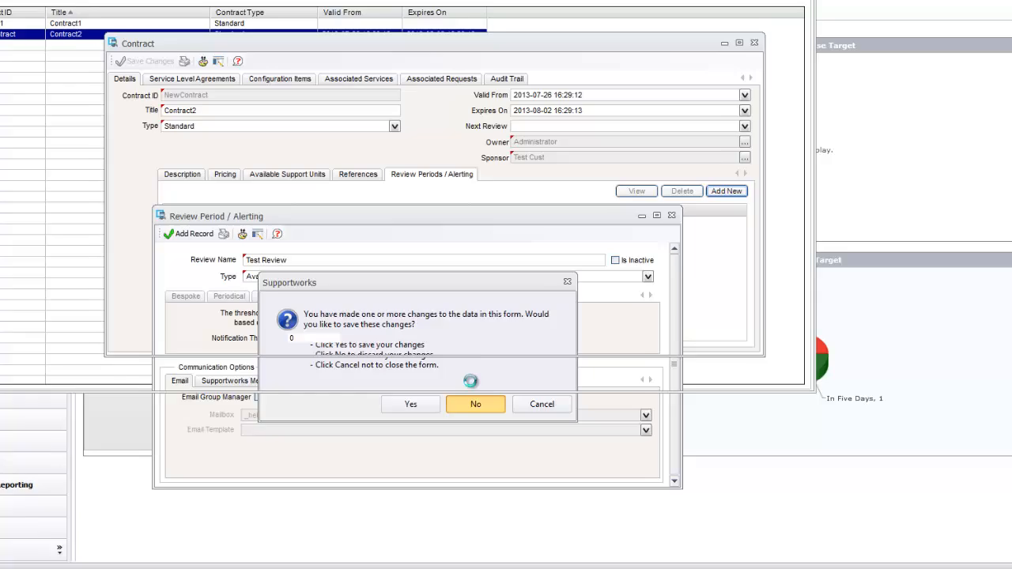
pyautogui.click(464, 379)
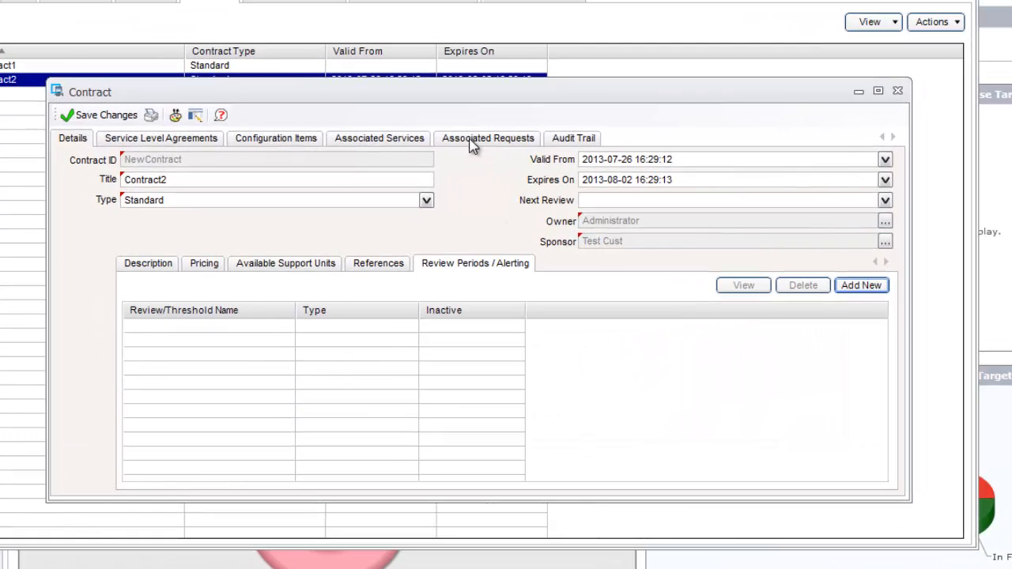
# Step: Examine Contract2's associated requests and its audit trail of detail updates and unit usage, and return to the contract details
pyautogui.click(472, 142)
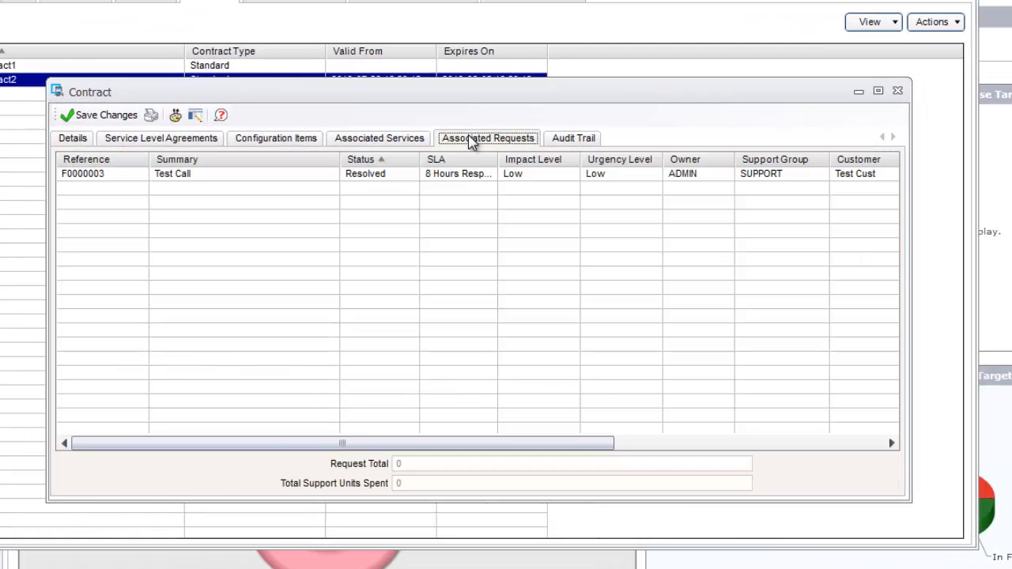
pyautogui.click(445, 175)
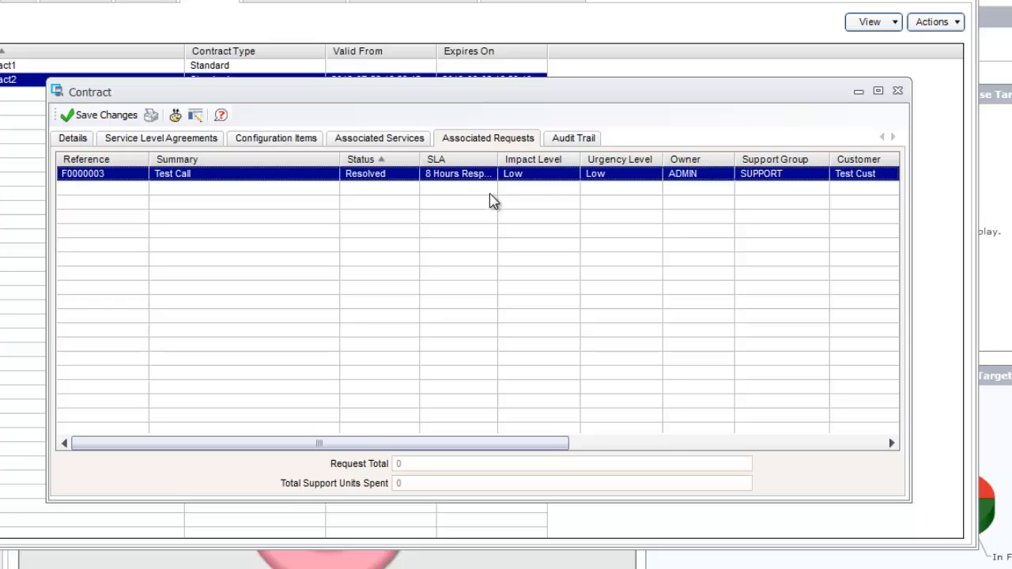
pyautogui.click(572, 141)
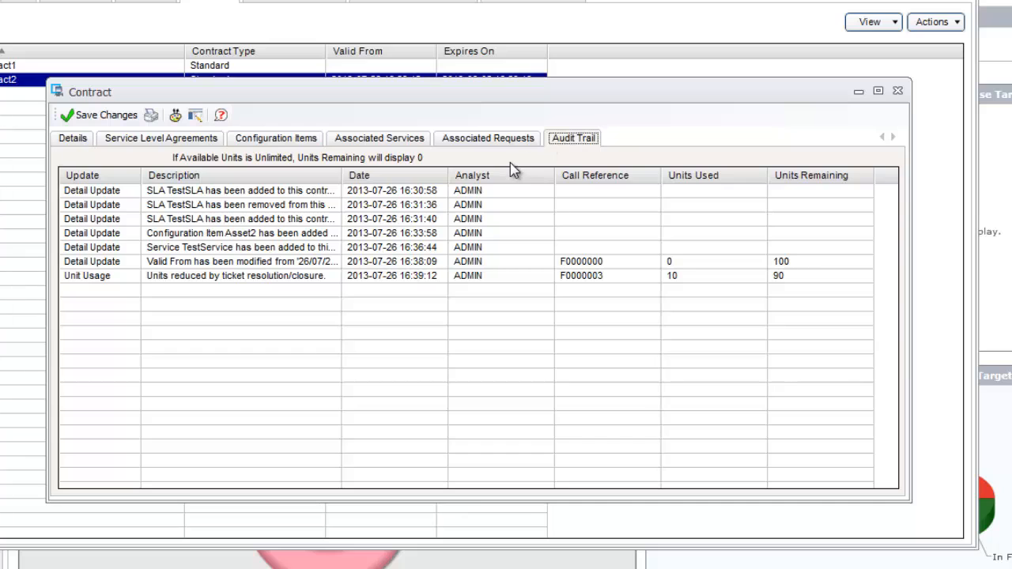
pyautogui.click(192, 264)
pyautogui.click(187, 248)
pyautogui.click(187, 234)
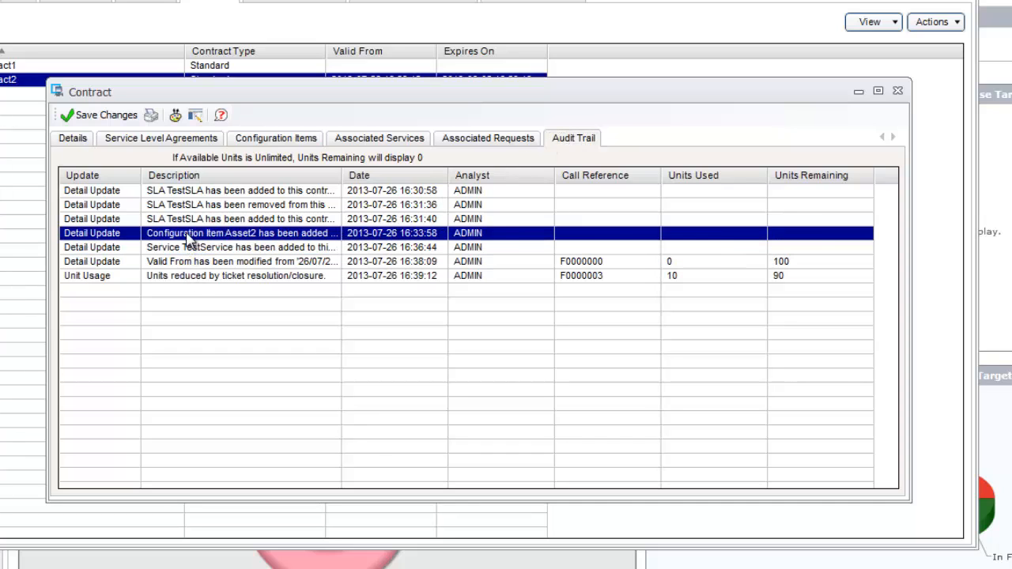
pyautogui.click(187, 220)
pyautogui.click(187, 206)
pyautogui.click(188, 194)
pyautogui.click(194, 204)
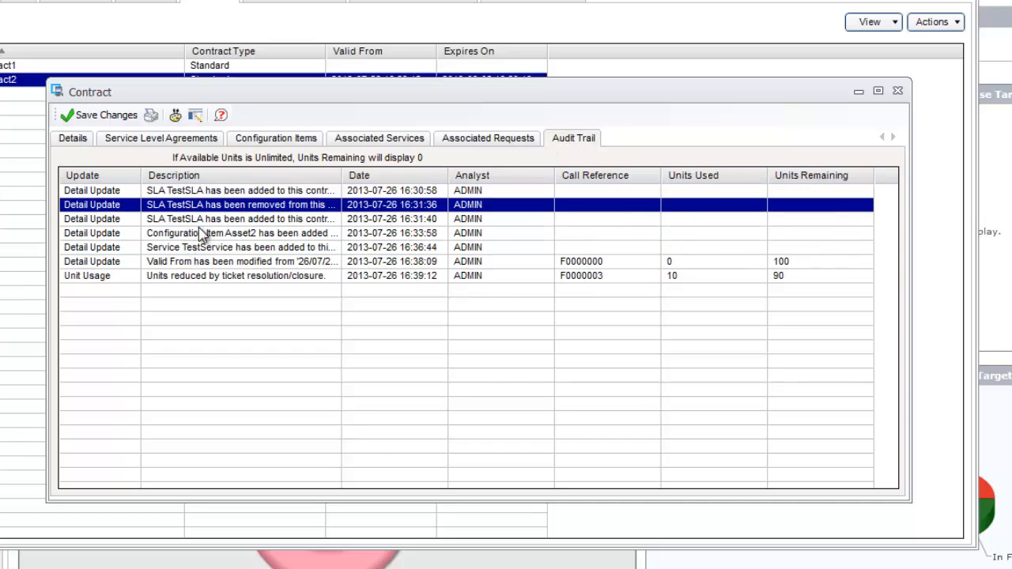
pyautogui.click(198, 219)
pyautogui.click(202, 234)
pyautogui.click(204, 248)
pyautogui.click(208, 262)
pyautogui.click(218, 276)
pyautogui.click(207, 247)
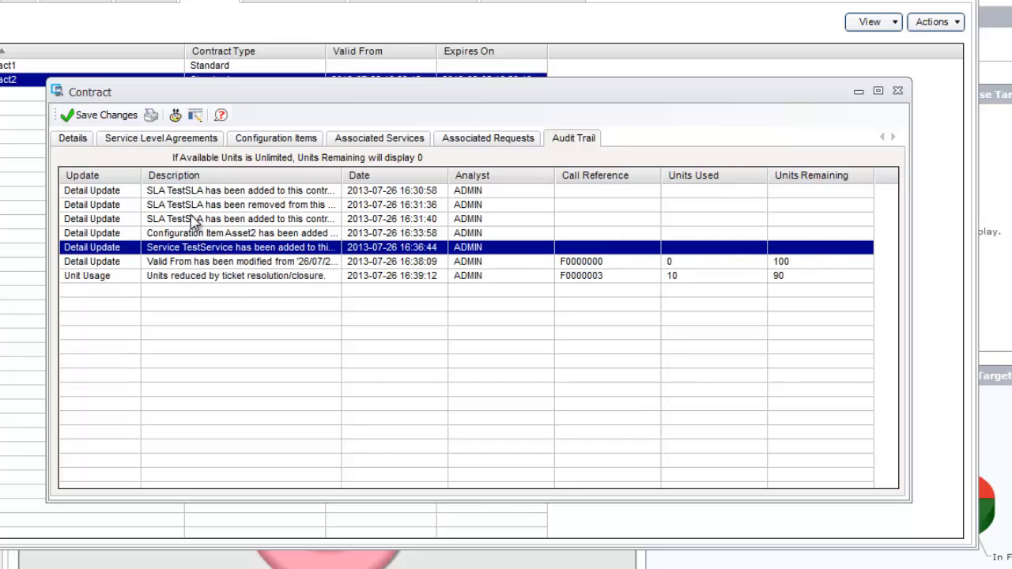
pyautogui.click(193, 219)
pyautogui.click(74, 139)
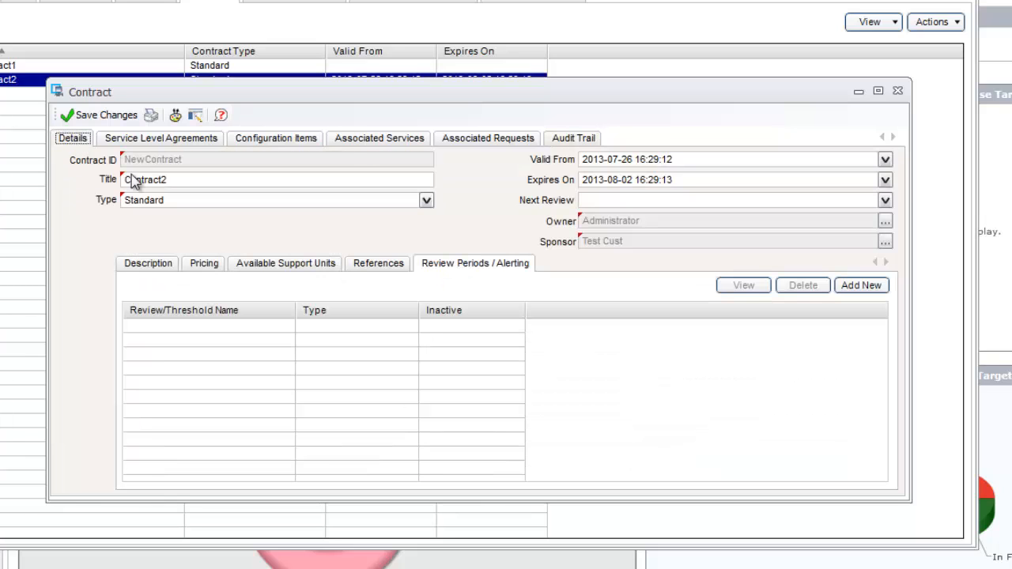